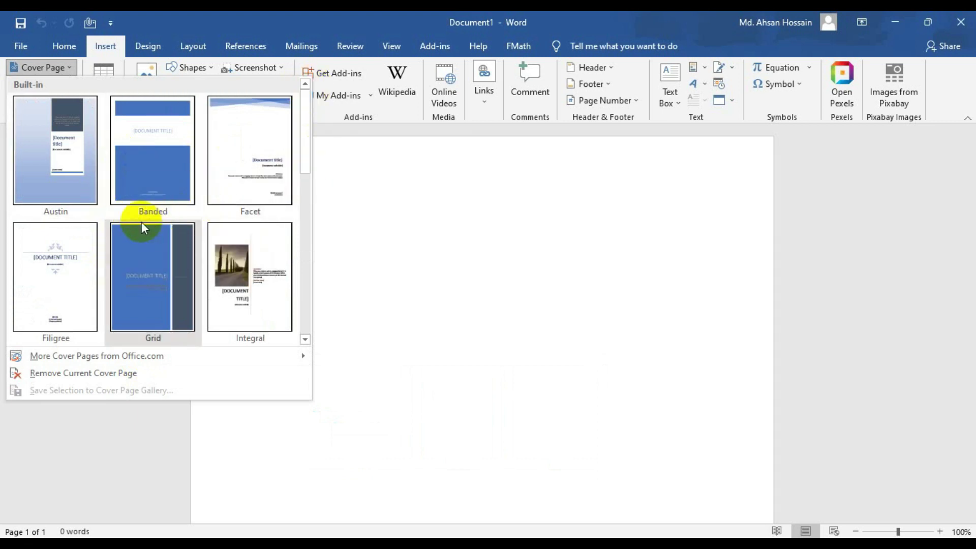
- Insert the Filigree cover page, review its title, subtitle and date placeholders, and reopen the Cover Page gallery
click(50, 261)
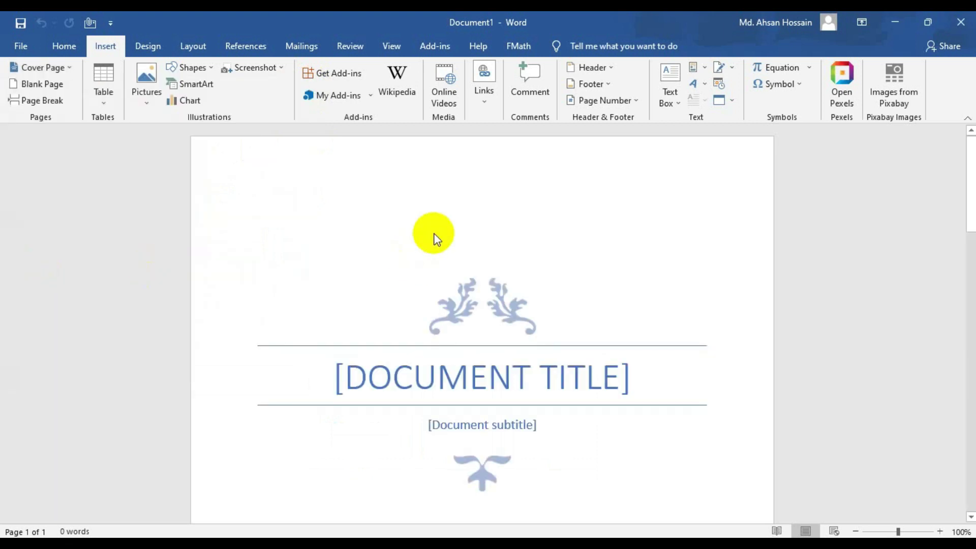
scroll(449, 386, down, 3)
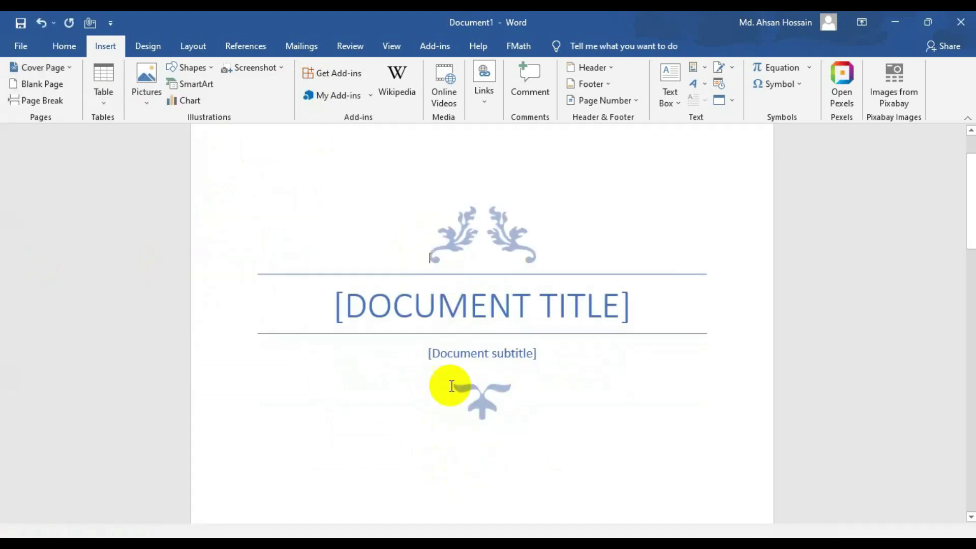
scroll(461, 331, down, 3)
scroll(459, 284, down, 7)
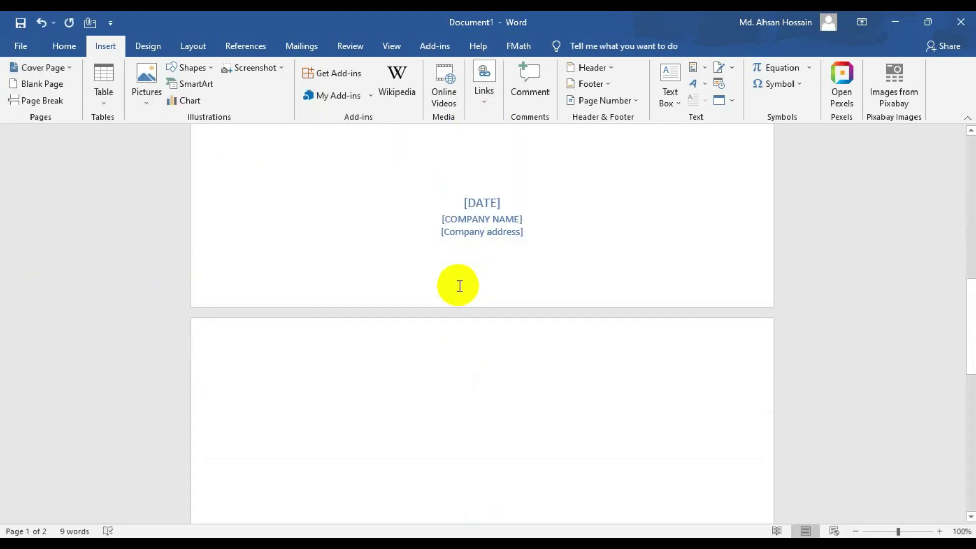
scroll(504, 345, down, 5)
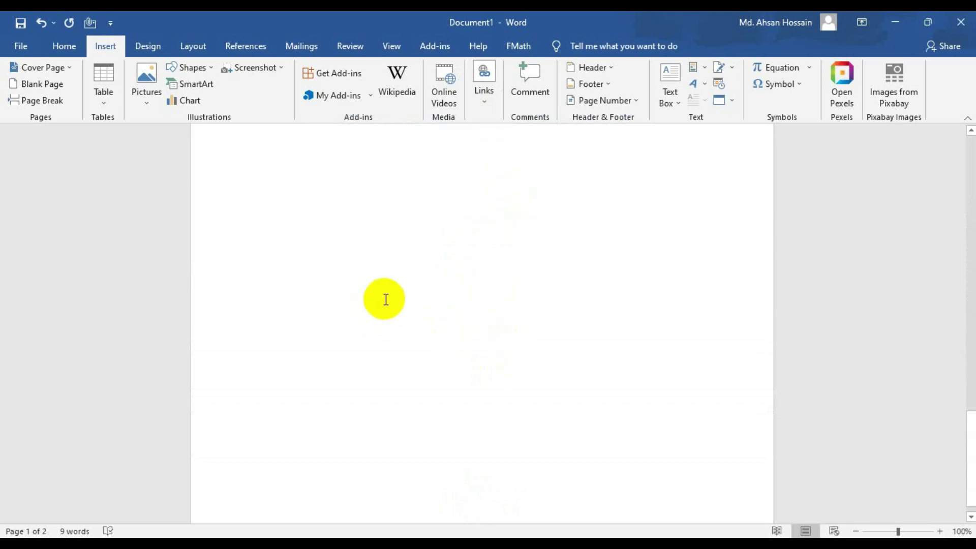
scroll(386, 299, up, 15)
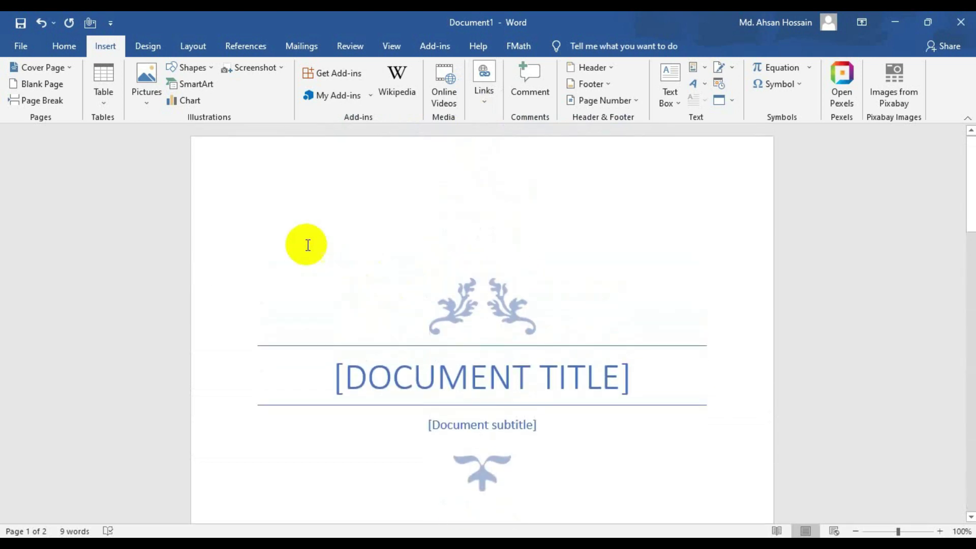
scroll(471, 421, down, 13)
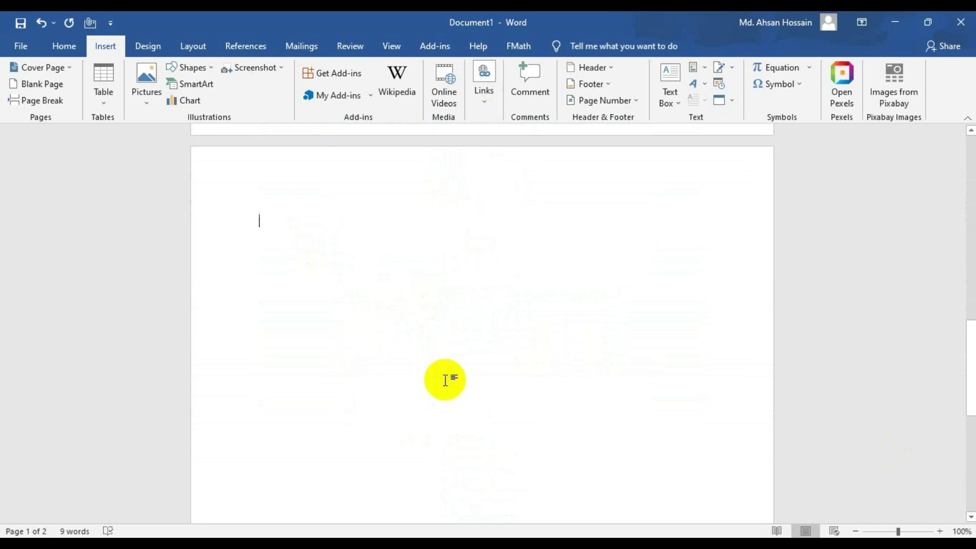
scroll(445, 379, up, 8)
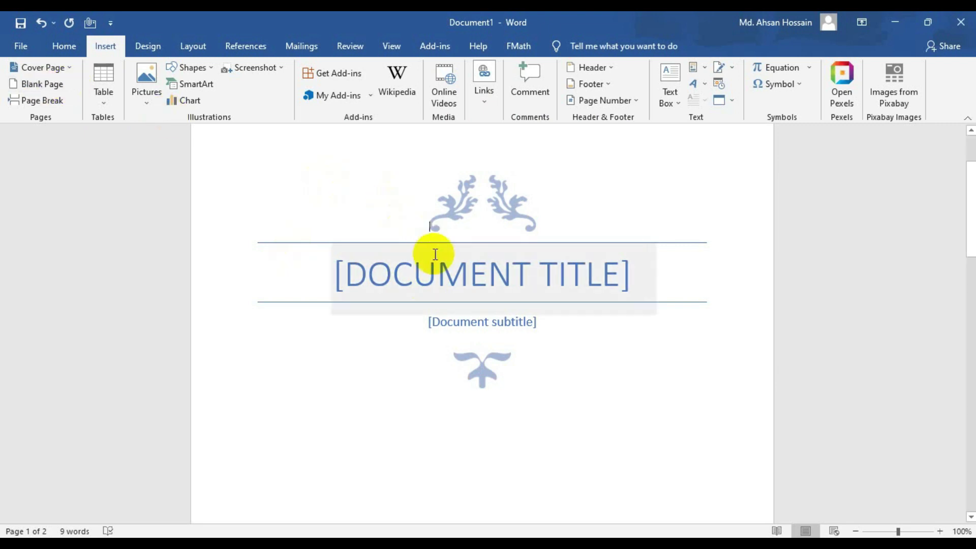
click(56, 68)
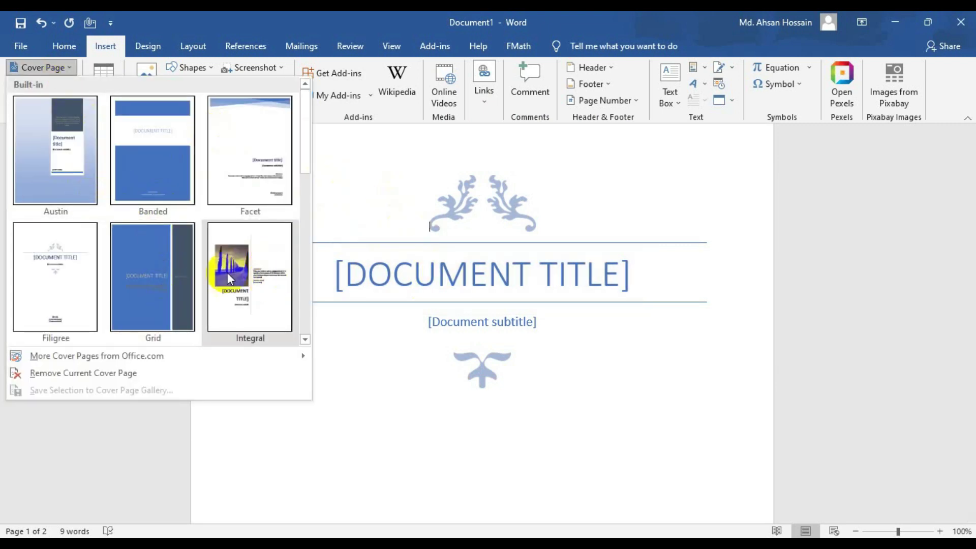
- Add a blank page after the Filigree cover and scroll through the pages
scroll(204, 259, down, 3)
scroll(203, 260, down, 2)
scroll(208, 257, up, 5)
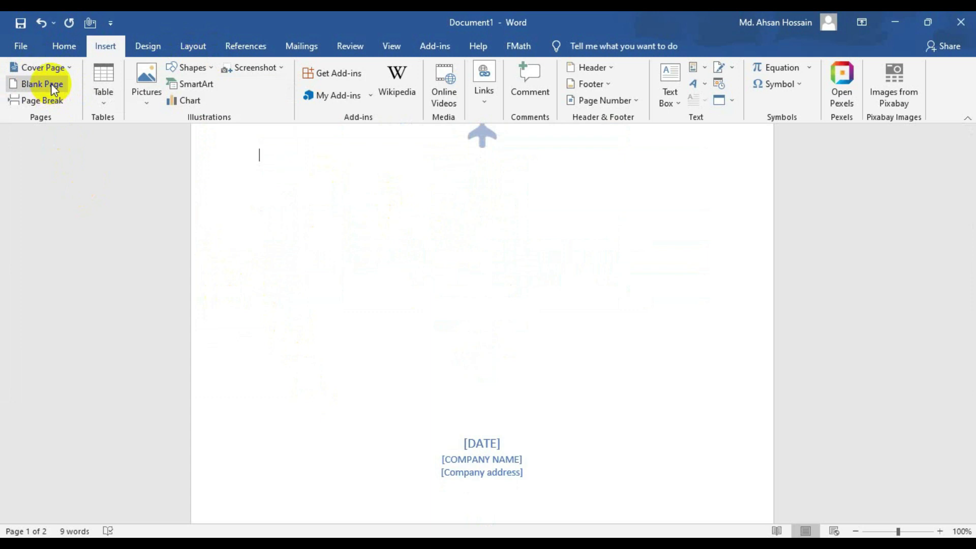
click(50, 85)
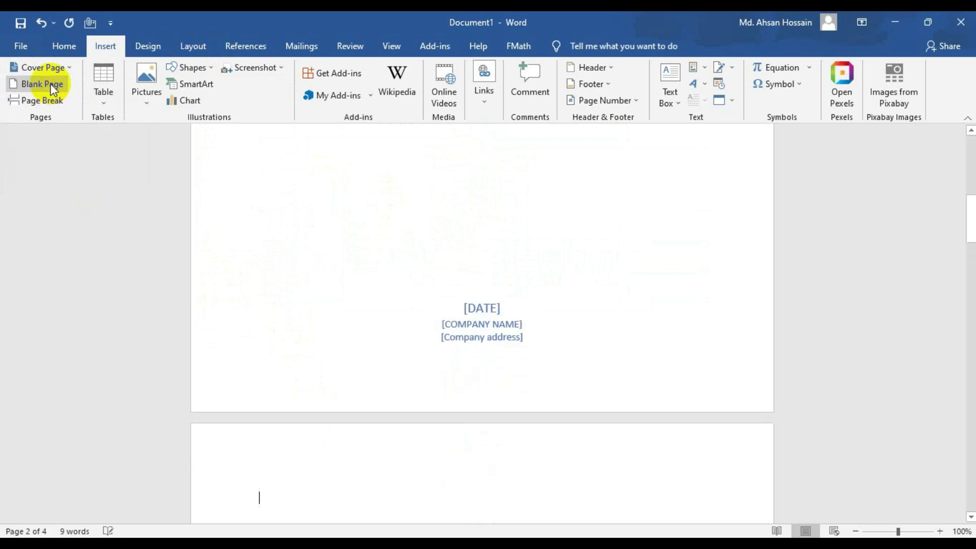
scroll(349, 318, down, 5)
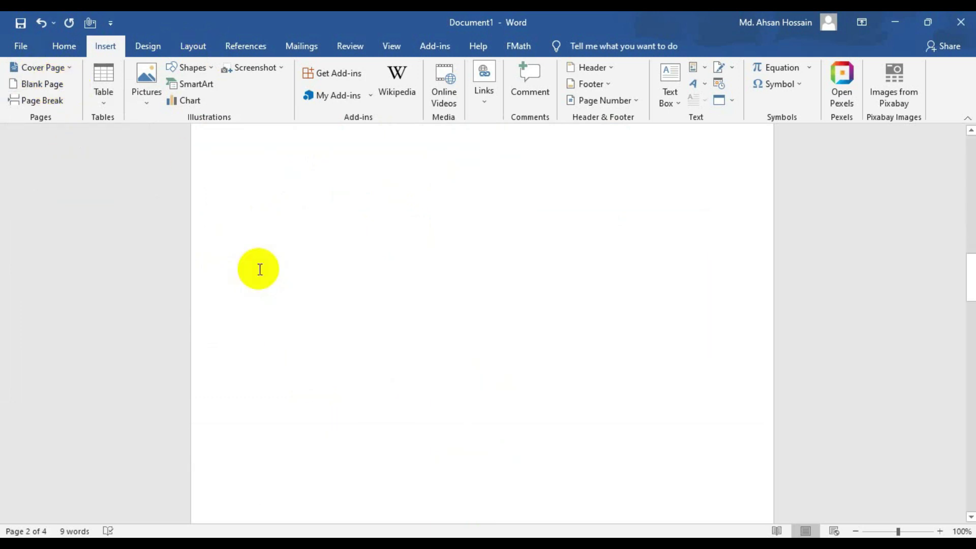
scroll(297, 325, up, 2)
scroll(269, 299, up, 8)
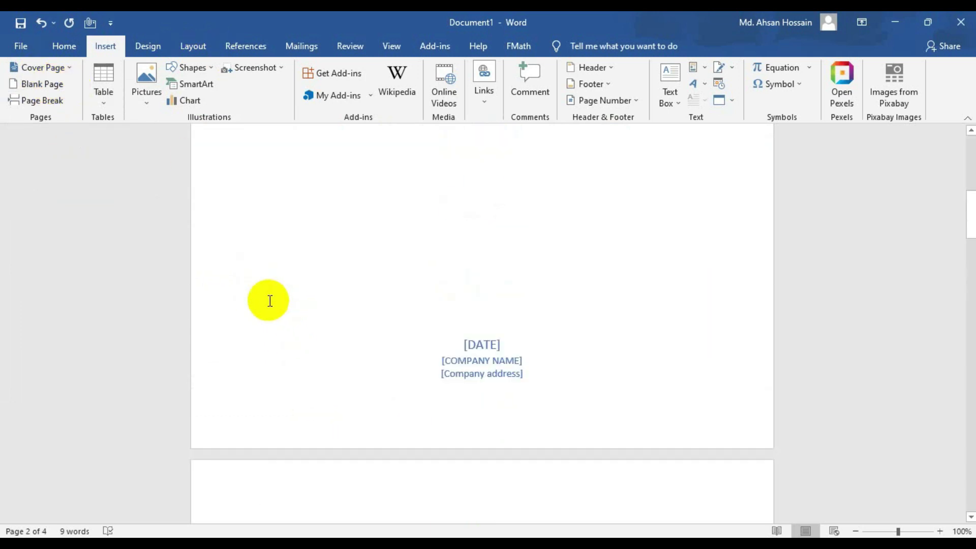
scroll(285, 290, down, 5)
scroll(385, 183, up, 2)
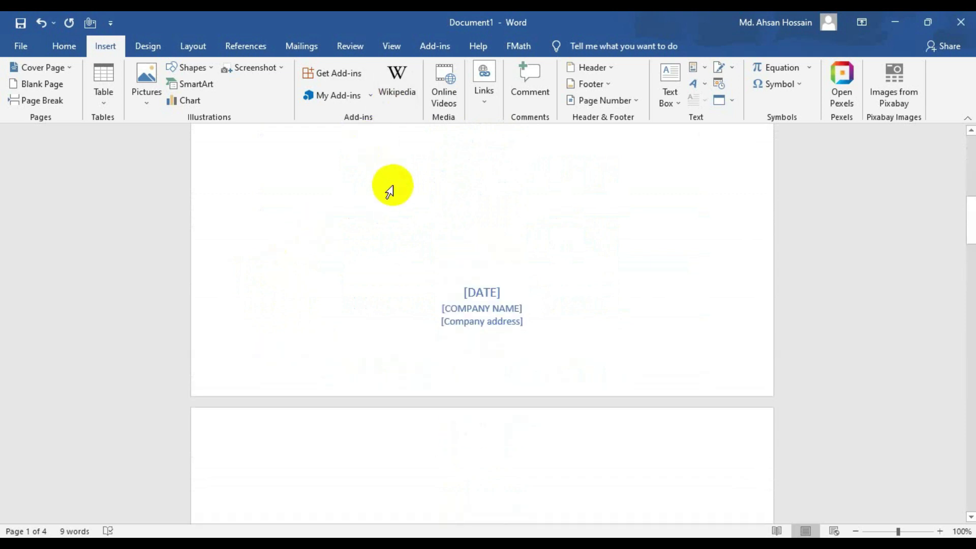
scroll(392, 185, down, 8)
scroll(359, 284, up, 6)
scroll(373, 278, up, 8)
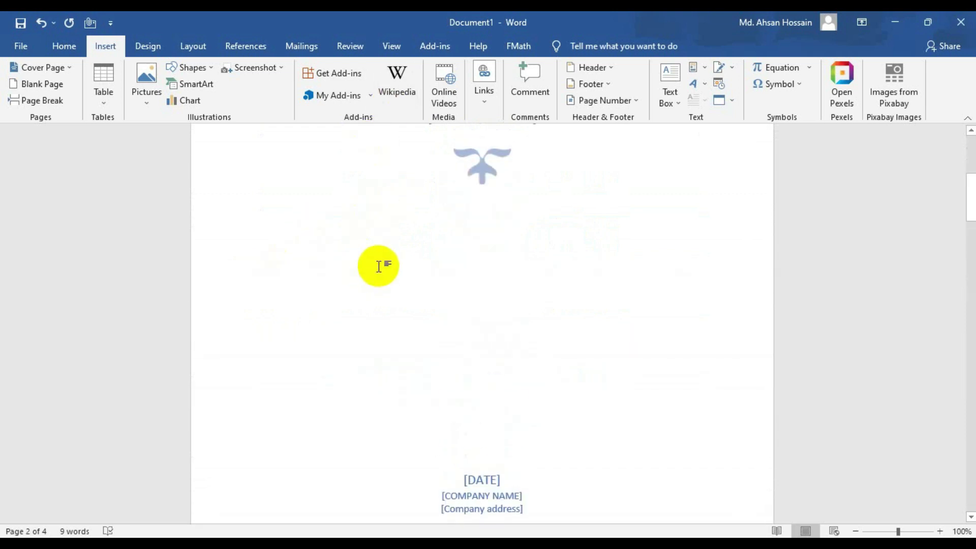
scroll(378, 255, down, 2)
scroll(383, 366, down, 12)
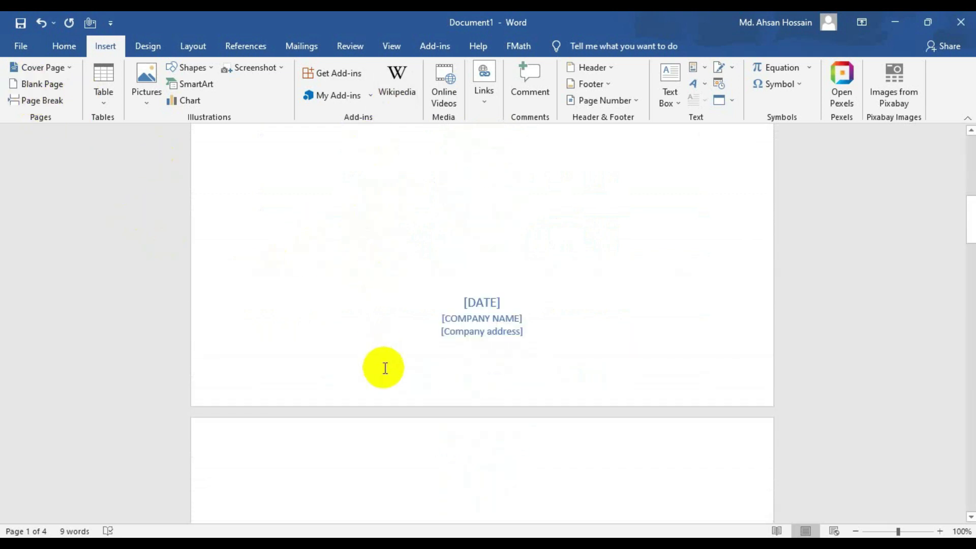
scroll(387, 330, up, 10)
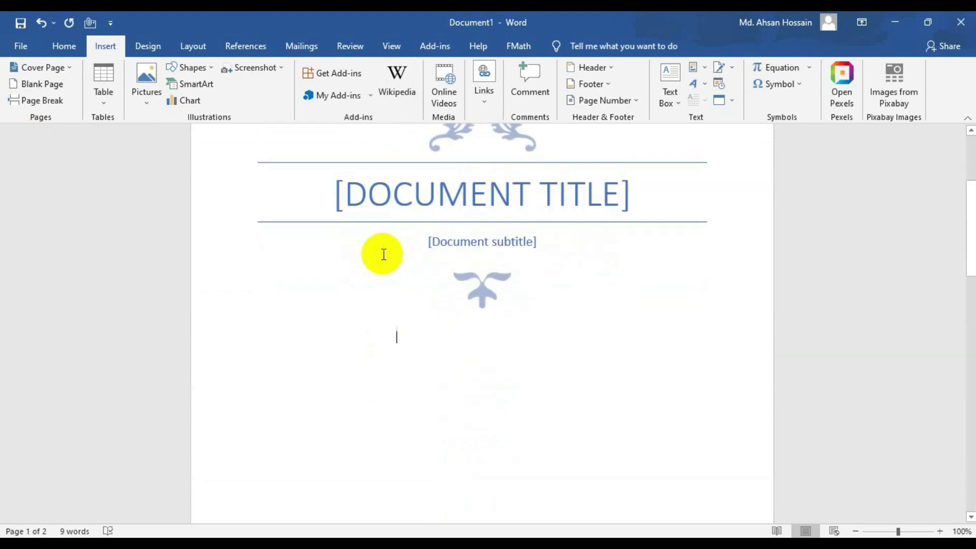
scroll(512, 146, down, 4)
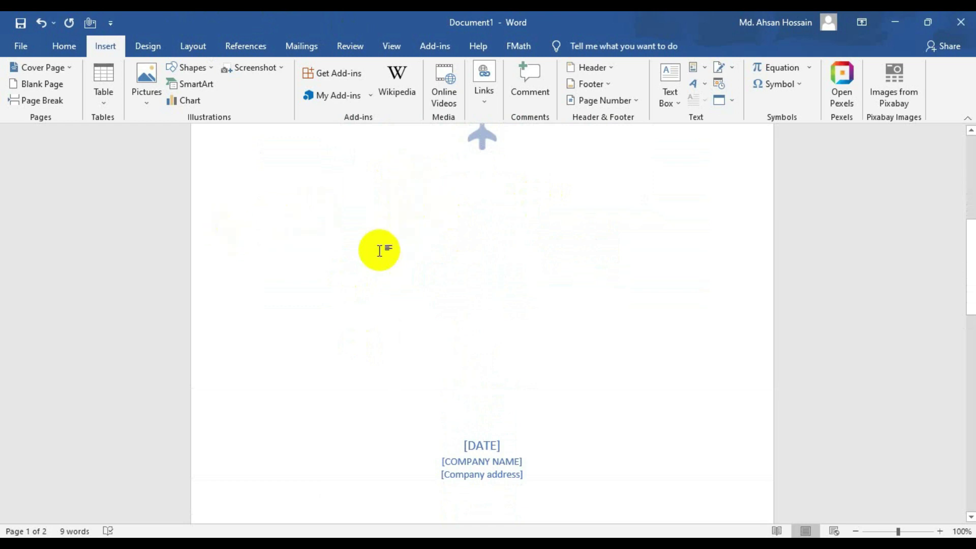
- Select the lower part of the cover page, then clear the selection
drag(337, 215, 668, 267)
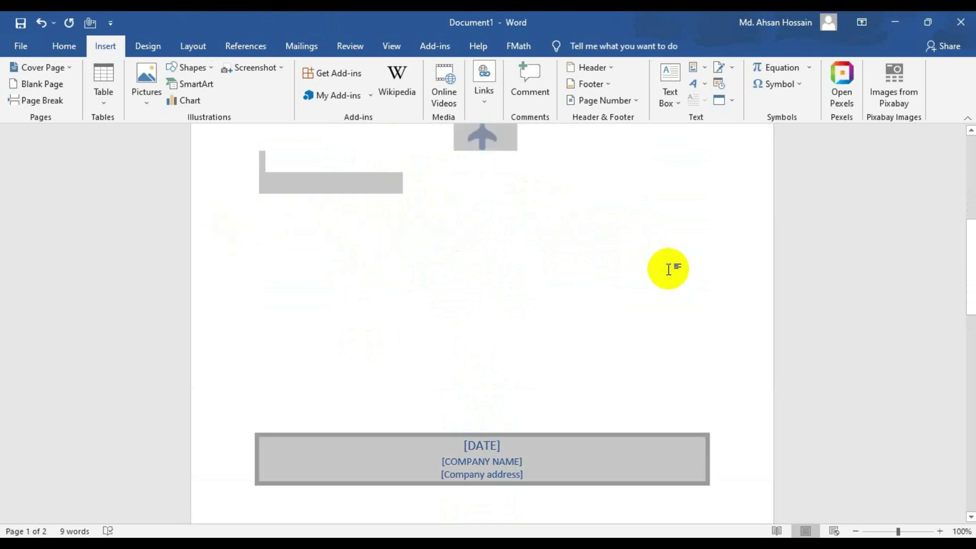
click(554, 382)
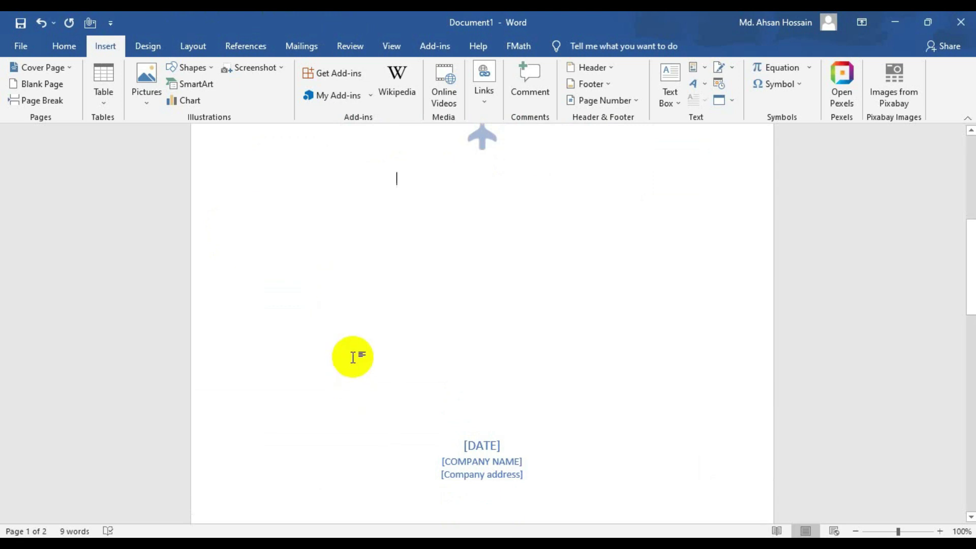
scroll(353, 357, down, 5)
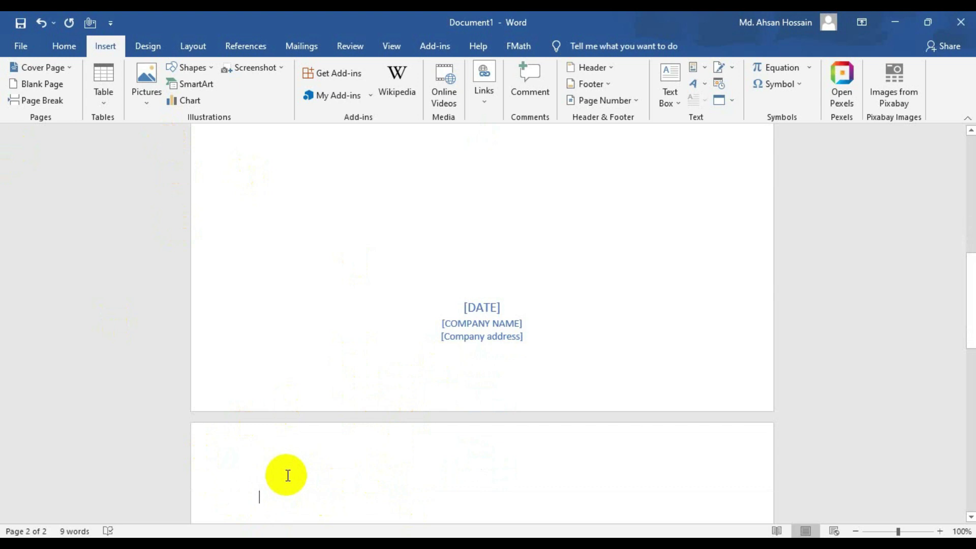
- Add page breaks with Page Break and Ctrl+Enter, then show the Table size grid
click(21, 99)
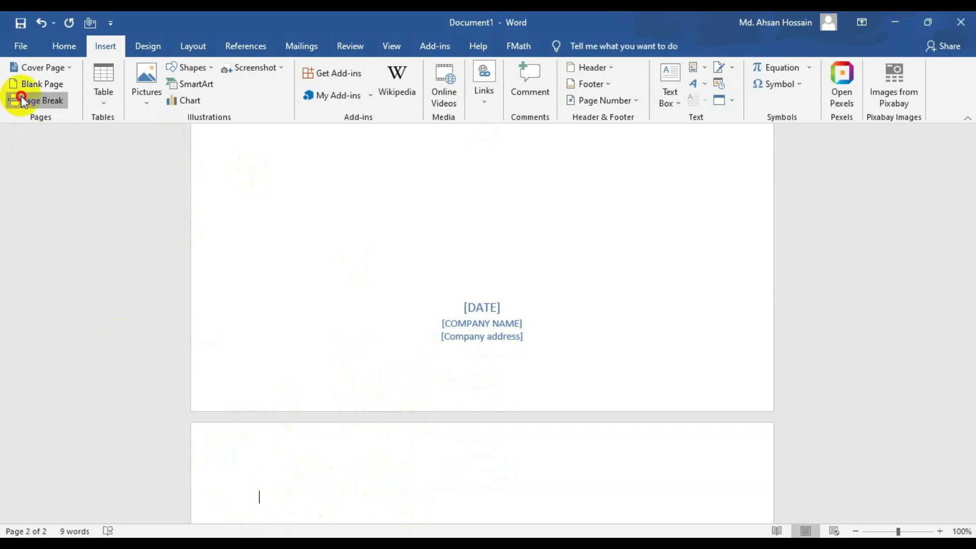
scroll(307, 305, down, 5)
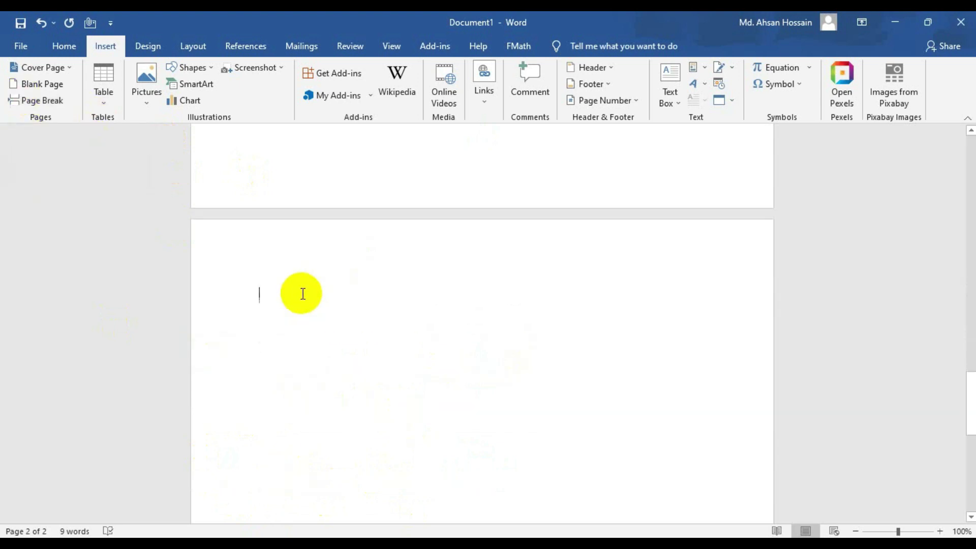
key(ctrl+Return)
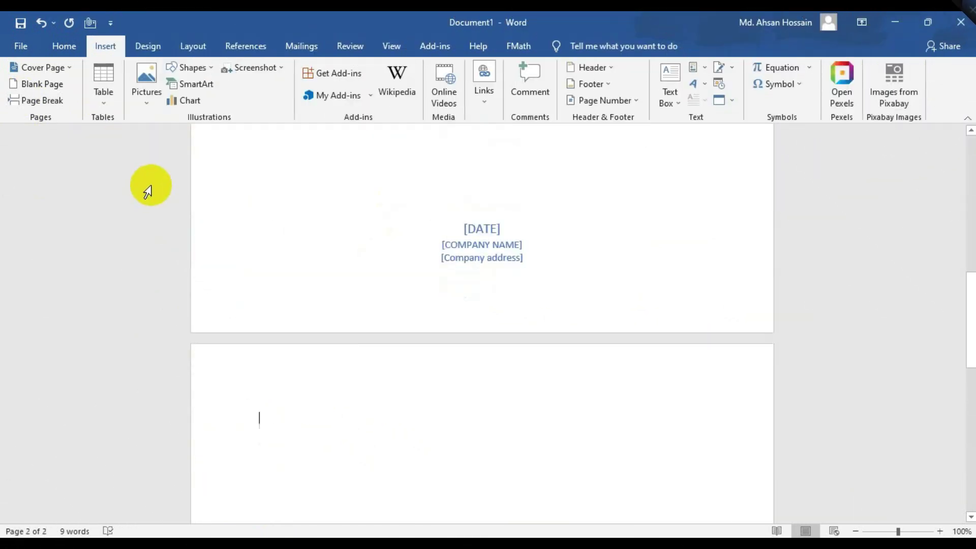
scroll(146, 187, down, 2)
click(101, 100)
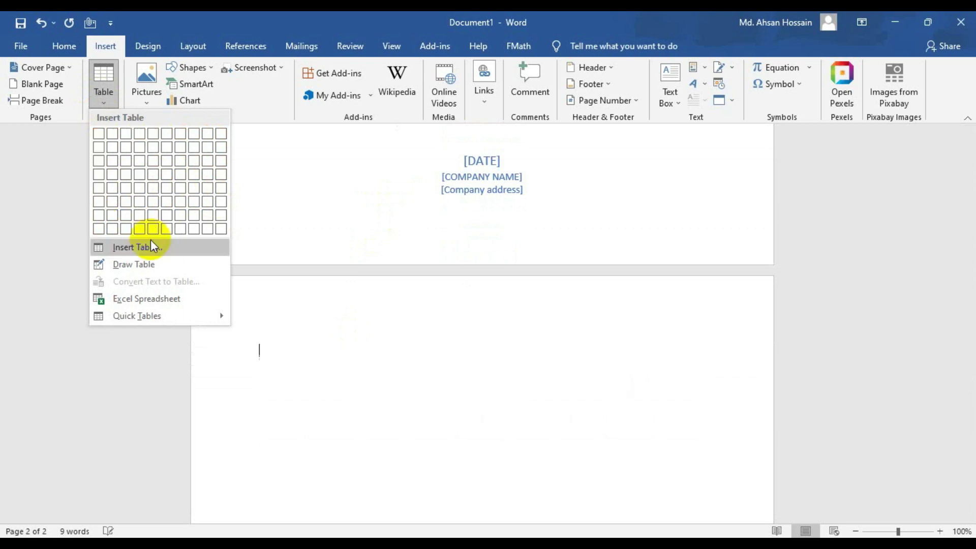
- Insert an 8×6 table on page 2 and add two columns, making it 10 columns wide
click(190, 200)
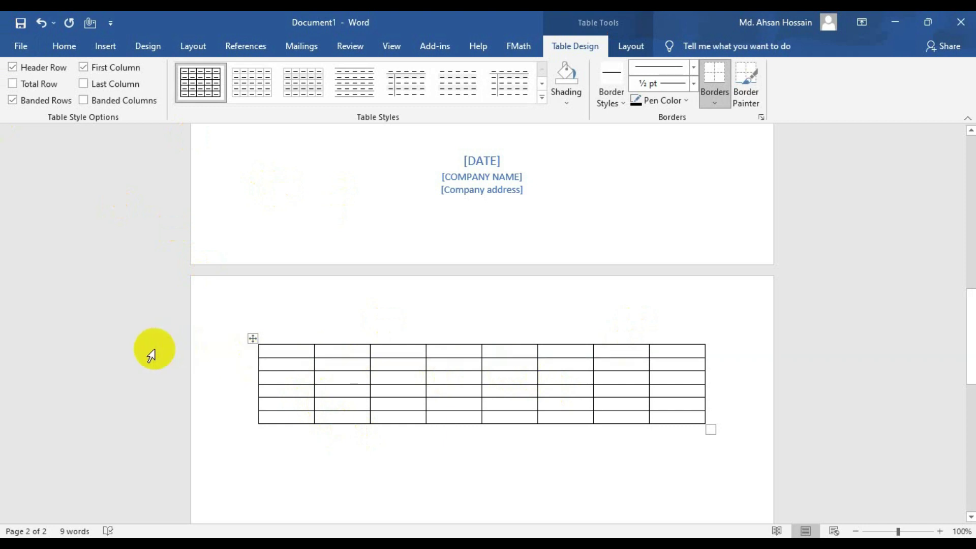
right_click(364, 382)
mouse_move(440, 248)
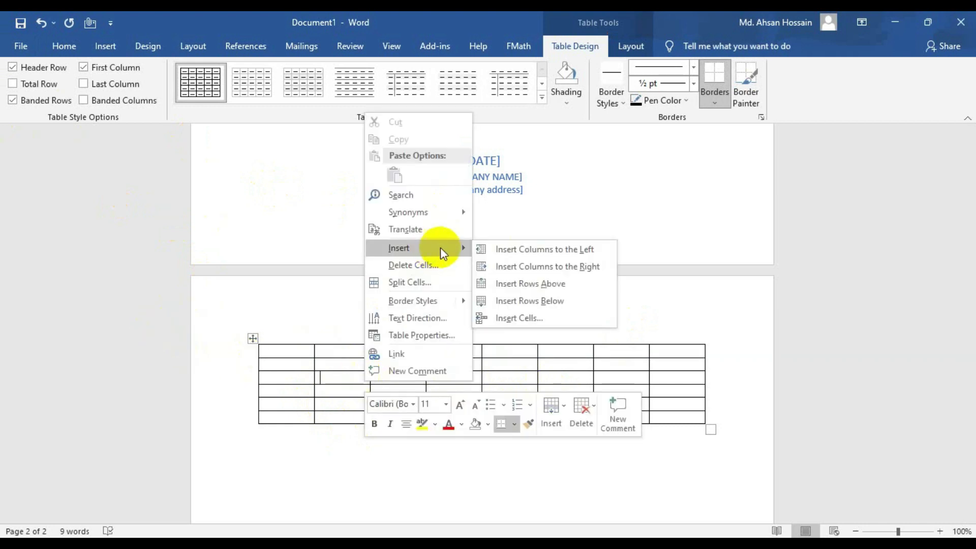
click(571, 248)
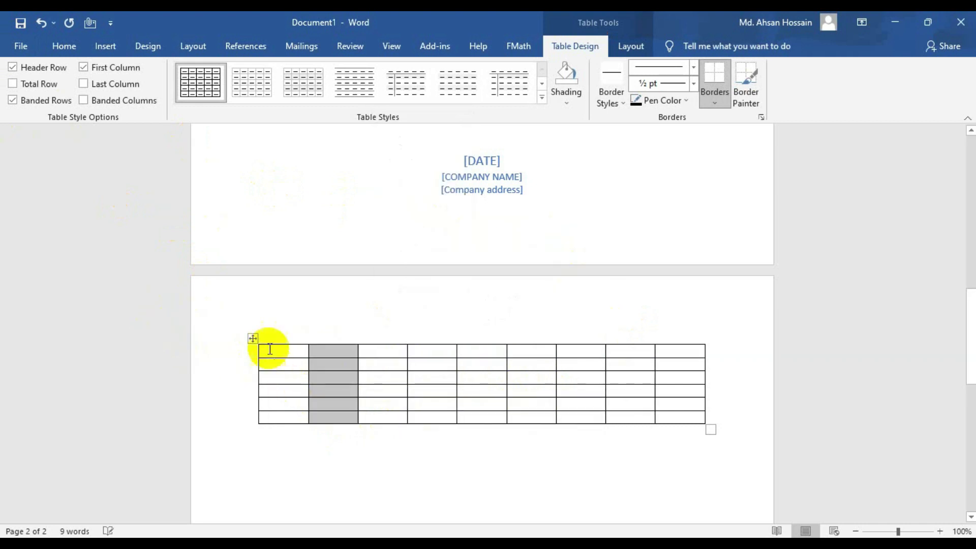
right_click(343, 370)
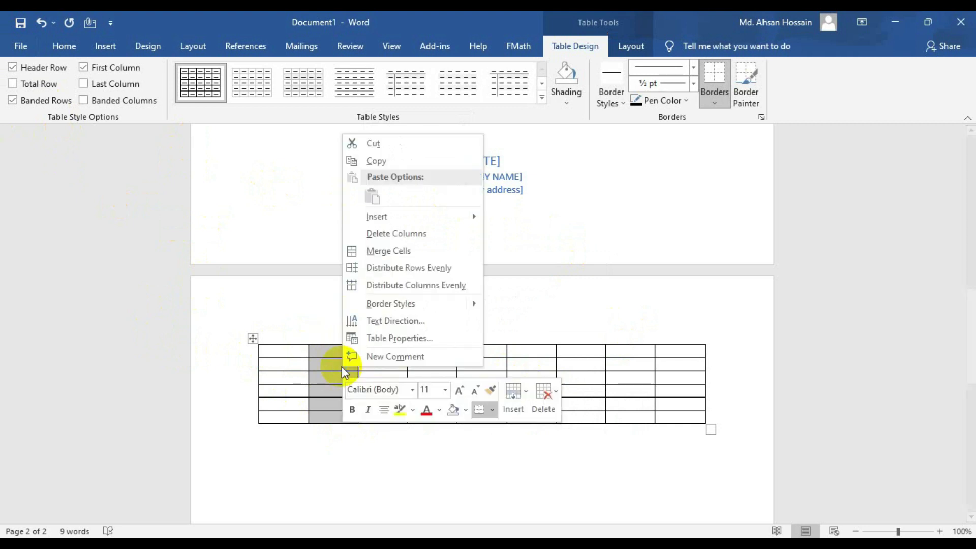
mouse_move(407, 216)
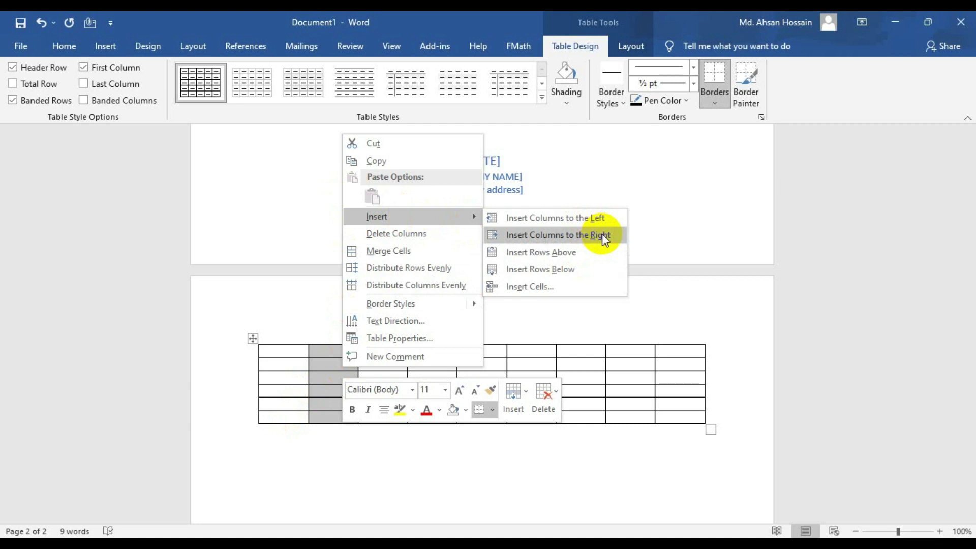
click(605, 237)
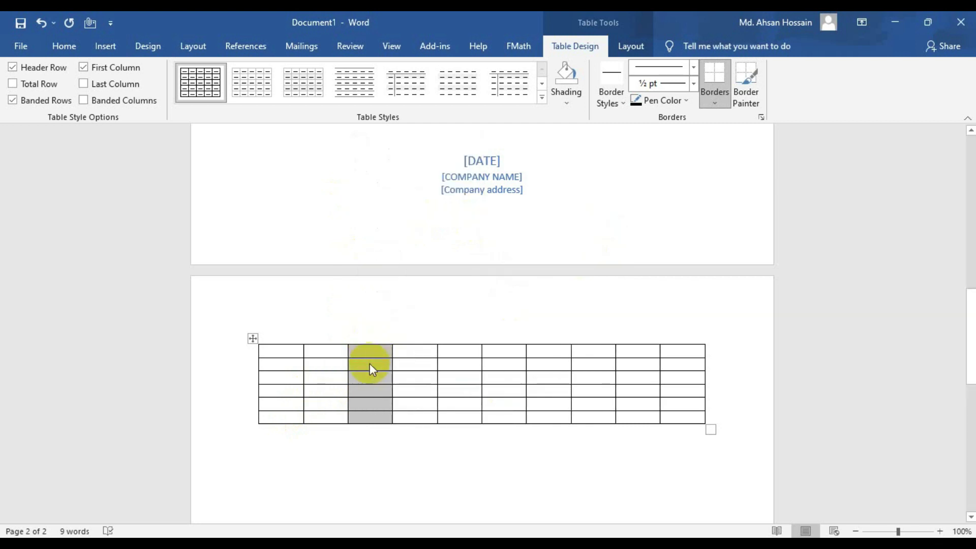
- Add a row below the bottom-left cell, giving the table seven rows
right_click(270, 417)
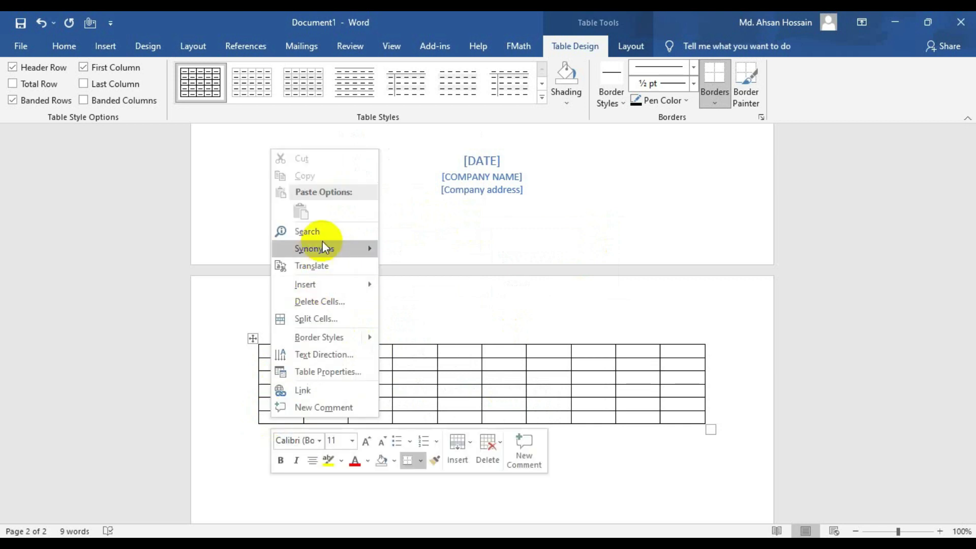
mouse_move(338, 289)
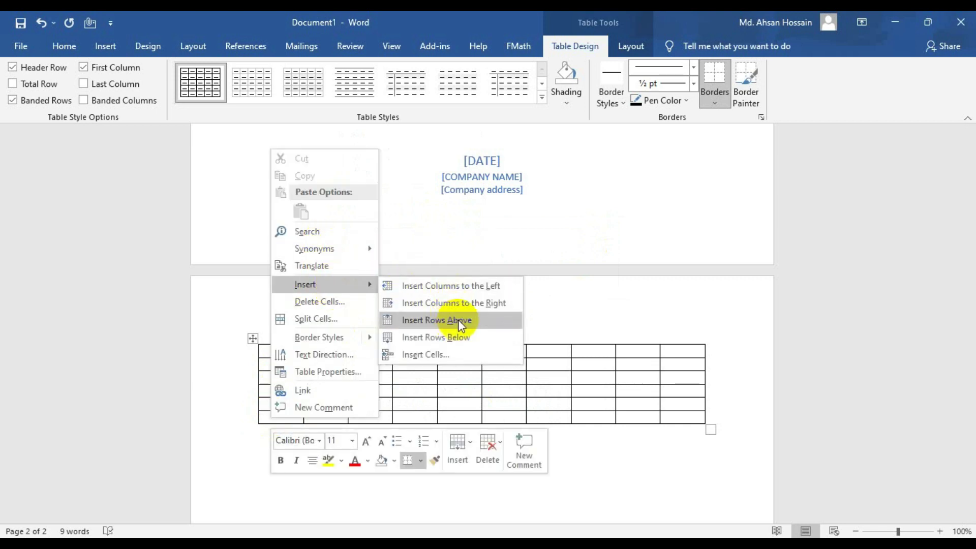
click(465, 337)
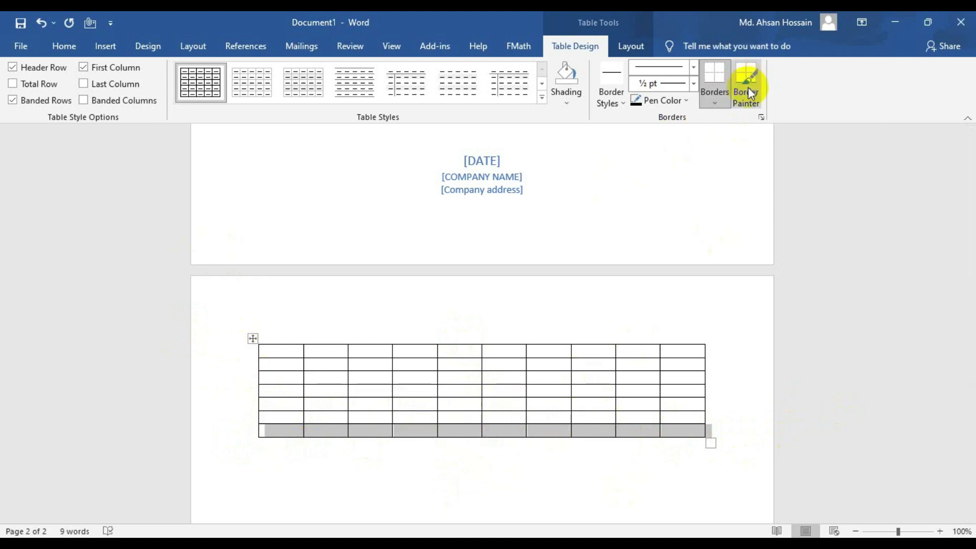
- Set the pen colour to orange and paint the table's top two horizontal borders
click(684, 100)
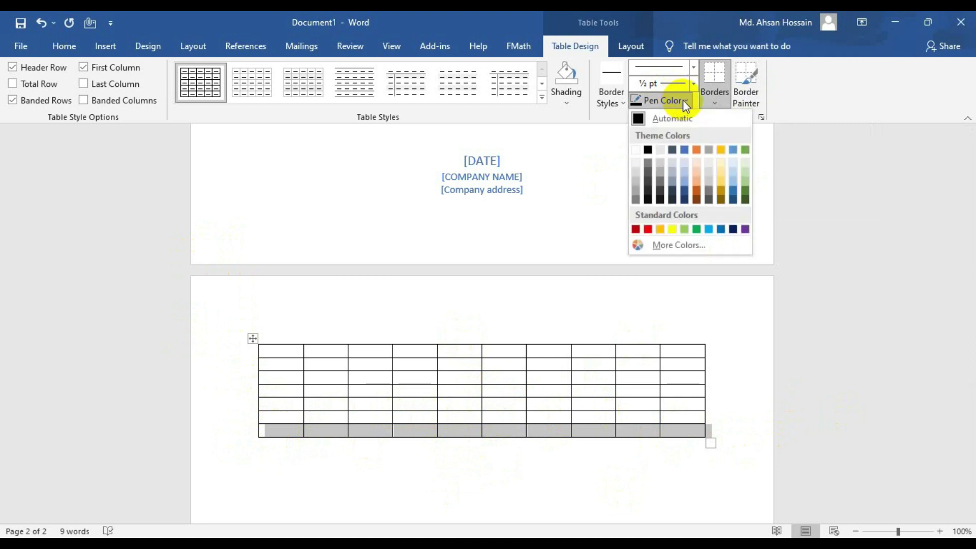
click(698, 181)
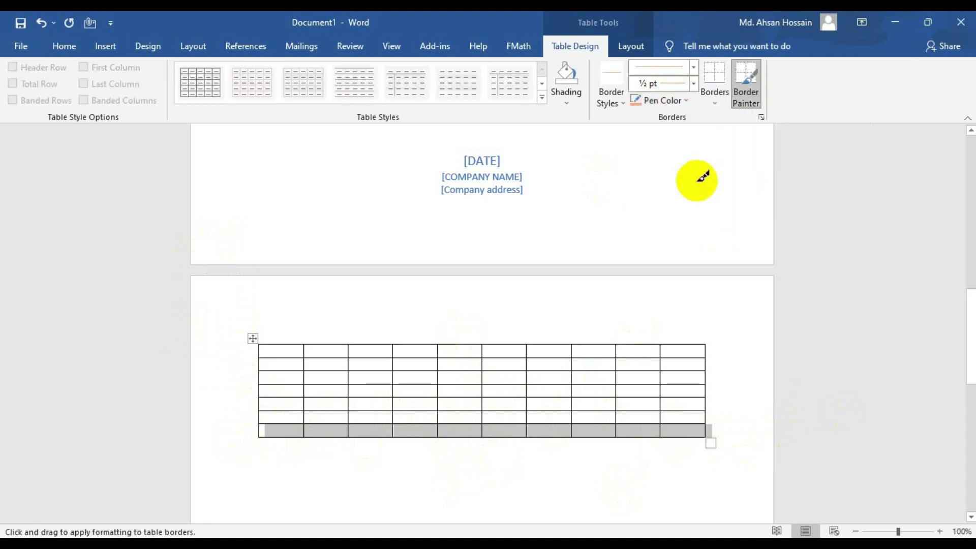
drag(270, 355, 697, 351)
drag(260, 354, 699, 356)
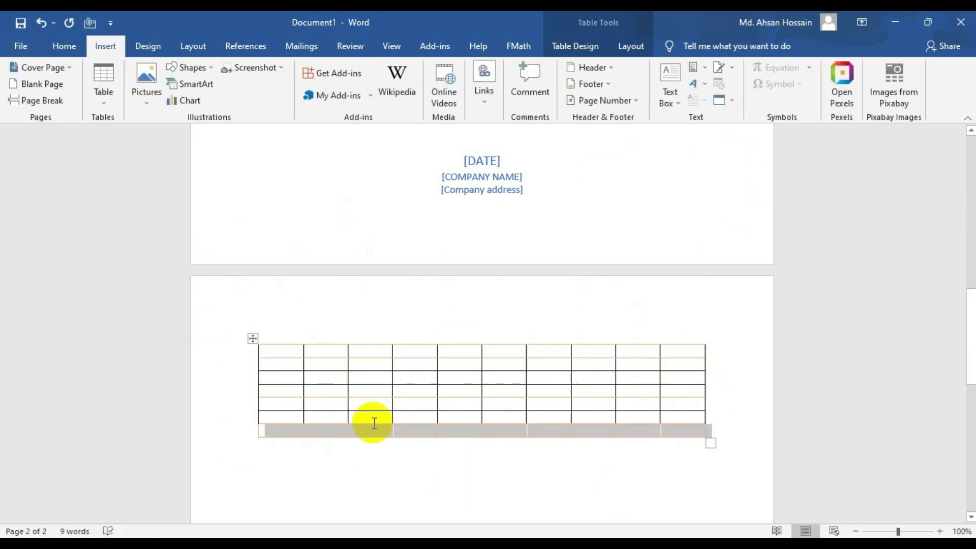
scroll(375, 421, down, 3)
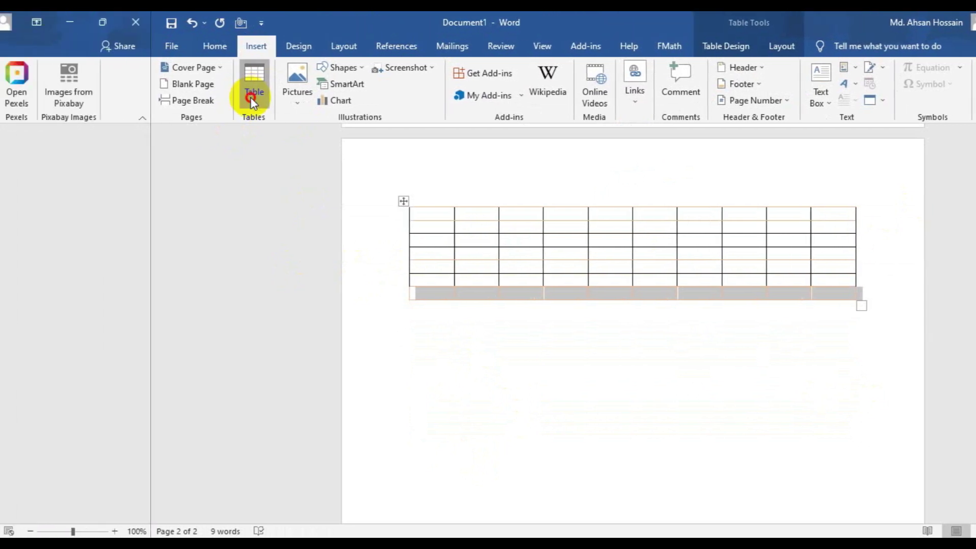
- Use Draw Table to draw a new table outline below with three column dividers
click(251, 100)
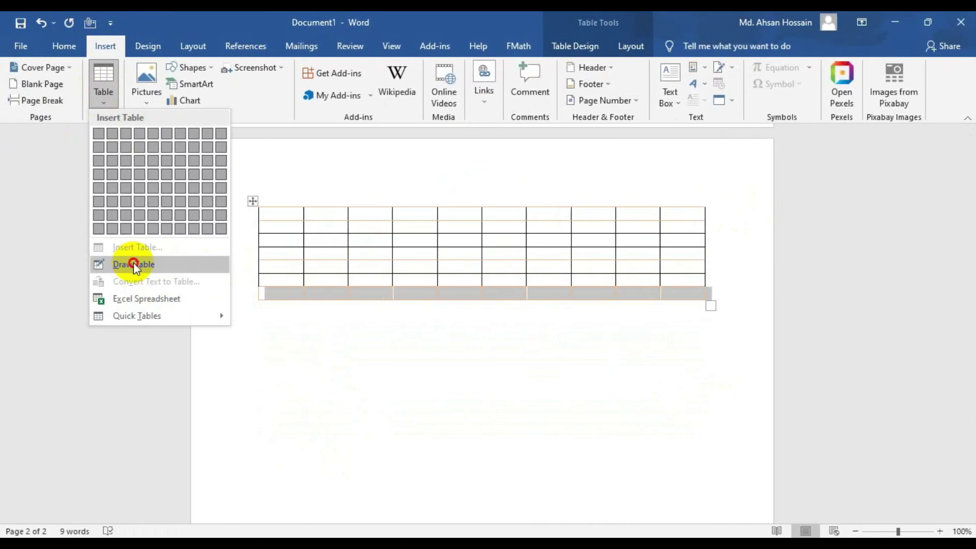
click(133, 264)
mouse_move(236, 328)
mouse_down()
mouse_move(709, 375)
mouse_move(725, 503)
mouse_up()
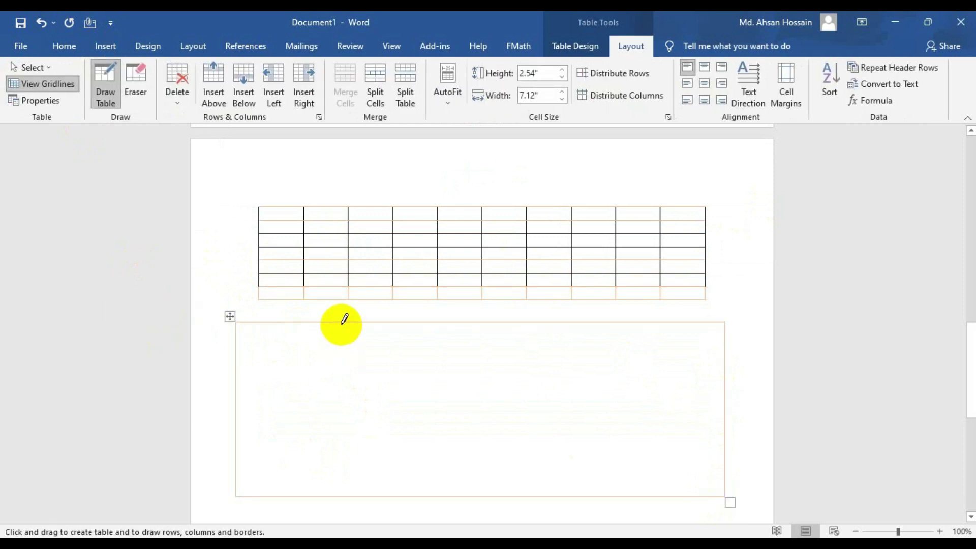
drag(342, 323, 342, 496)
drag(493, 323, 494, 496)
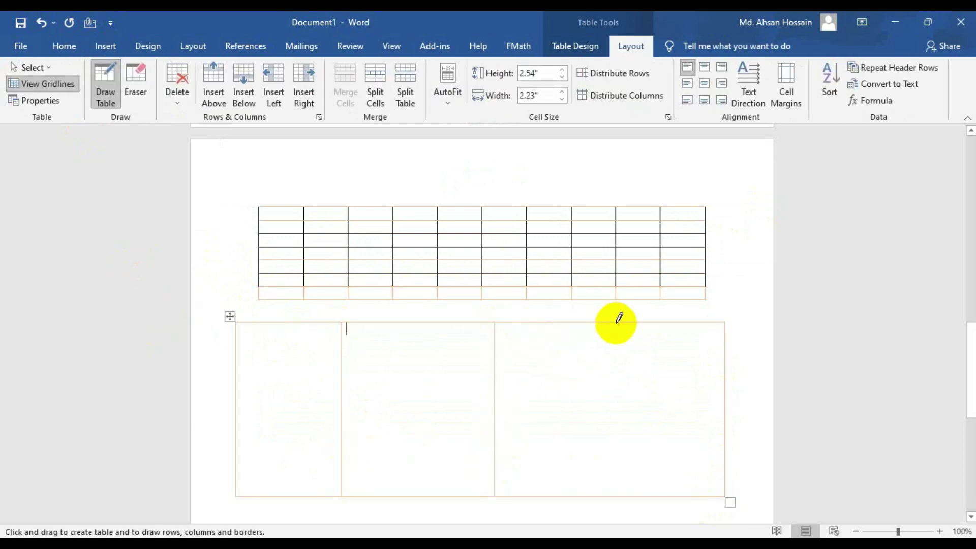
drag(617, 323, 617, 496)
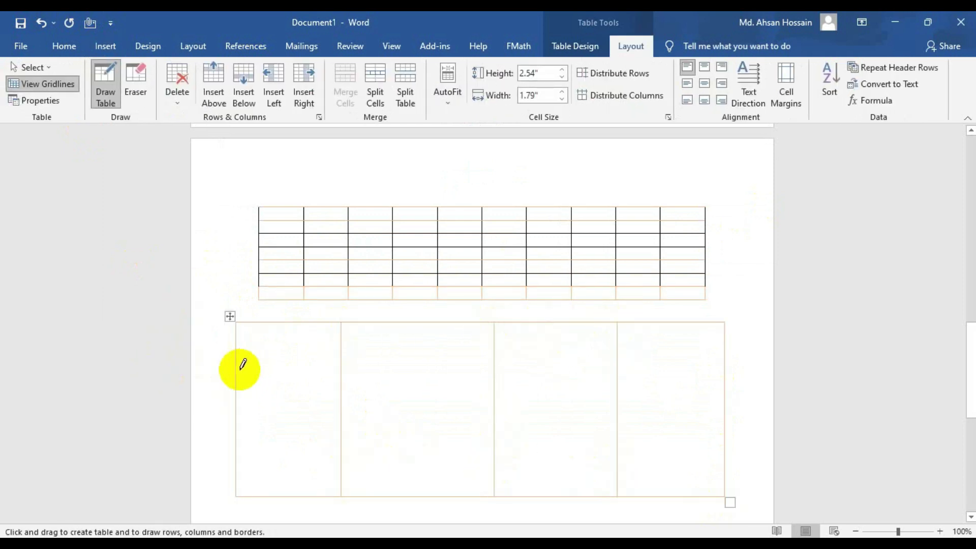
- Split the drawn table's cells with extra row and column lines, then erase borders with the Eraser
drag(619, 390, 682, 373)
drag(499, 345, 696, 344)
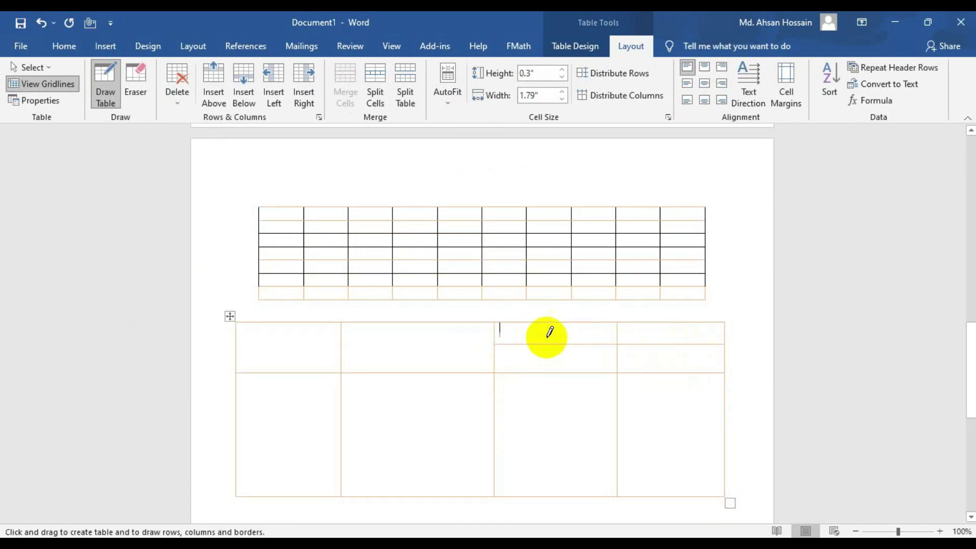
drag(561, 322, 561, 373)
drag(672, 323, 668, 375)
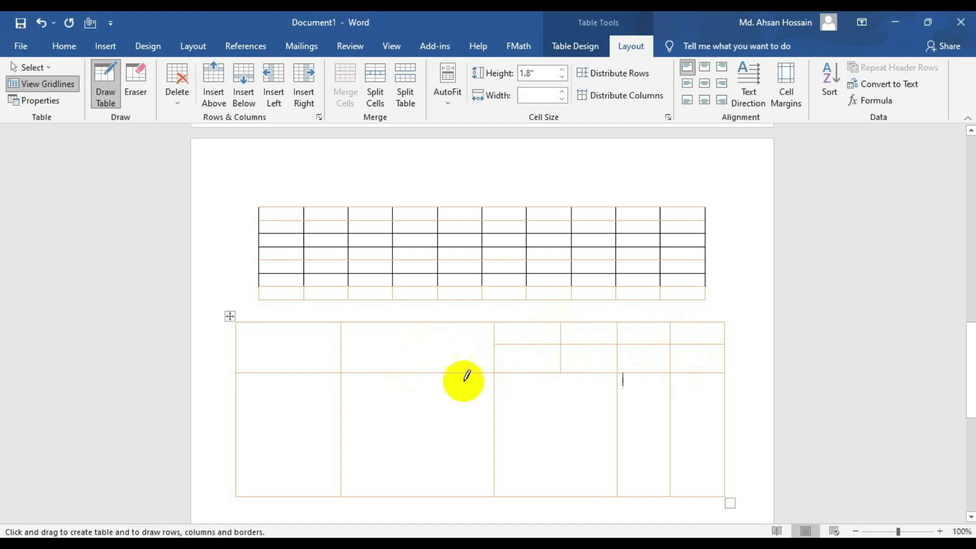
drag(266, 422, 341, 428)
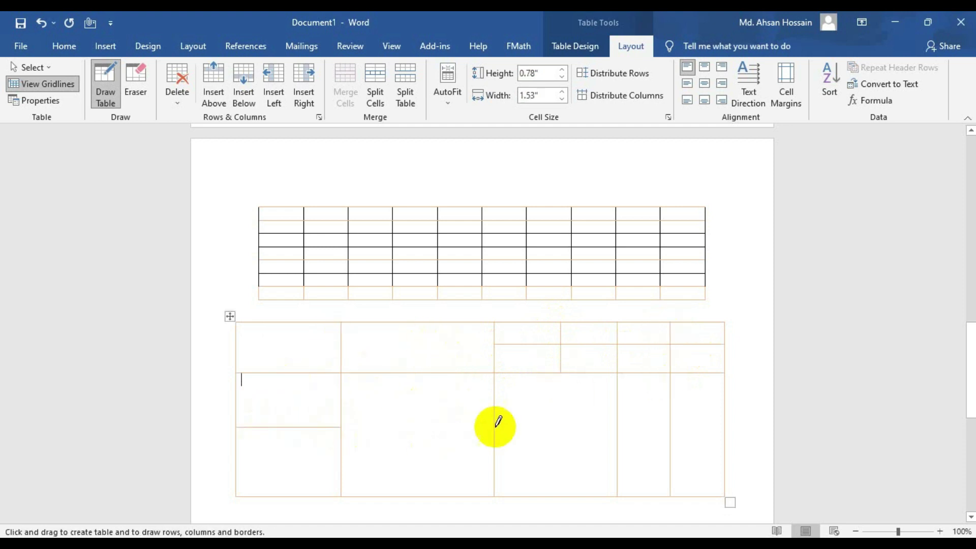
drag(496, 406, 612, 406)
drag(512, 458, 613, 447)
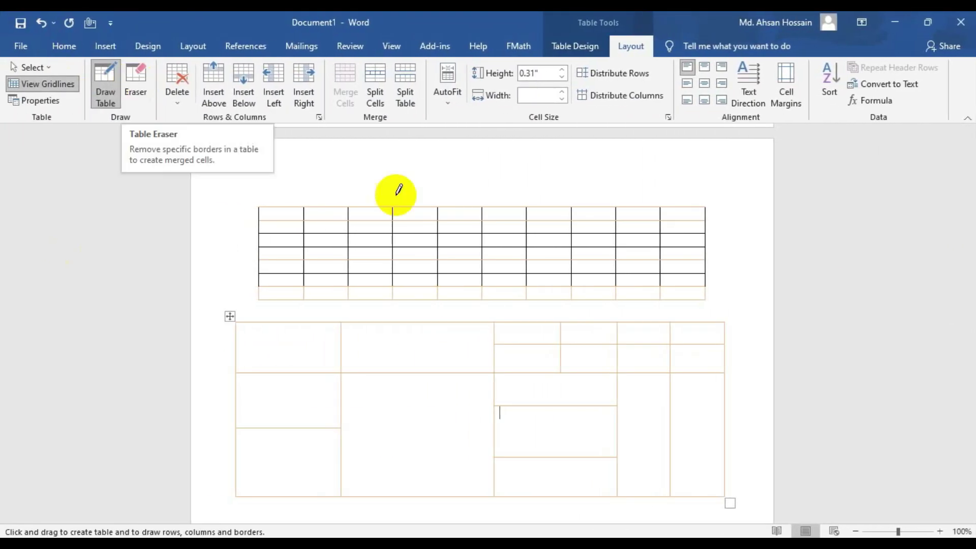
click(133, 84)
mouse_move(259, 182)
mouse_down()
mouse_move(274, 428)
mouse_move(838, 446)
mouse_move(726, 442)
mouse_move(727, 422)
mouse_up()
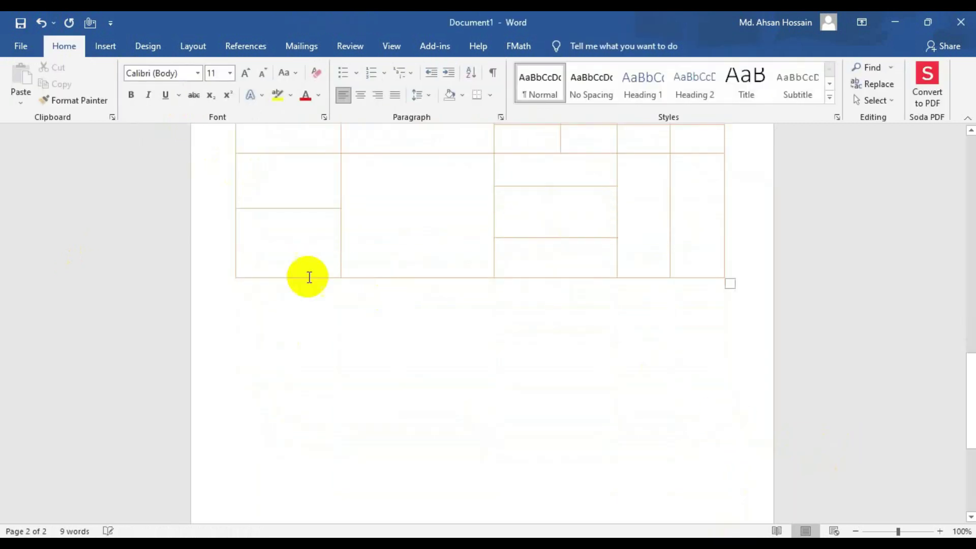
- Remove the hand-drawn table from page 2
click(105, 46)
click(103, 84)
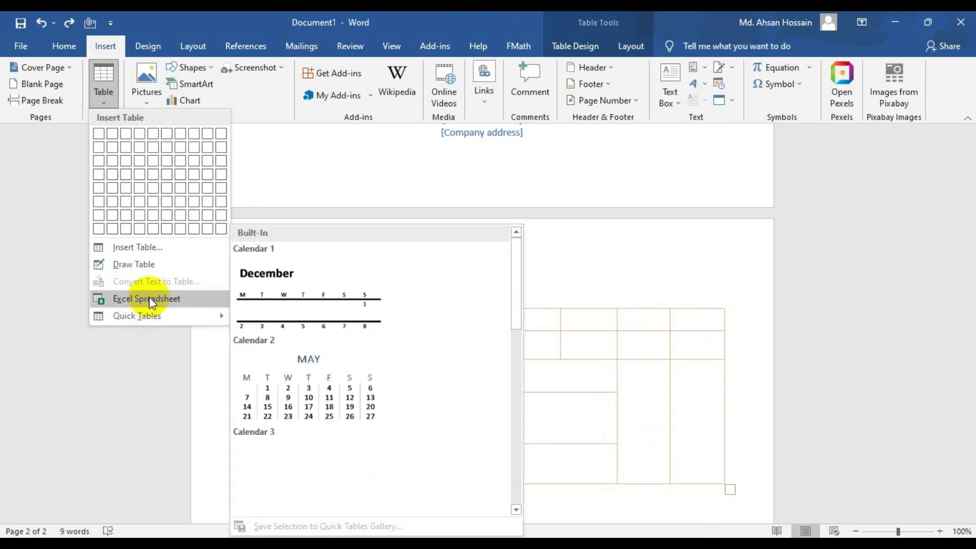
click(172, 296)
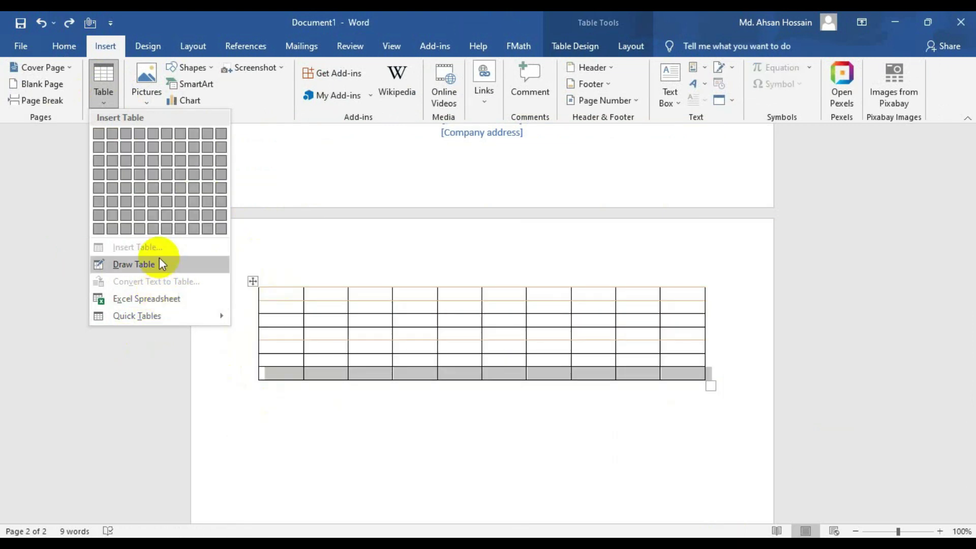
- Browse the Built-In designs in the Quick Tables gallery
mouse_move(152, 314)
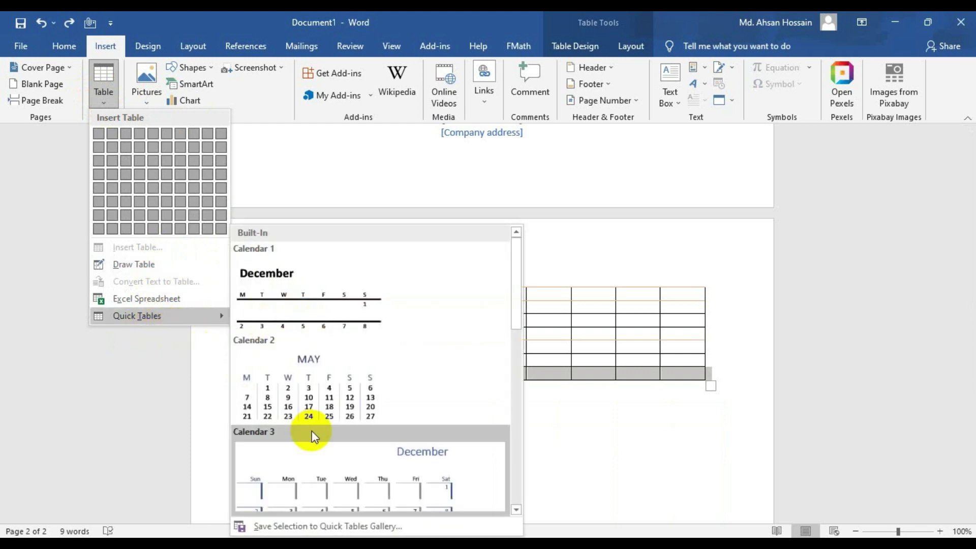
scroll(315, 430, down, 3)
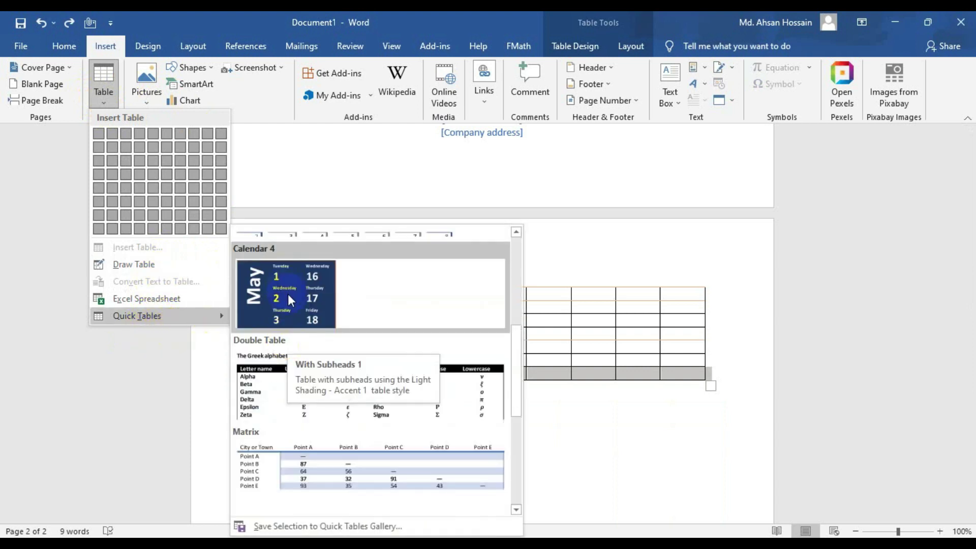
scroll(305, 356, down, 3)
scroll(300, 356, up, 3)
scroll(289, 323, up, 3)
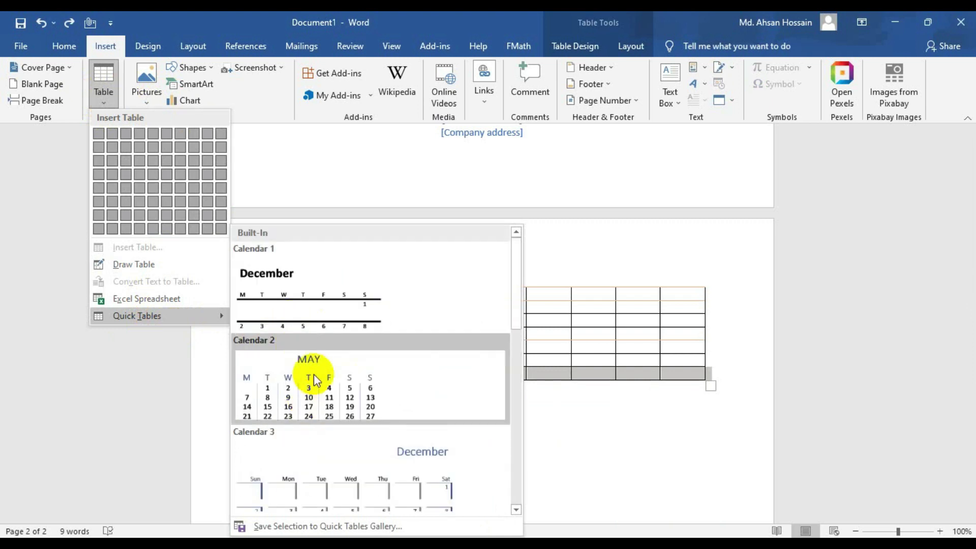
scroll(368, 387, down, 5)
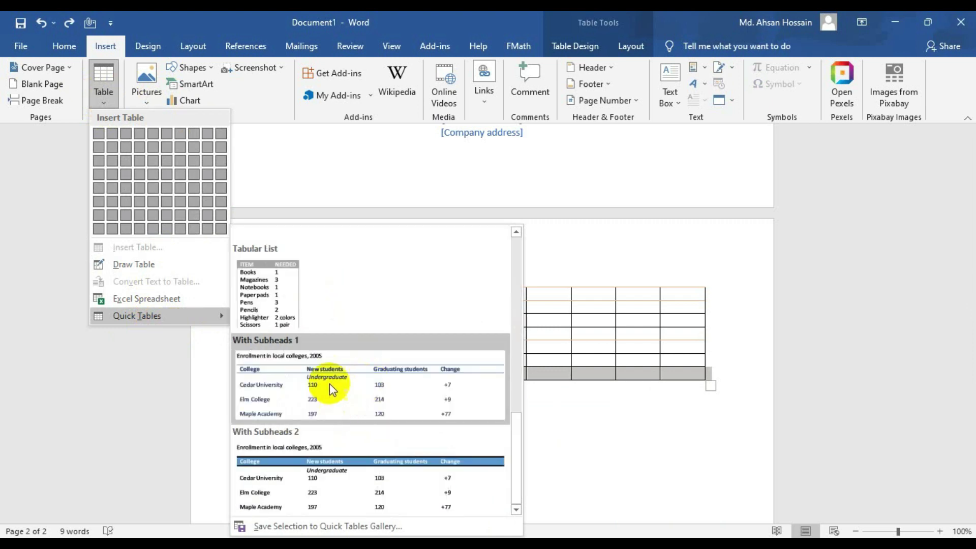
scroll(349, 246, up, 5)
scroll(316, 296, down, 6)
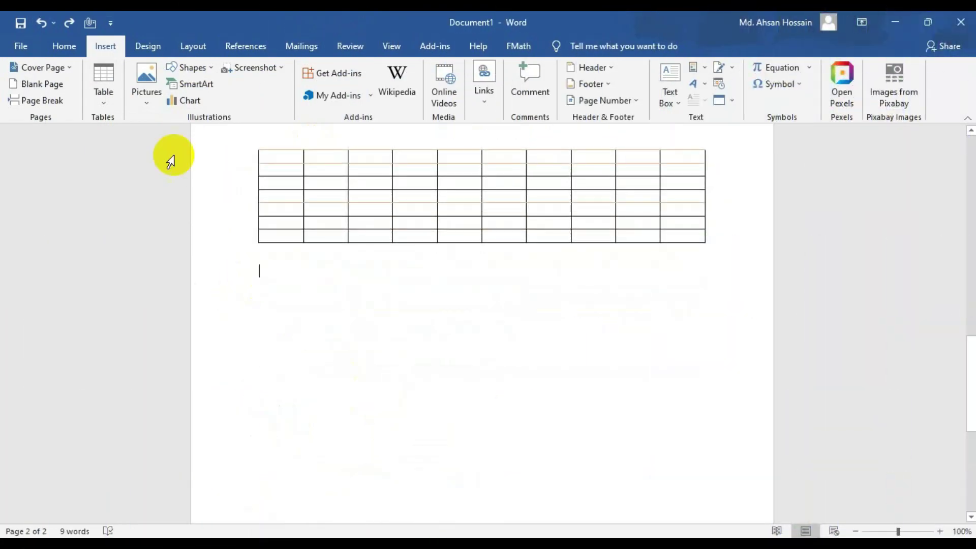
- Insert the winged-boy JPG picture from the Downloads folder below the table
click(151, 101)
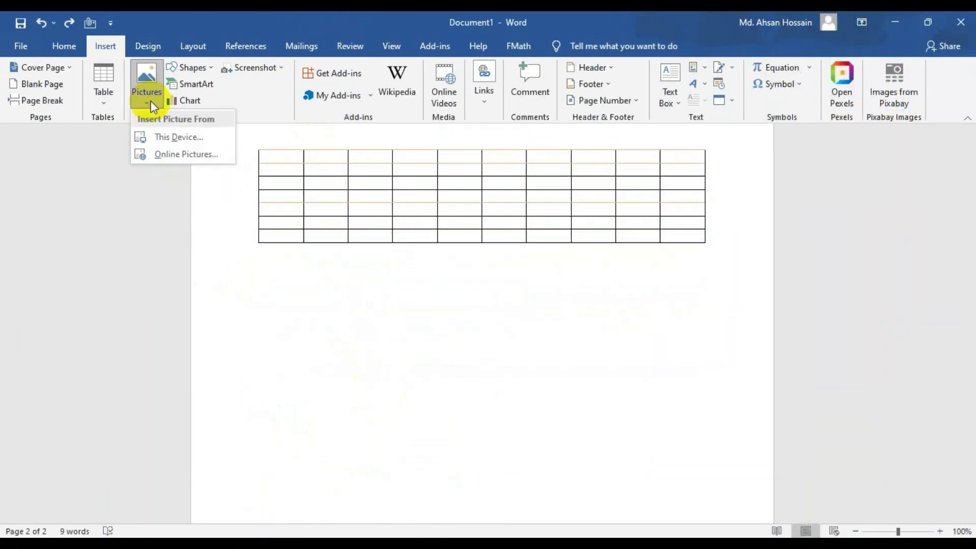
click(184, 138)
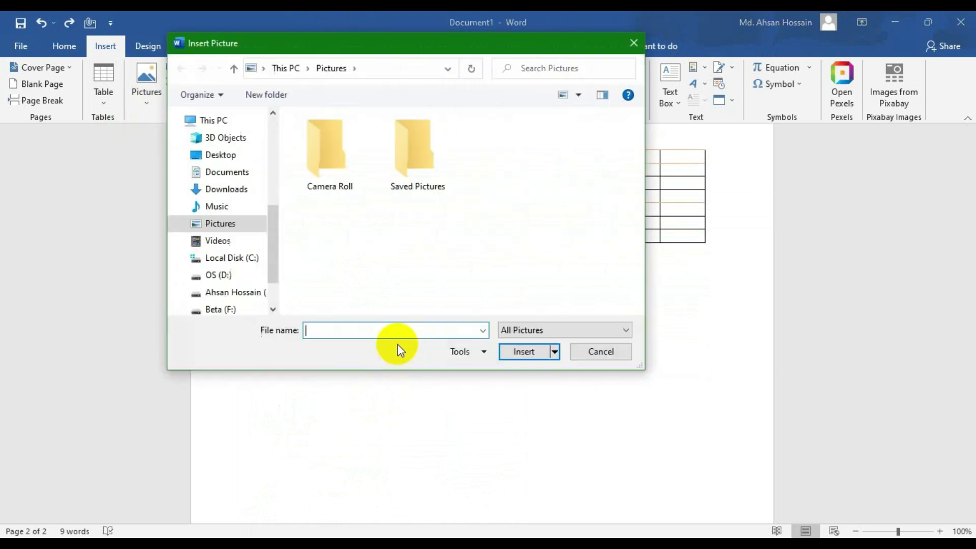
scroll(219, 262, up, 5)
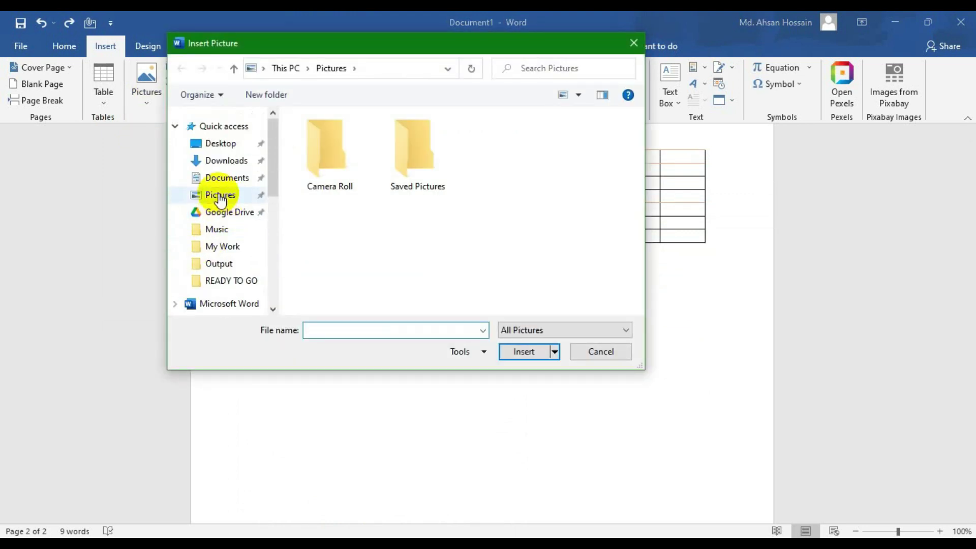
click(218, 161)
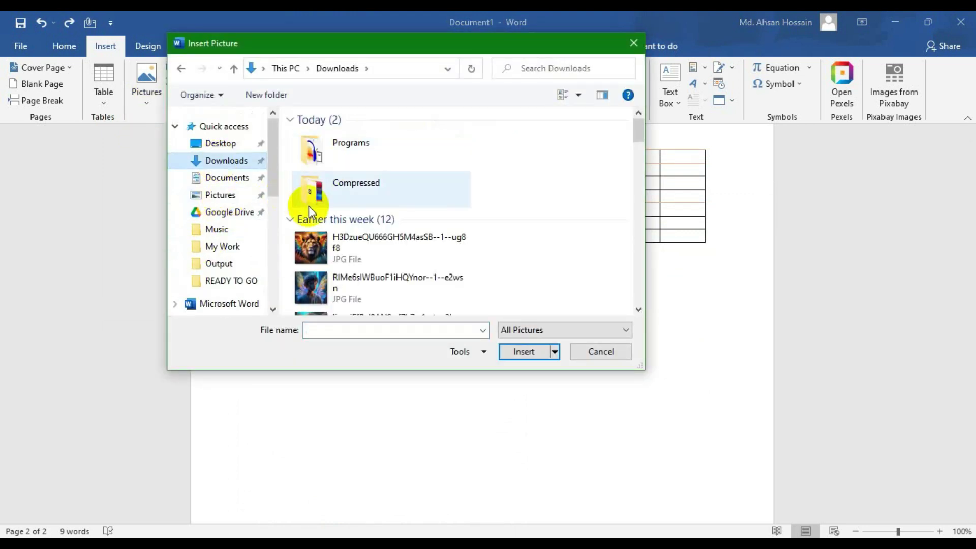
scroll(320, 214, down, 2)
double_click(312, 217)
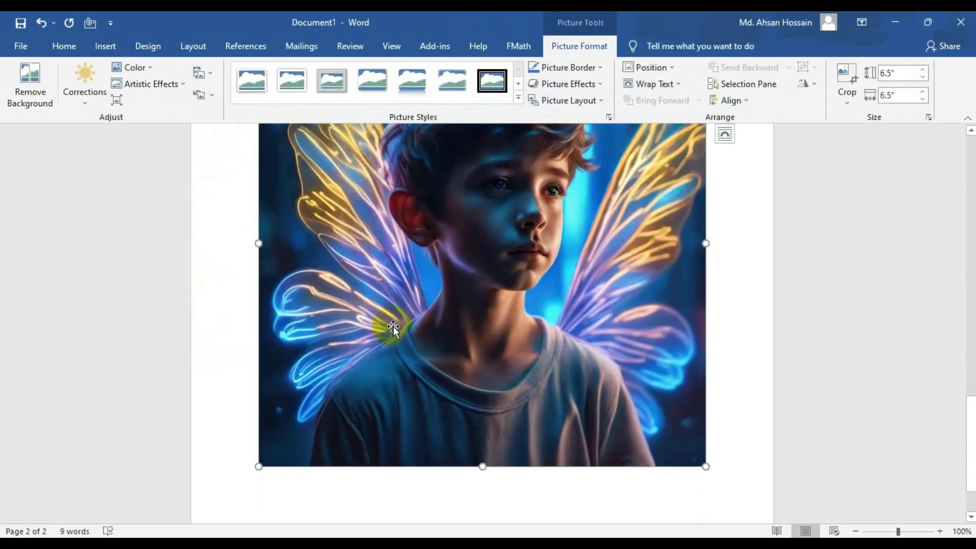
- Select the empty table above the picture and delete it
scroll(435, 291, up, 6)
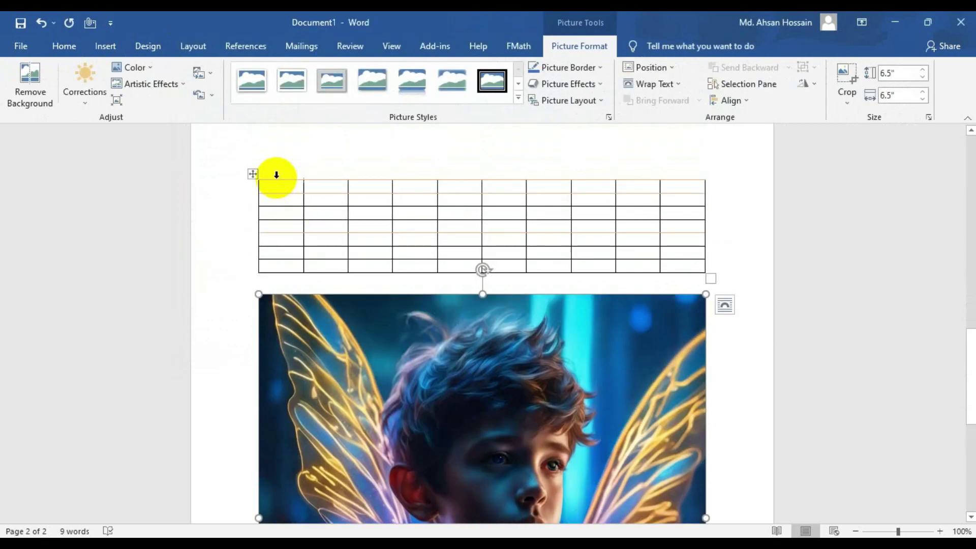
drag(277, 175, 732, 244)
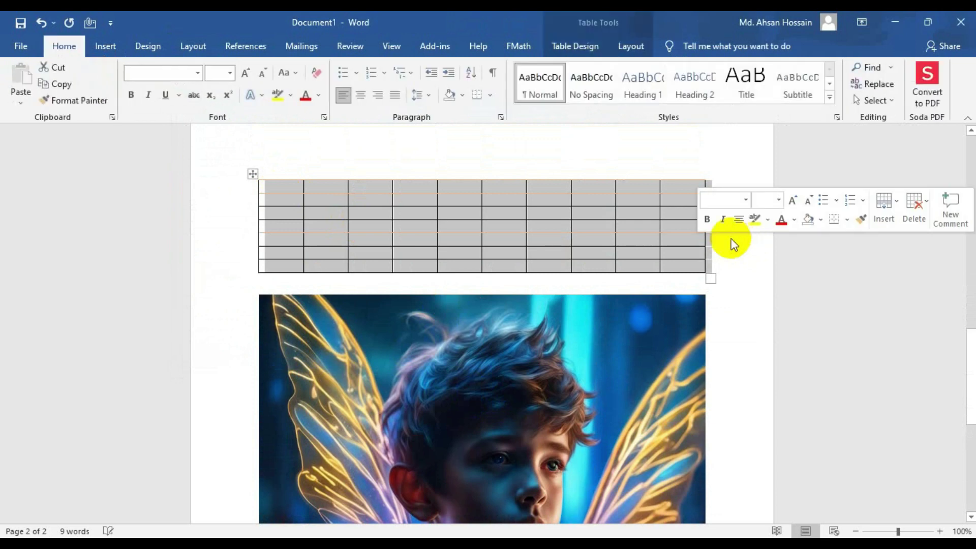
key(BackSpace)
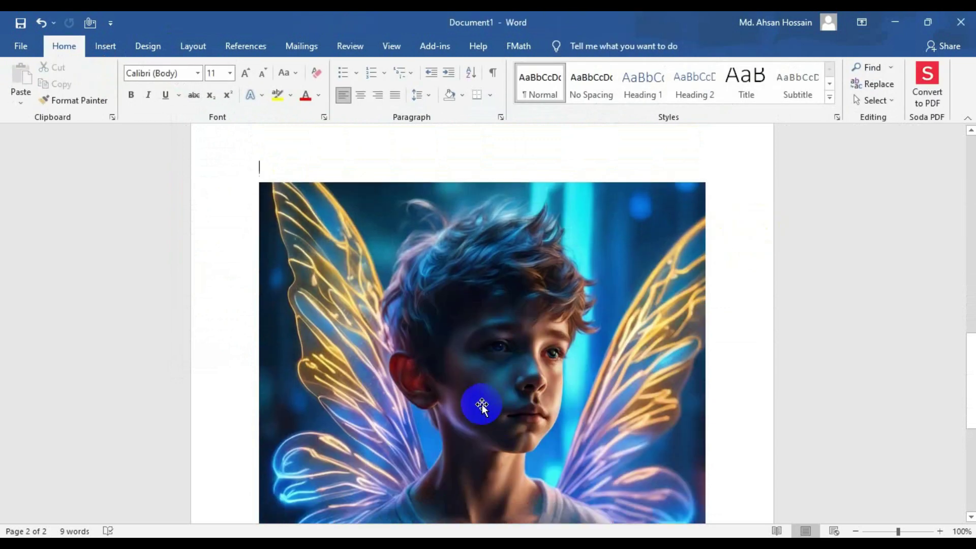
- Open the Pictures dropdown on the Insert tab
scroll(479, 403, down, 3)
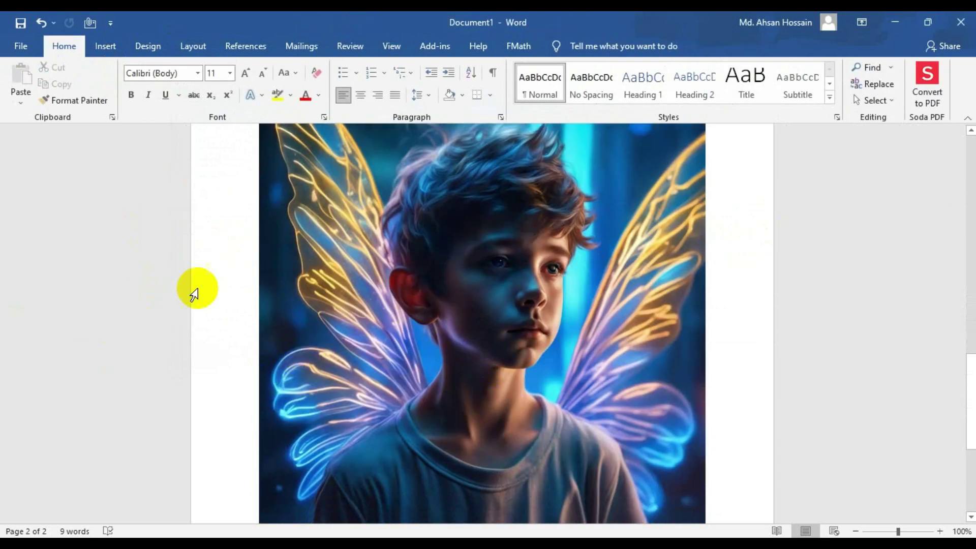
scroll(446, 318, down, 5)
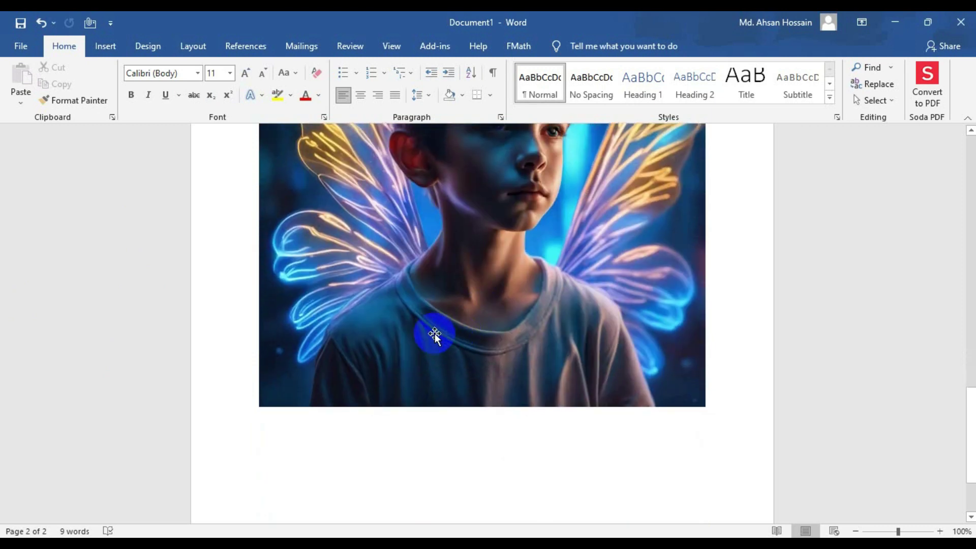
scroll(435, 333, up, 5)
scroll(432, 331, down, 2)
click(105, 46)
click(146, 83)
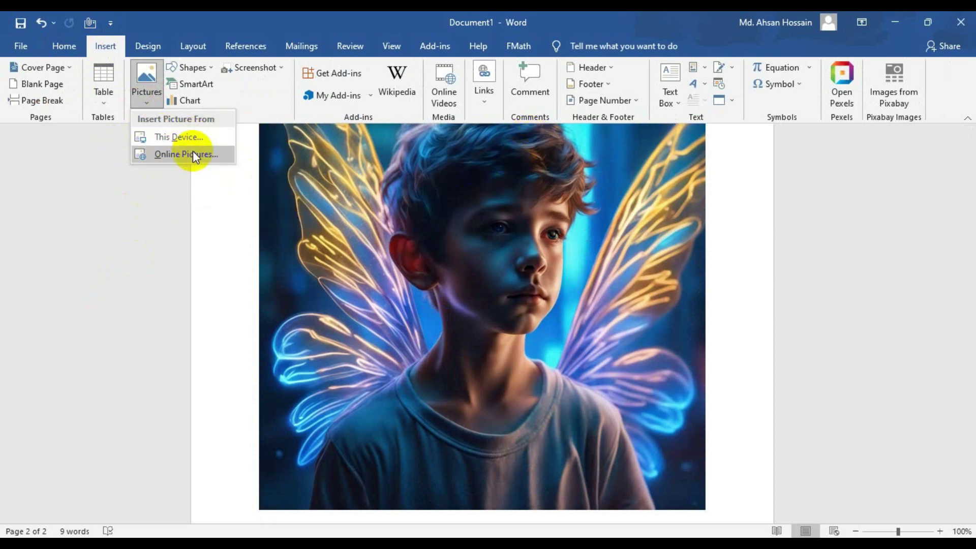
- Open Online Pictures and run a Bing image search for lion
click(194, 155)
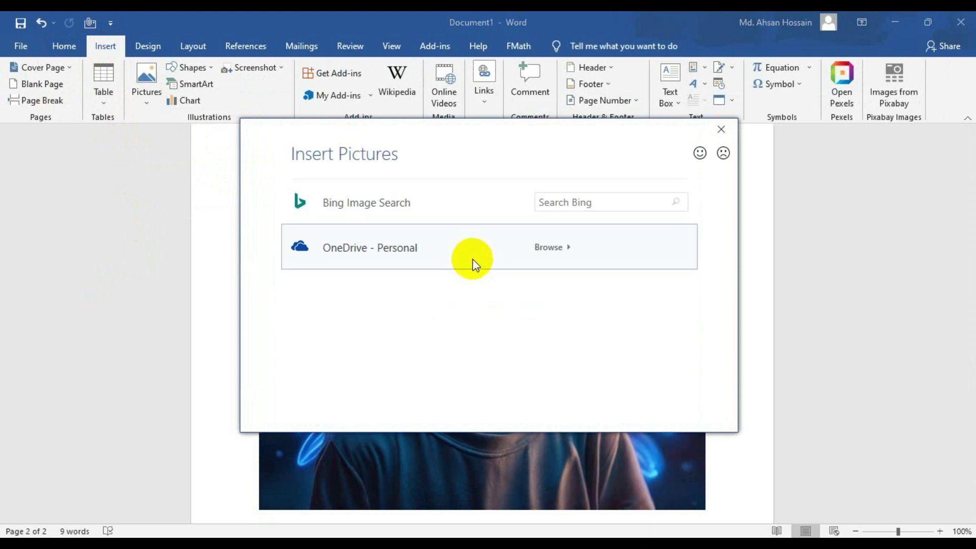
click(606, 203)
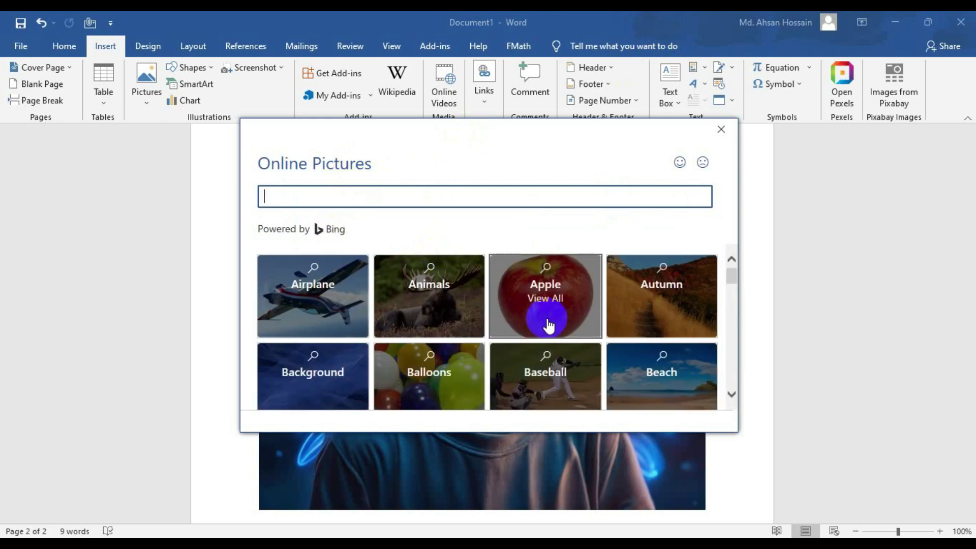
scroll(347, 326, down, 2)
scroll(347, 325, down, 8)
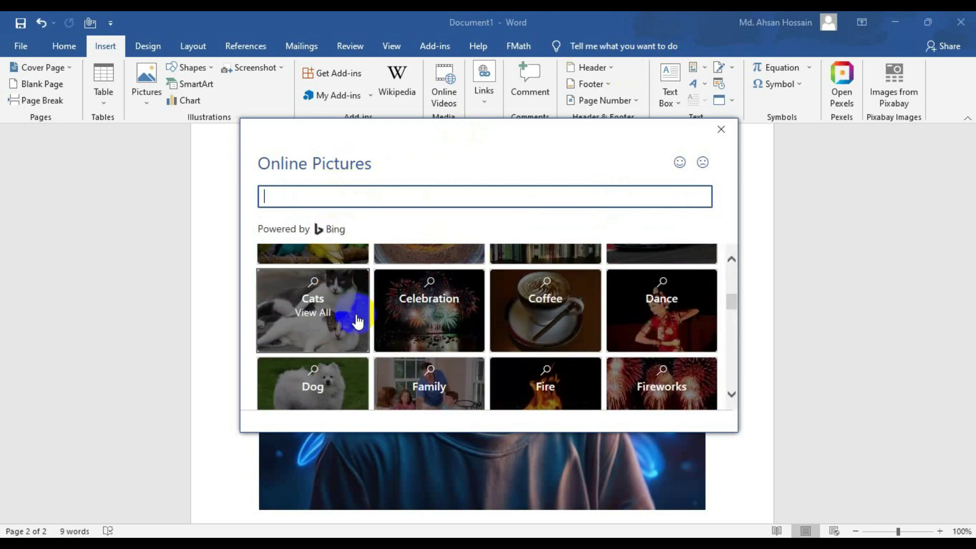
scroll(337, 272, down, 3)
click(334, 197)
text(c)
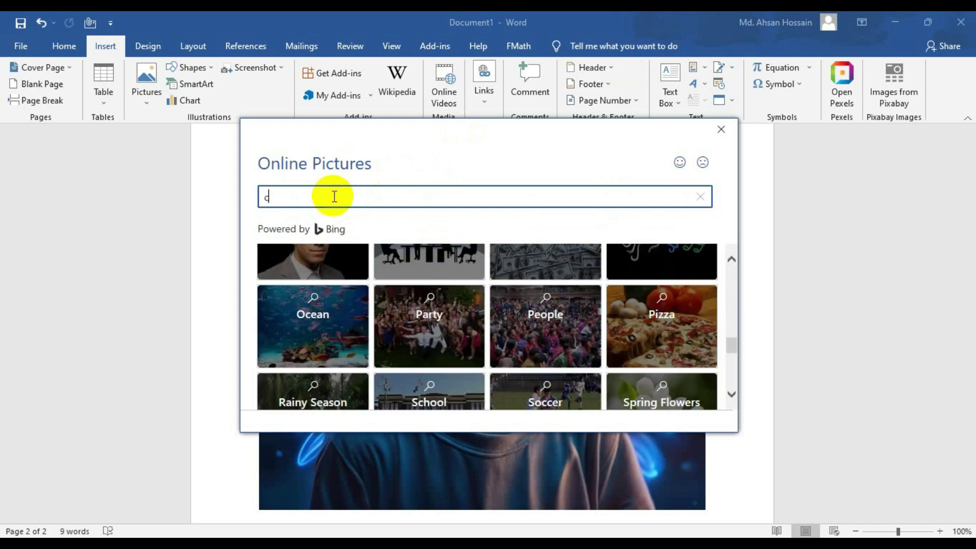
text(ion)
key(Return)
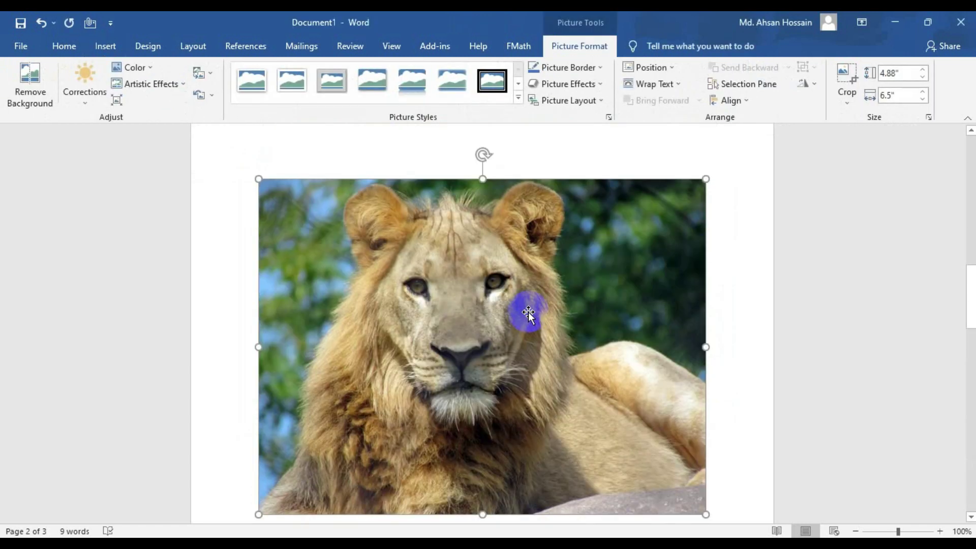
- Open the Shapes gallery from the Insert tab
scroll(481, 312, up, 3)
scroll(497, 344, down, 1)
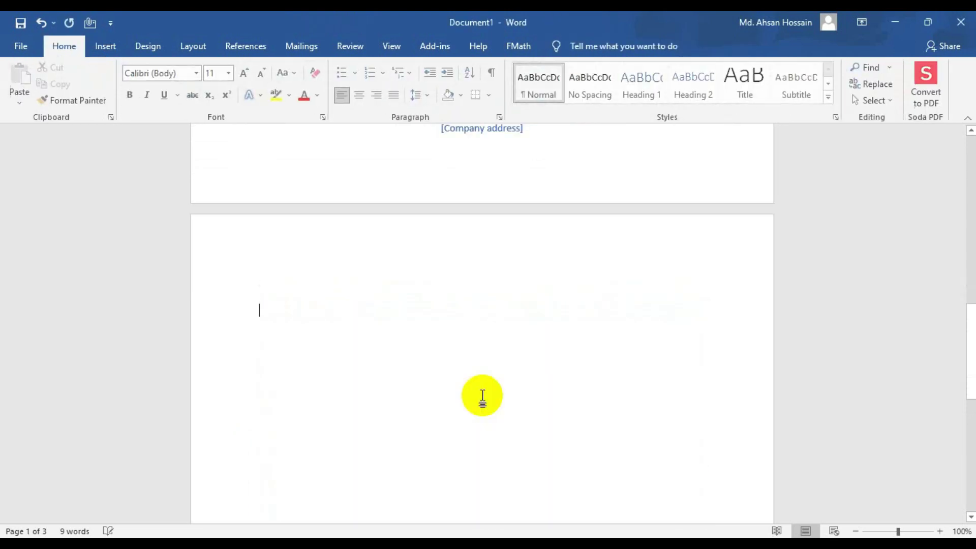
click(106, 46)
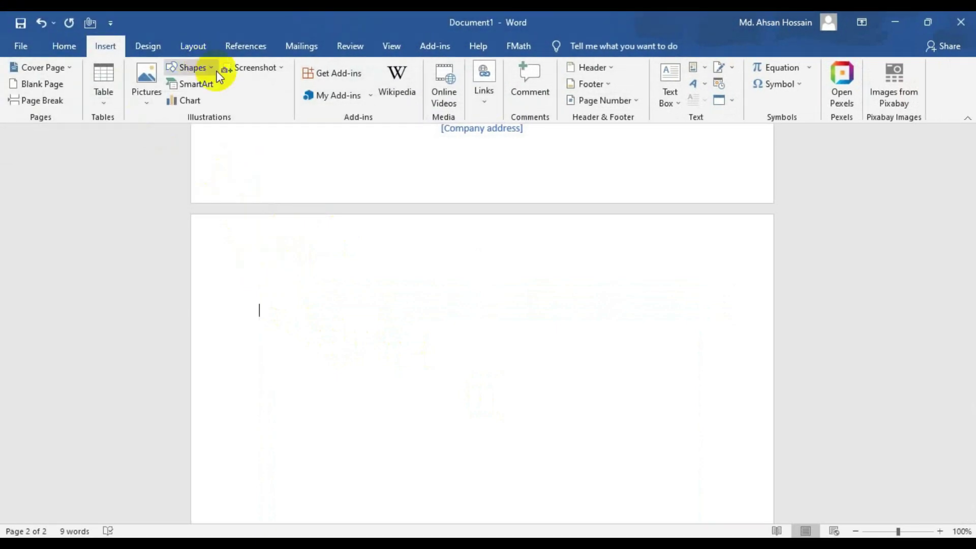
click(212, 69)
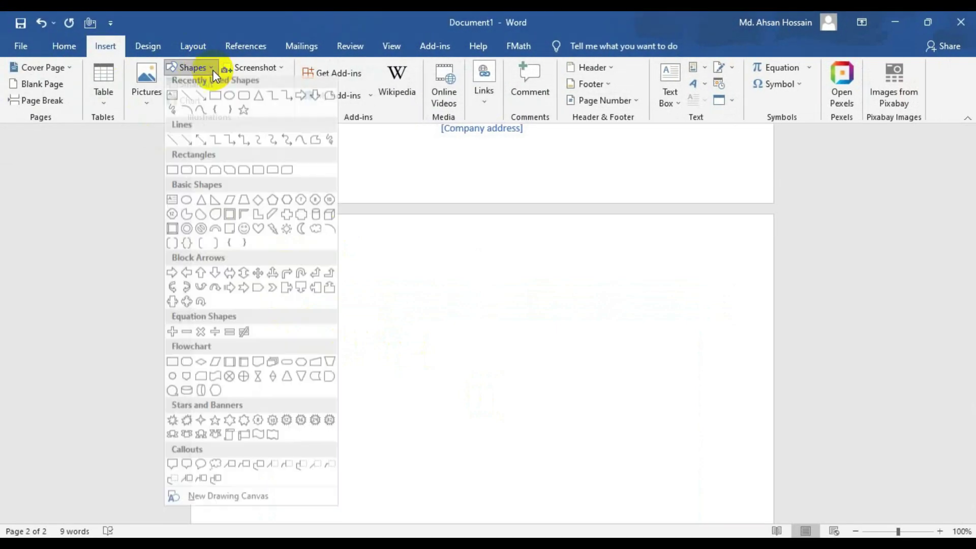
- Draw an empty 3.45" by 6.05" text box across the top of page 2 and select it
click(168, 101)
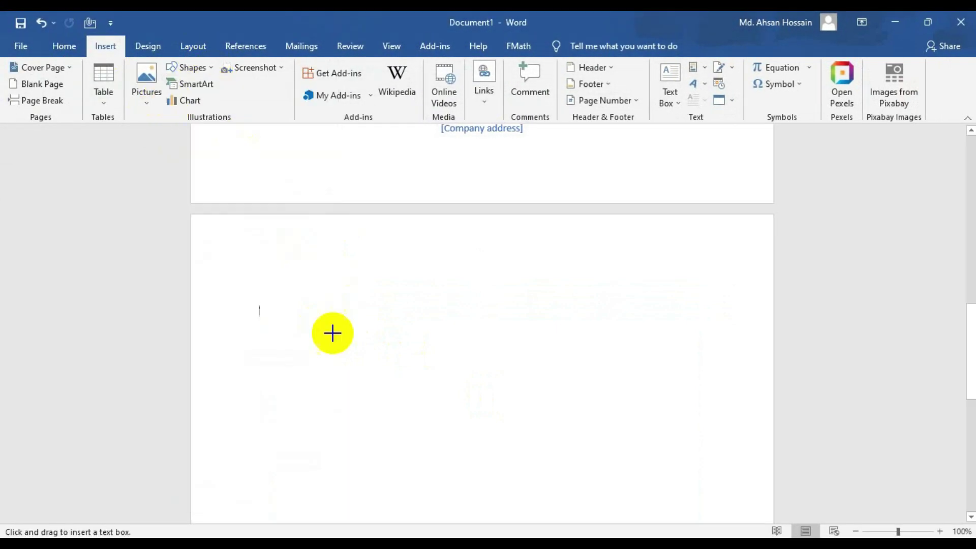
drag(266, 265, 683, 491)
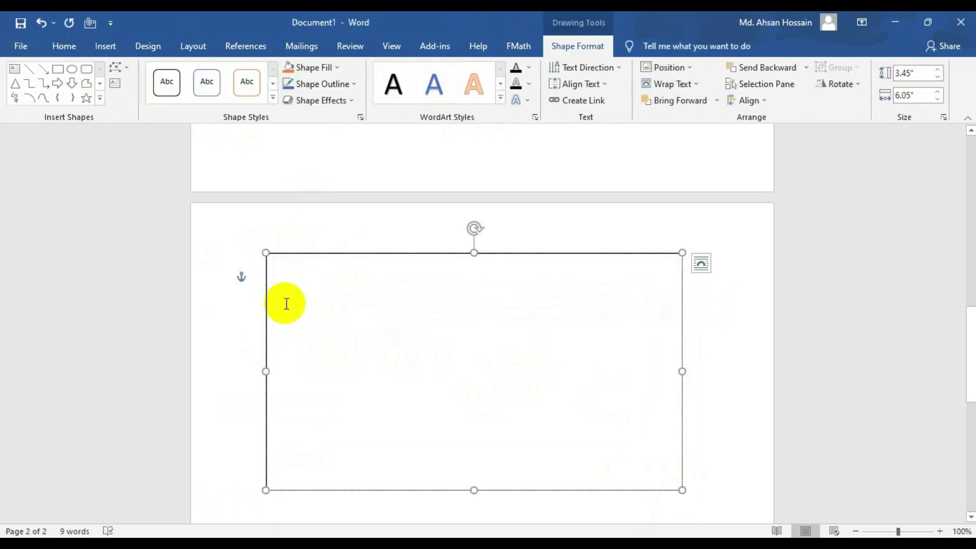
click(393, 256)
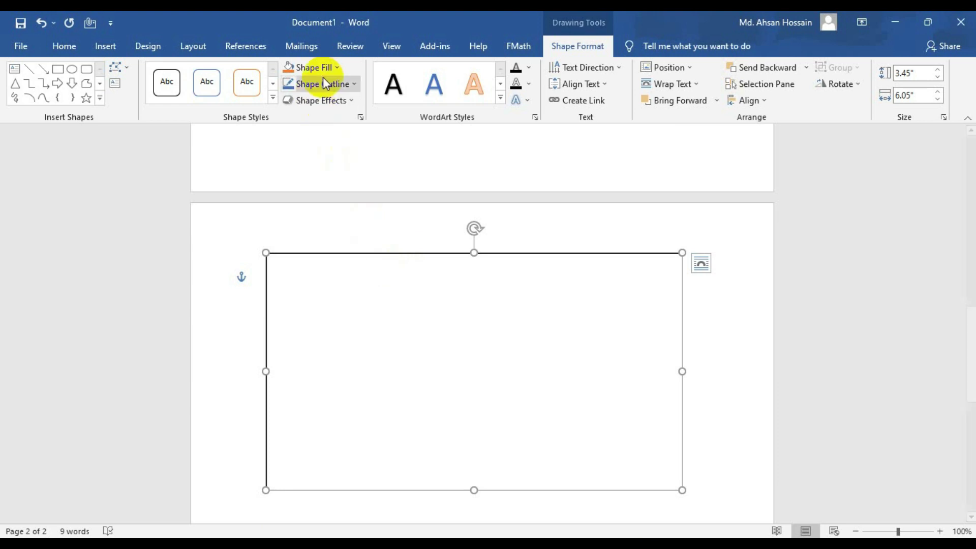
- Fill the text box with light gold
click(338, 68)
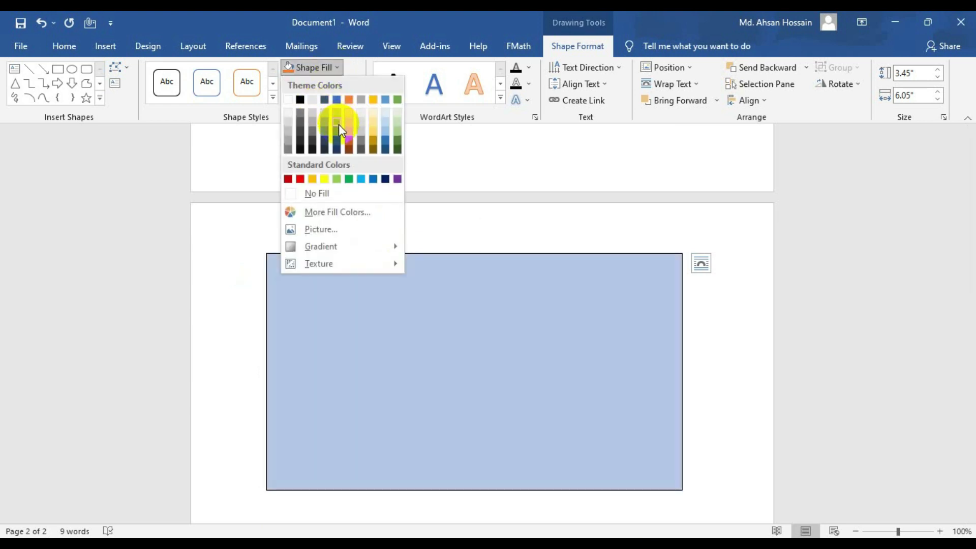
click(374, 129)
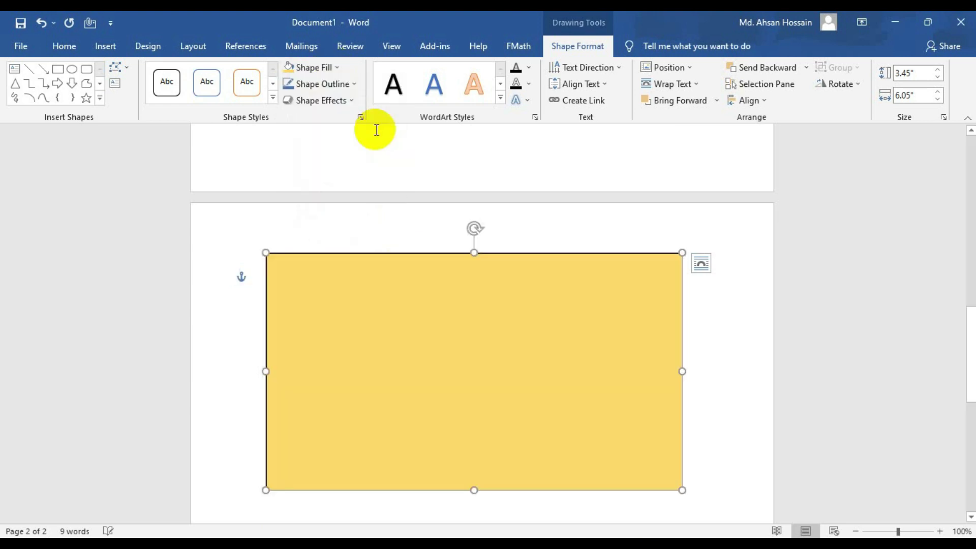
click(355, 84)
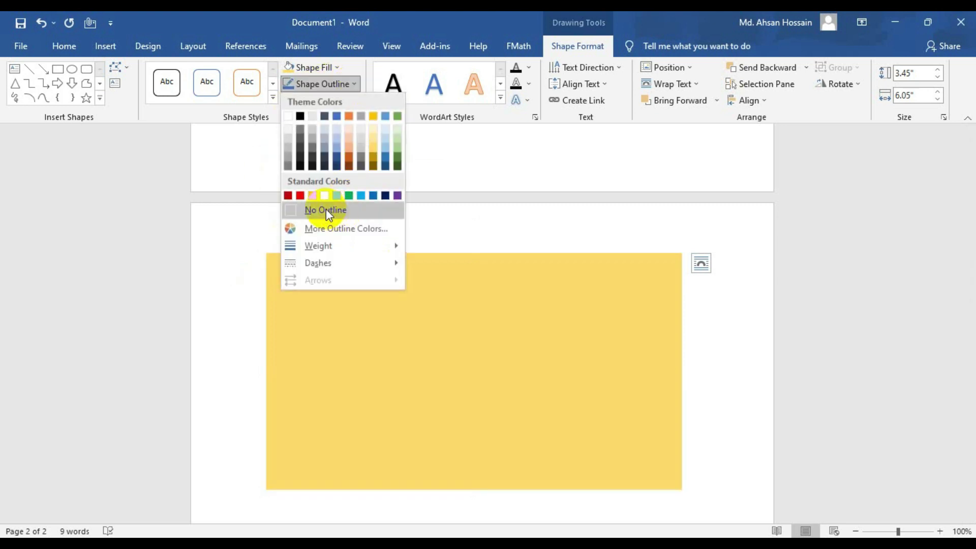
click(374, 164)
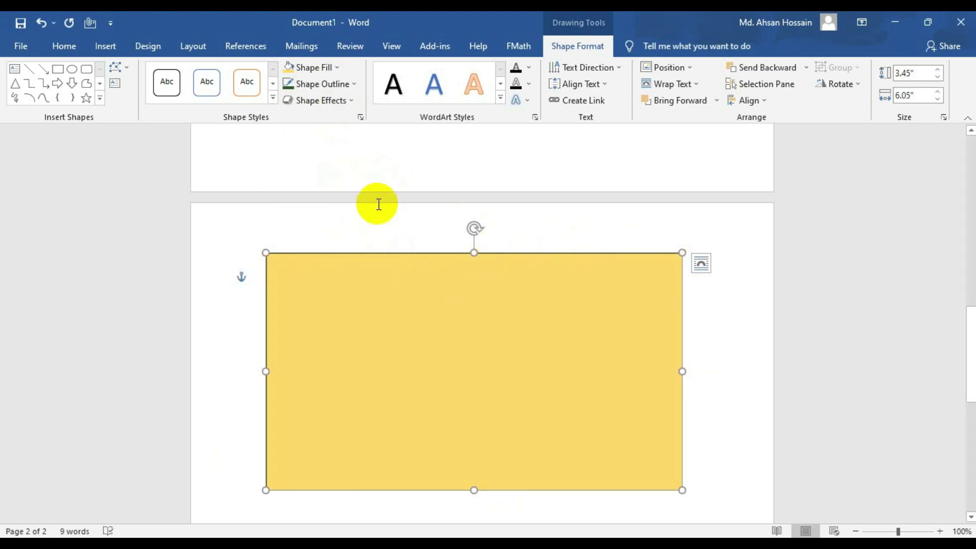
- Give the text box a custom dark brown #753505 outline
click(349, 86)
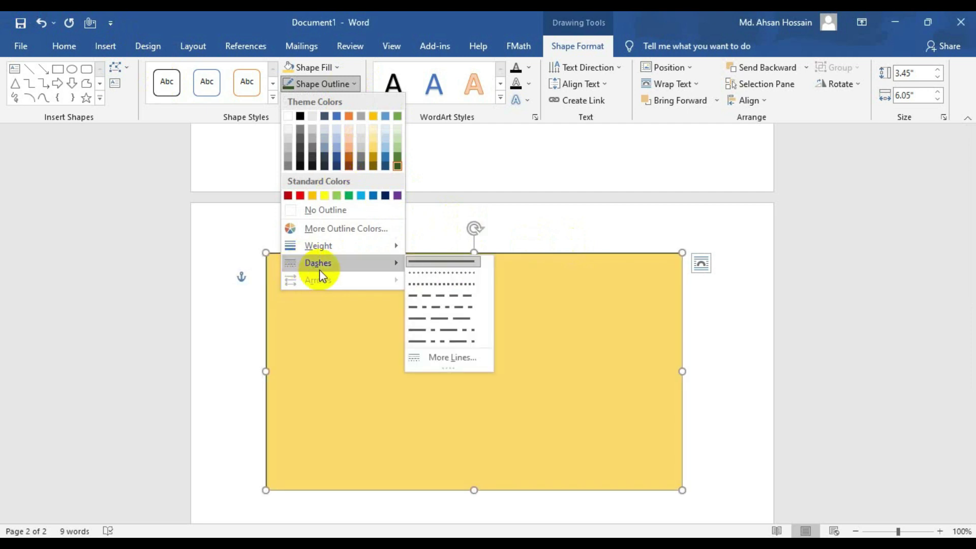
click(318, 229)
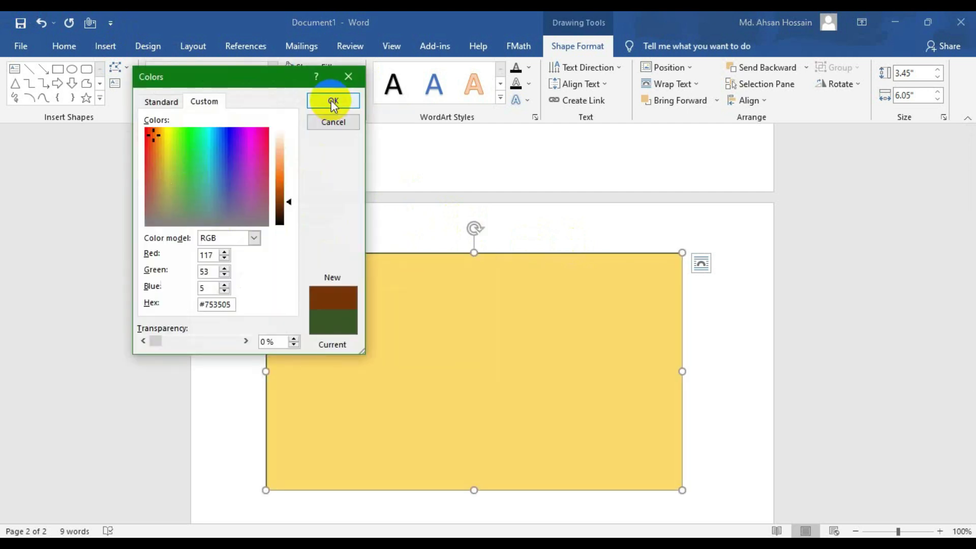
click(333, 103)
click(344, 101)
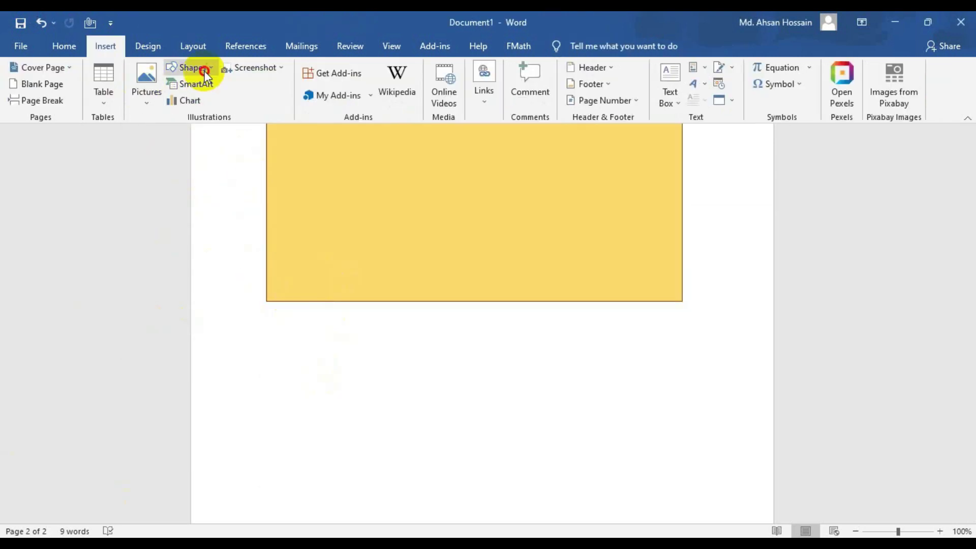
click(203, 68)
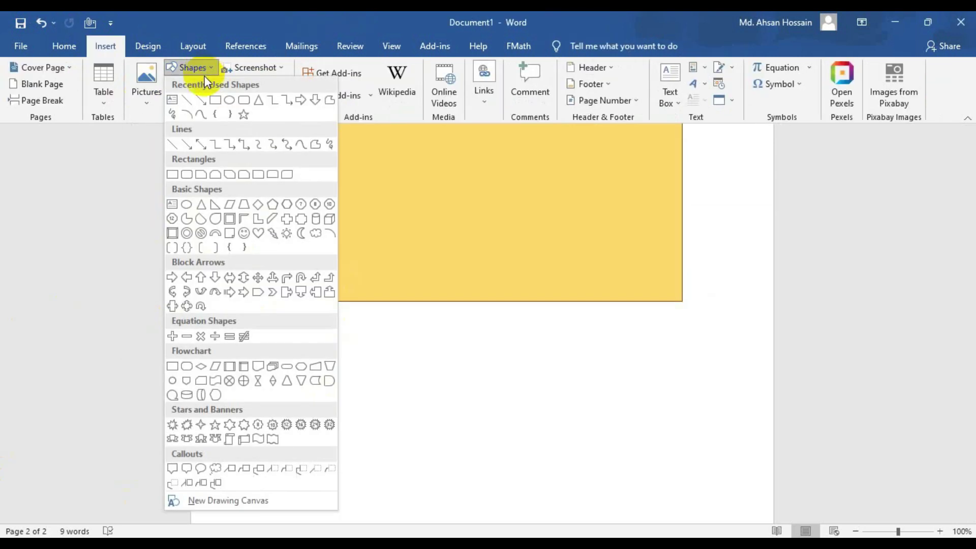
- Draw a blue rounded rectangle below the gold box, sized 2.37 by 2.13 inches
click(244, 100)
drag(310, 349, 439, 451)
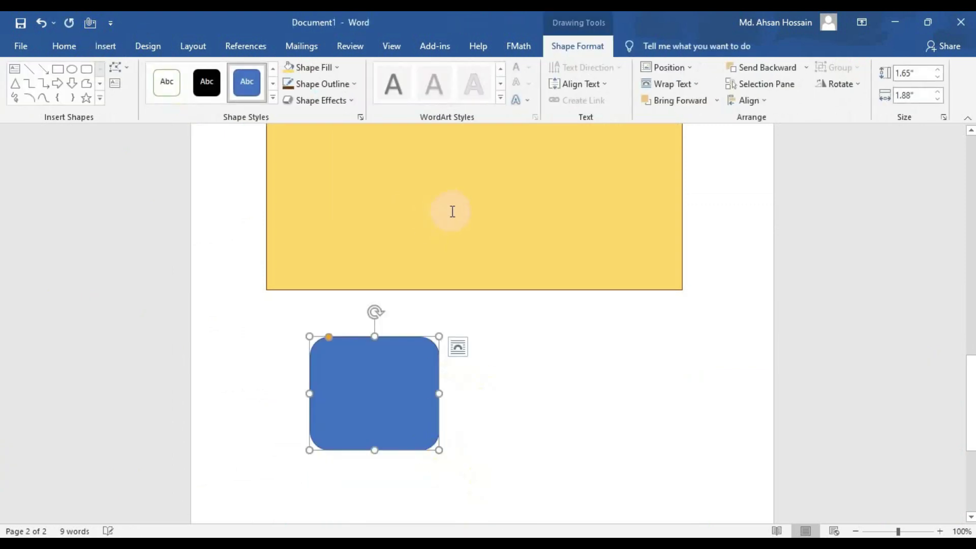
click(321, 100)
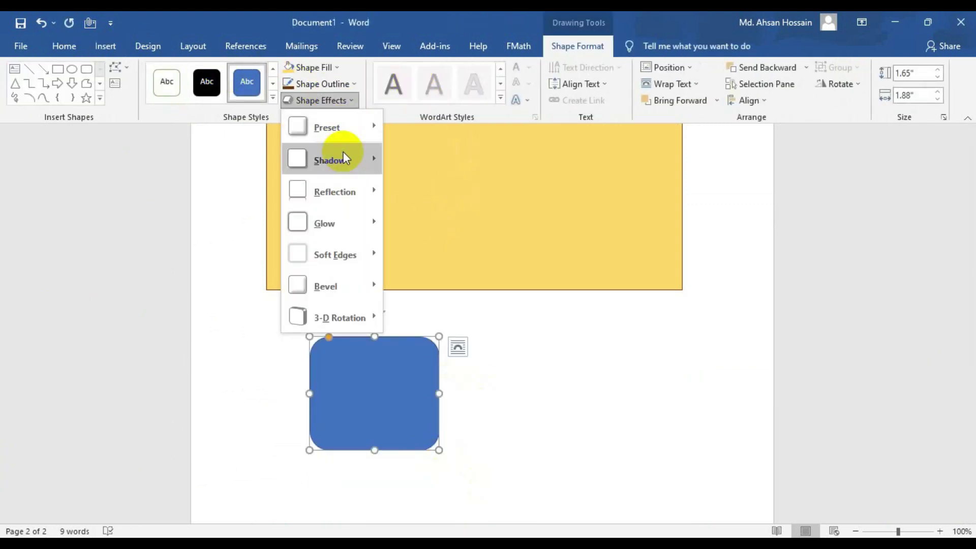
mouse_move(330, 128)
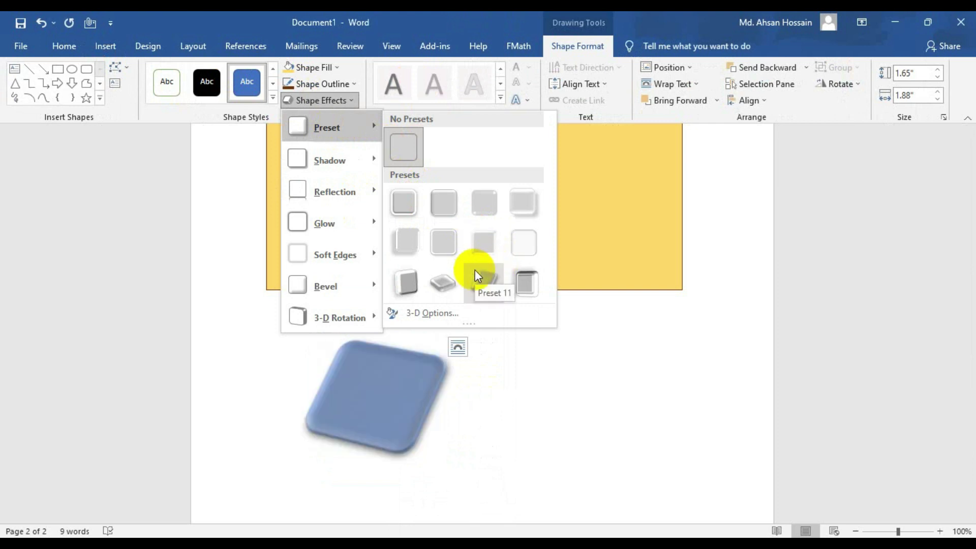
click(528, 284)
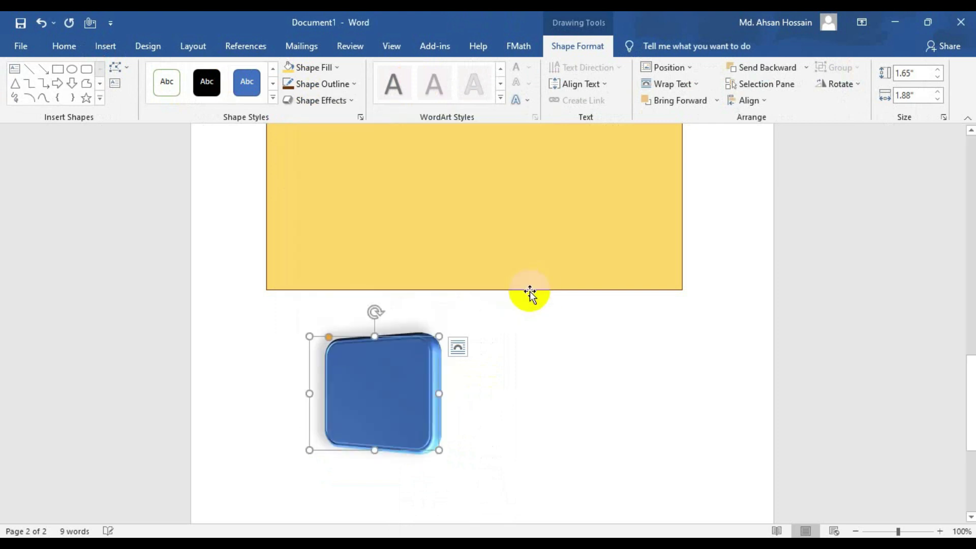
drag(398, 385, 495, 364)
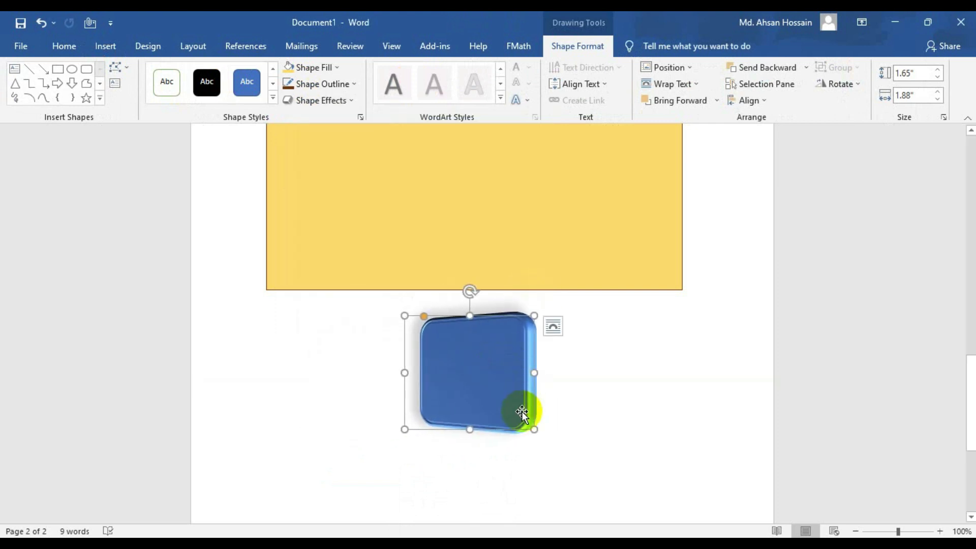
drag(523, 413, 316, 447)
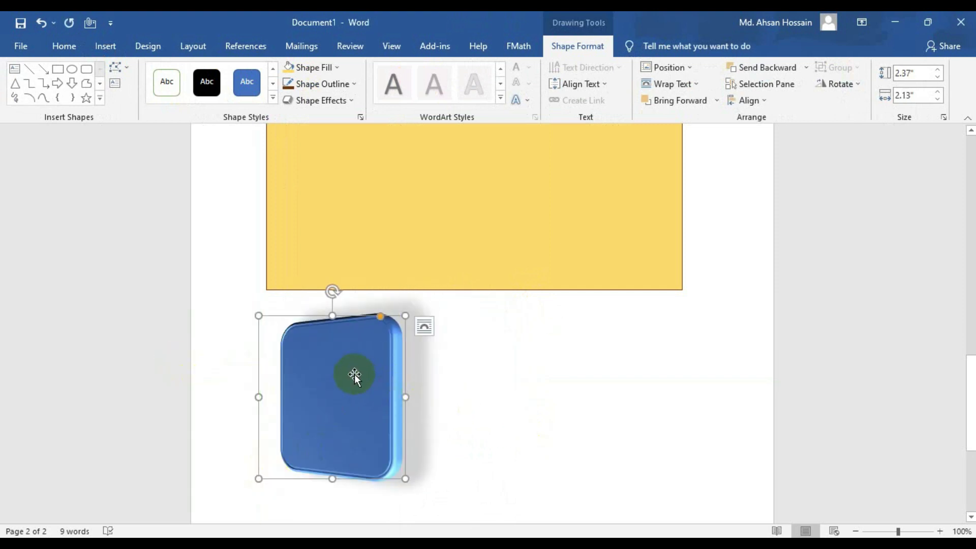
drag(354, 376, 430, 240)
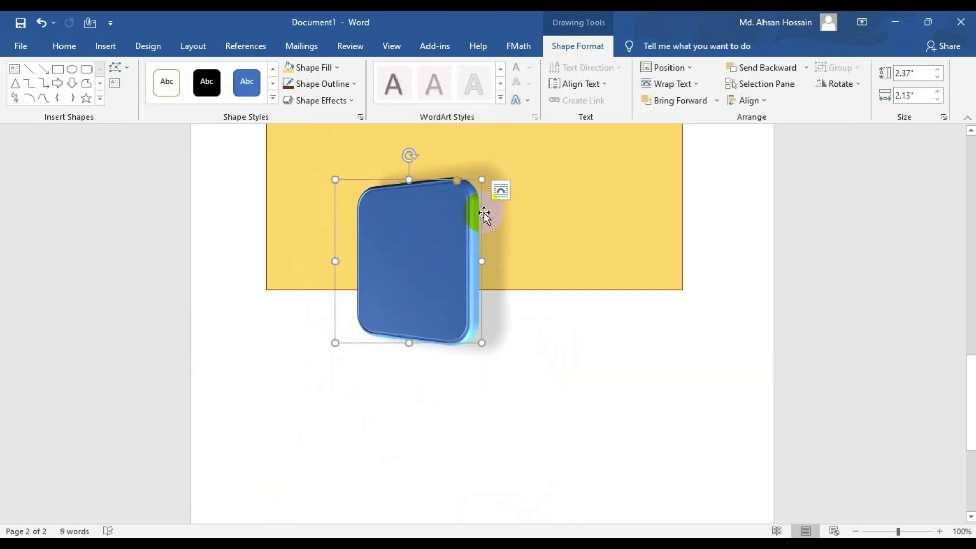
- Apply a tilted 3-D preset and a shadow to the blue rounded rectangle
click(353, 100)
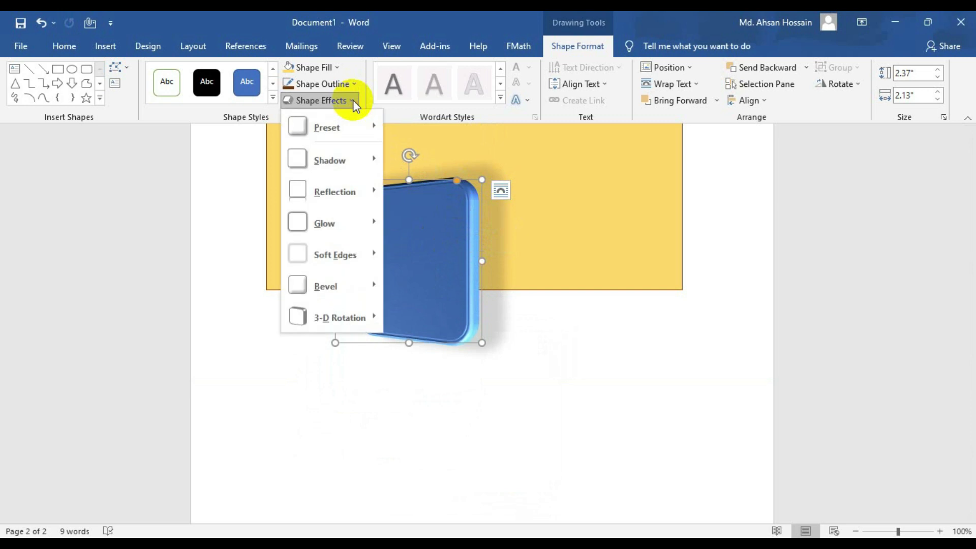
mouse_move(345, 124)
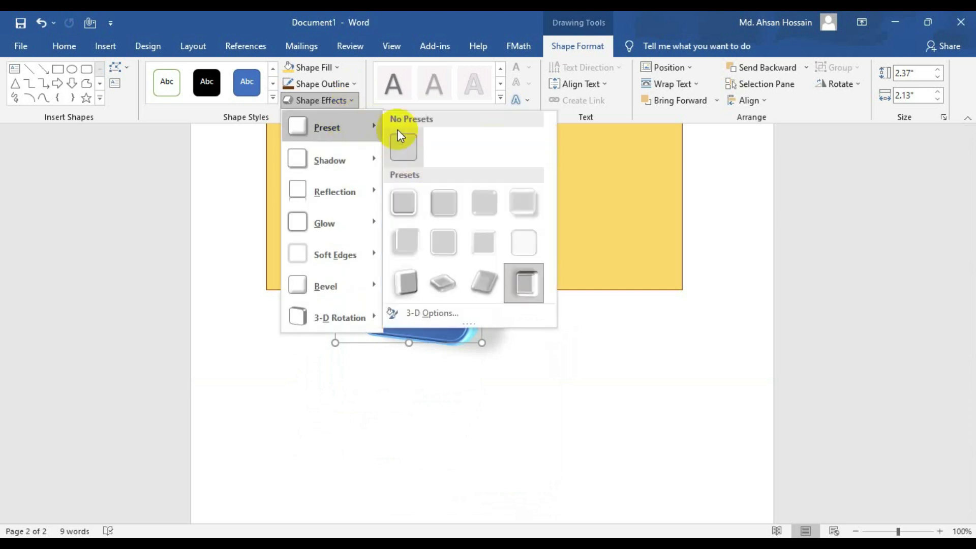
click(405, 242)
click(331, 104)
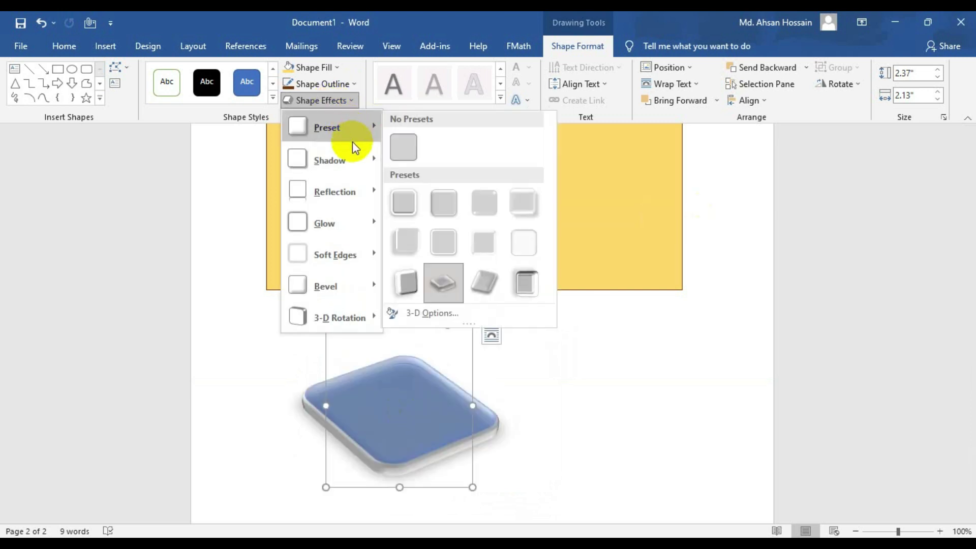
mouse_move(362, 163)
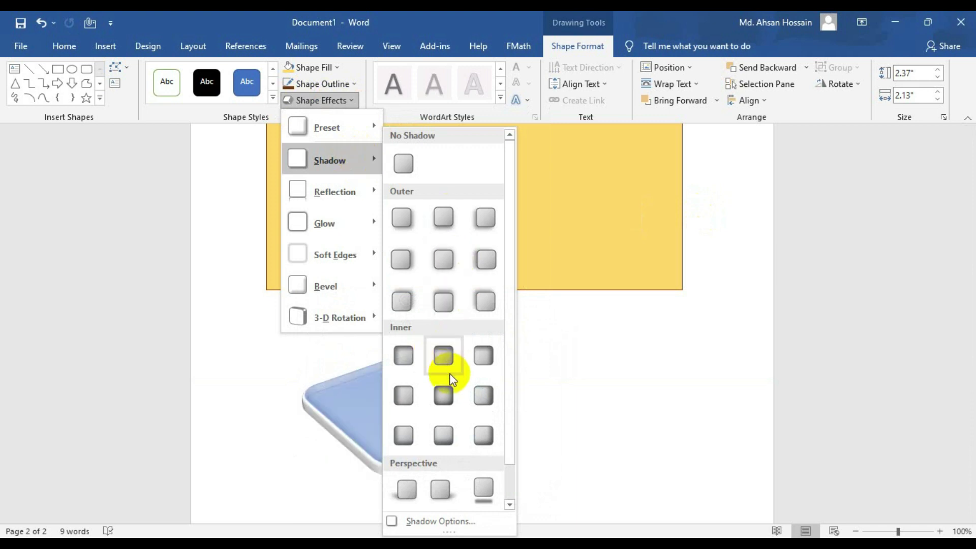
click(449, 390)
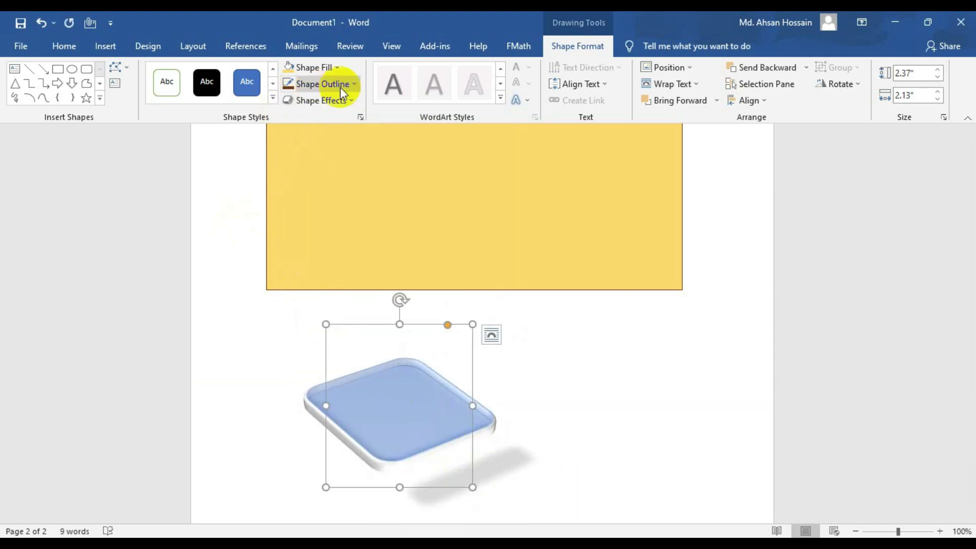
click(349, 99)
mouse_move(352, 223)
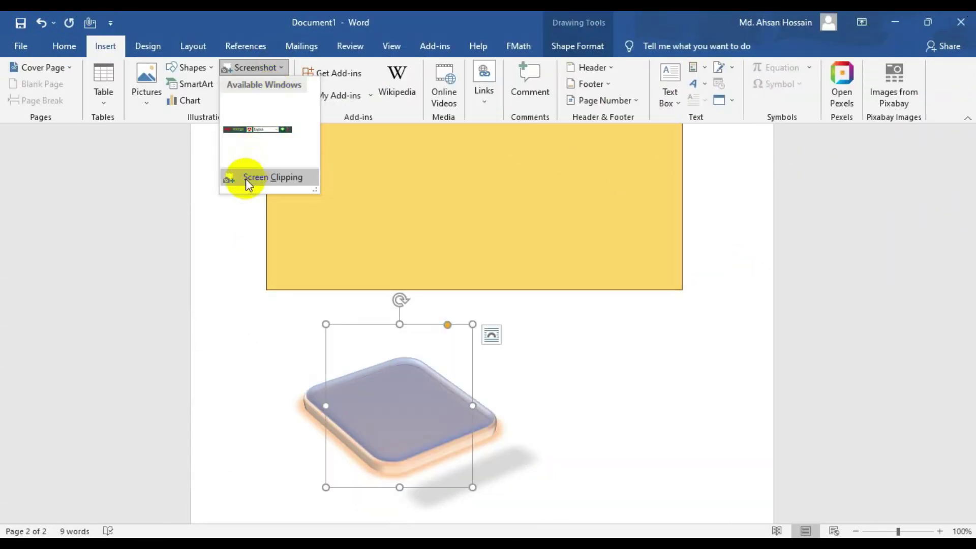
- Insert a screen clipping of the desktop and shrink it under the yellow block
click(242, 179)
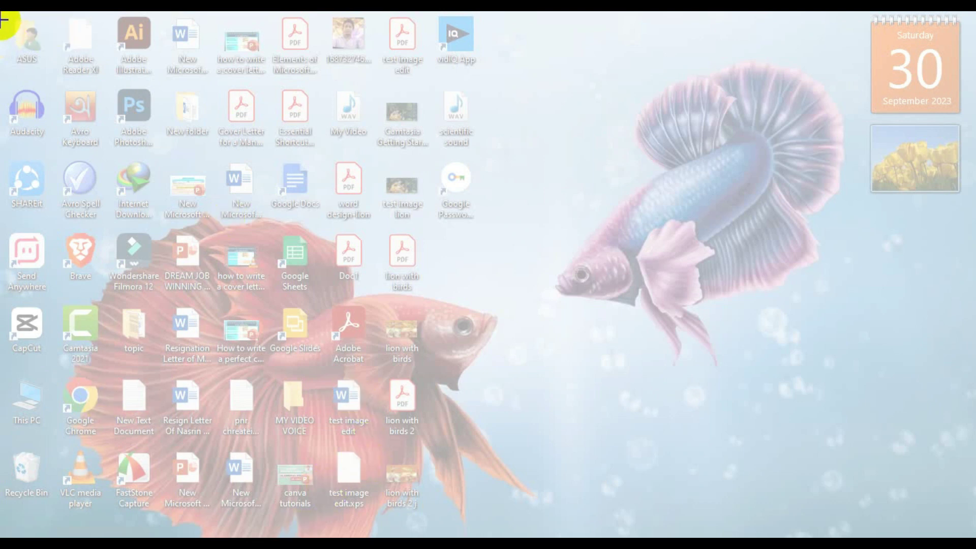
drag(2, 19, 375, 523)
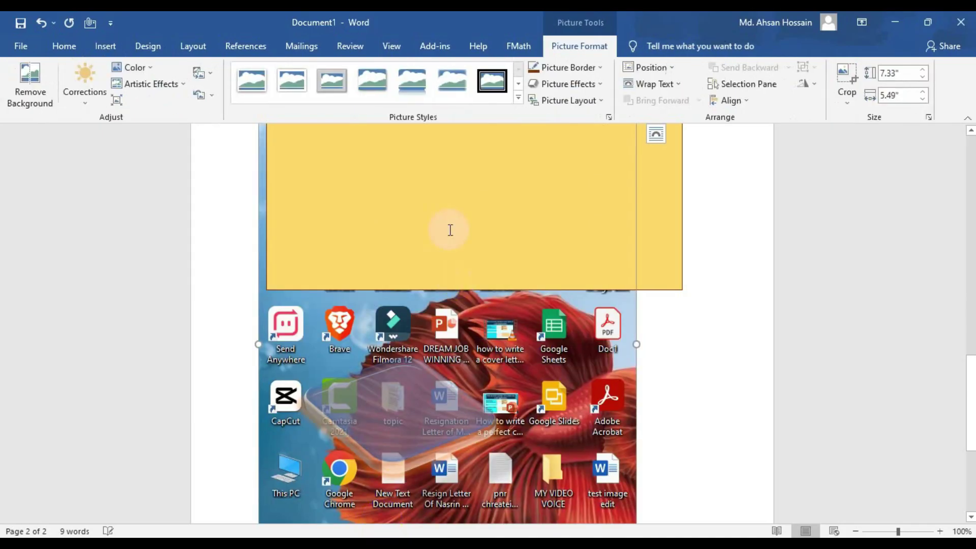
scroll(438, 198, down, 3)
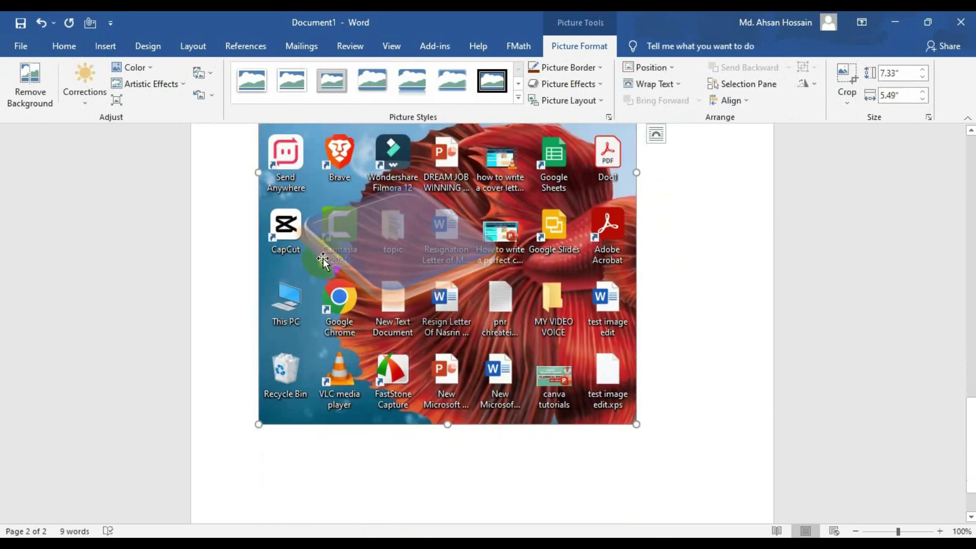
drag(323, 258, 339, 364)
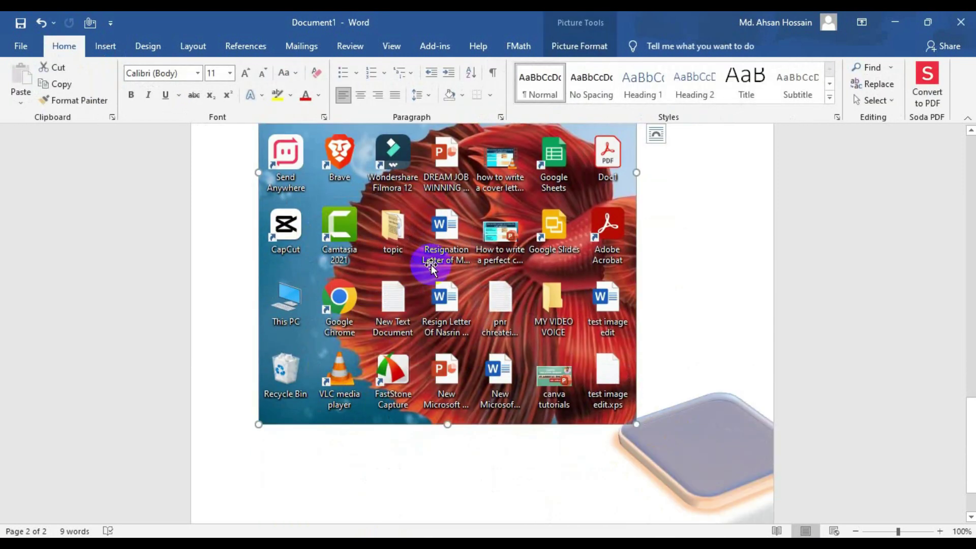
scroll(427, 270, up, 3)
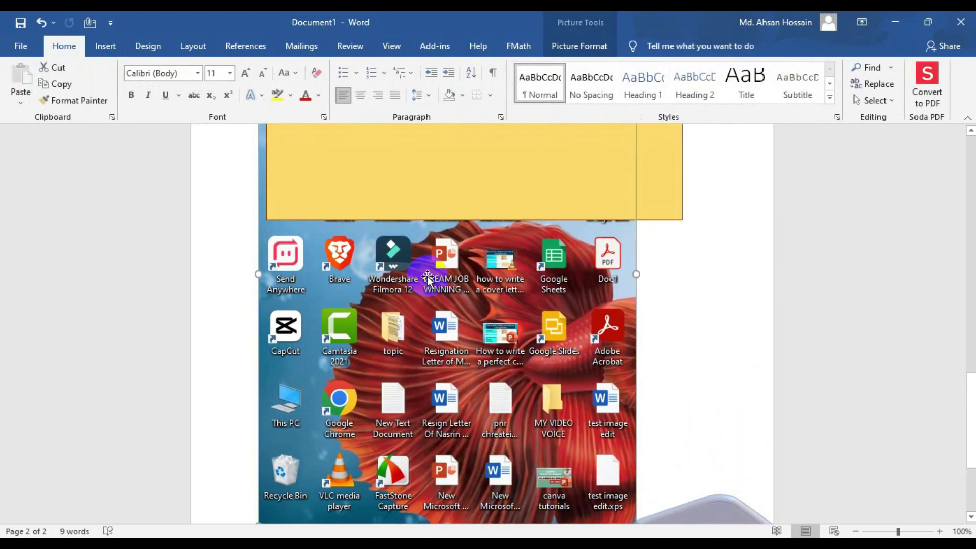
drag(422, 279, 455, 359)
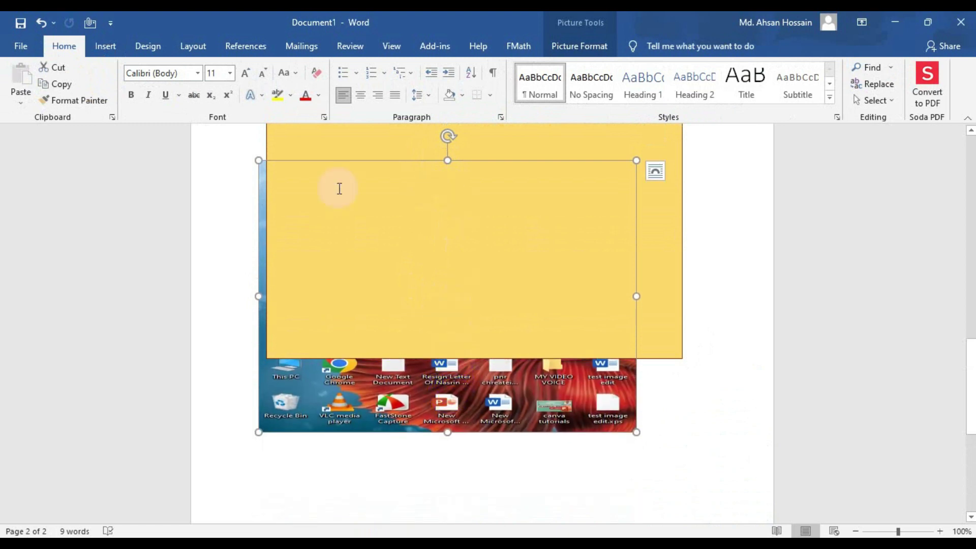
- Hyperlink the desktop screenshot to Everybody is a hero.docx from Documents
click(109, 45)
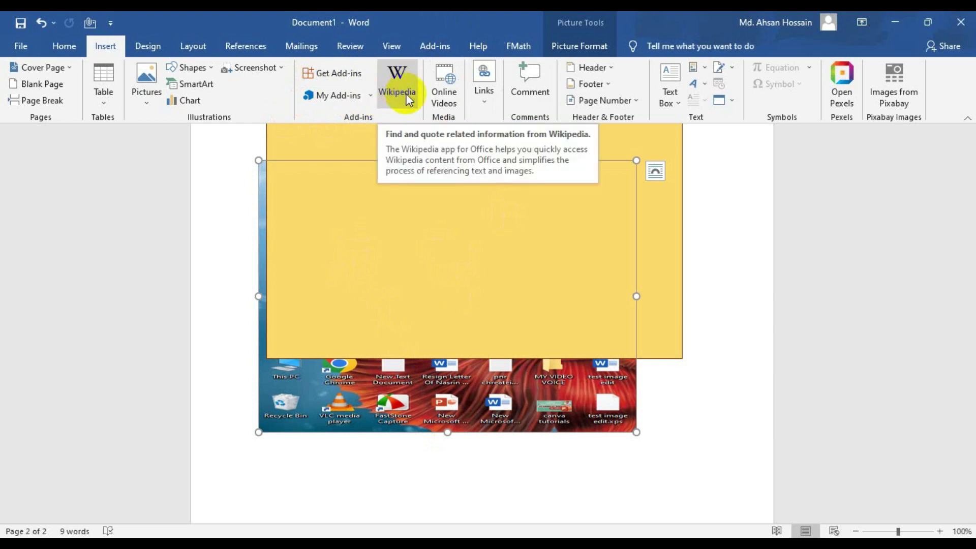
click(444, 101)
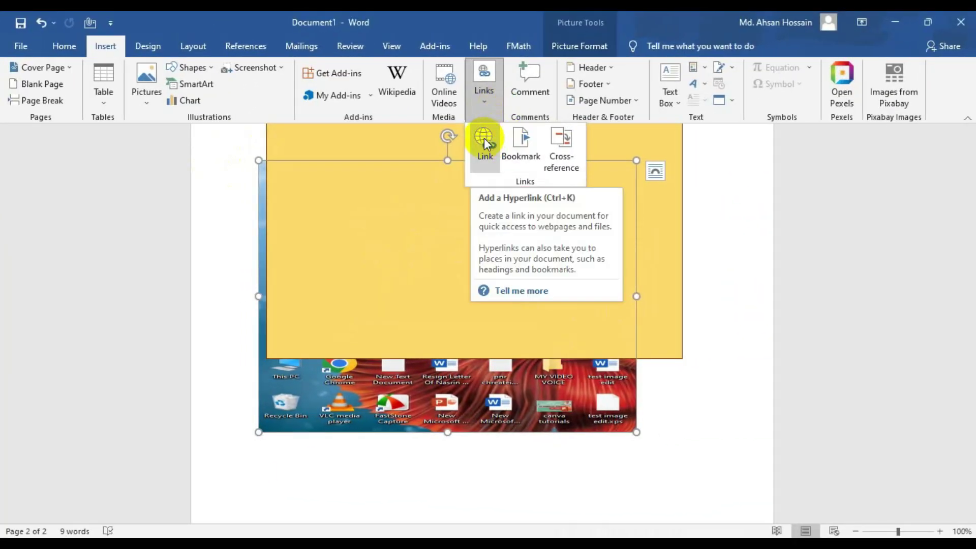
click(485, 140)
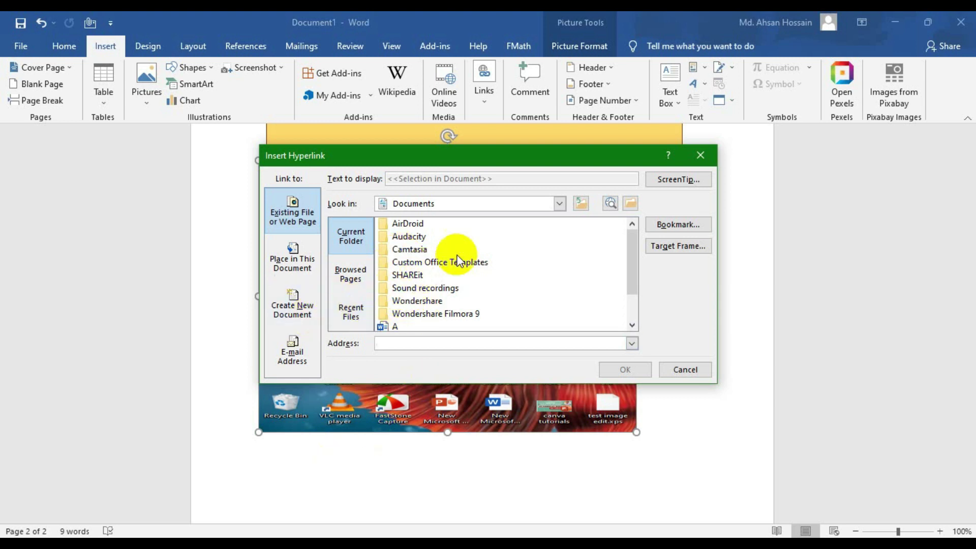
scroll(453, 289, down, 1)
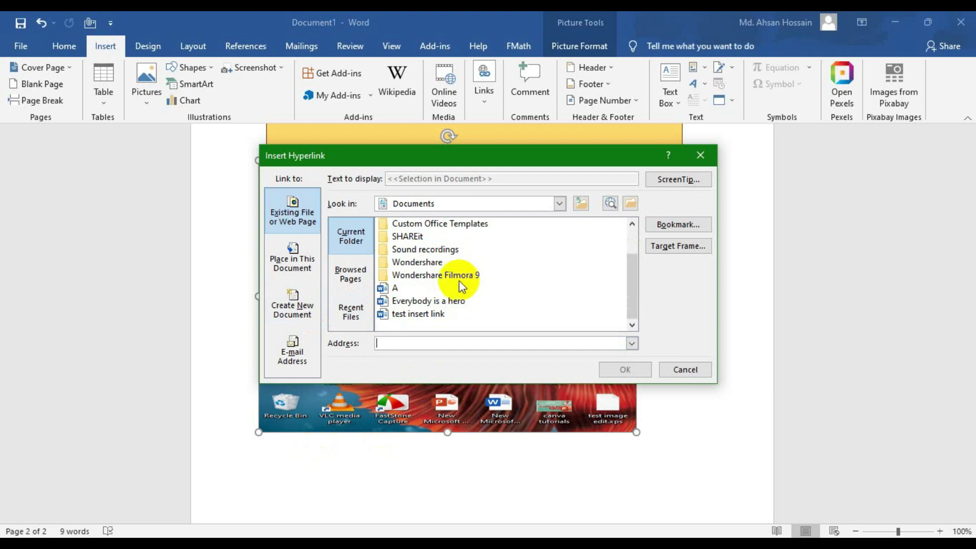
click(420, 180)
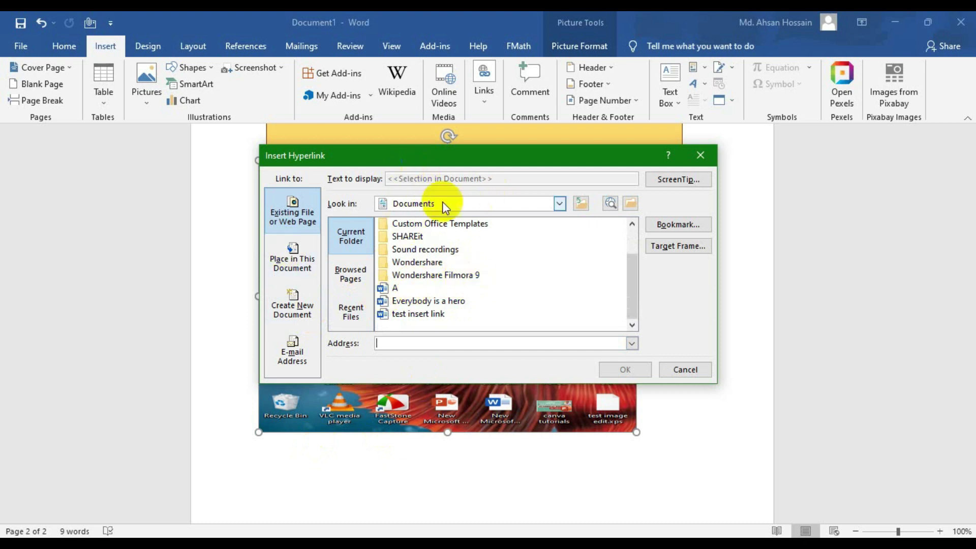
click(416, 300)
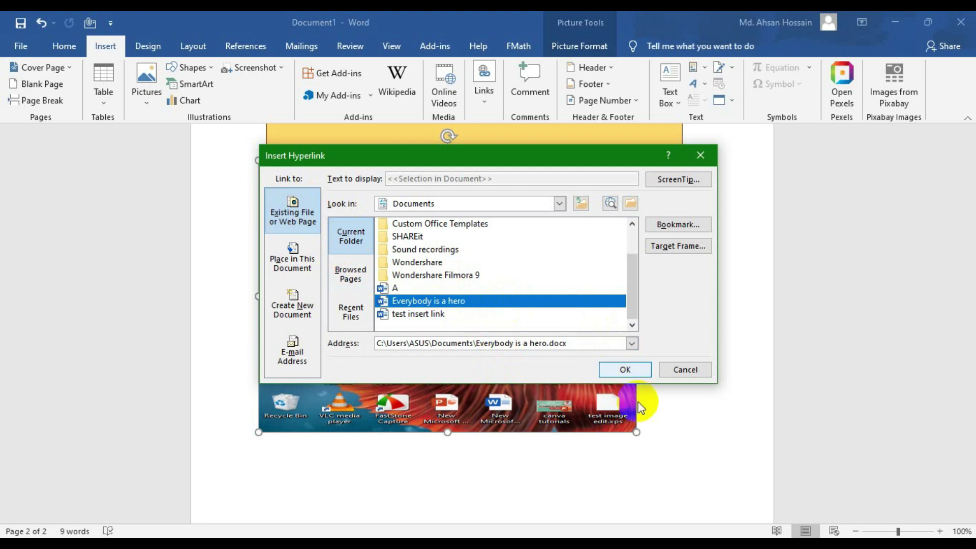
click(626, 371)
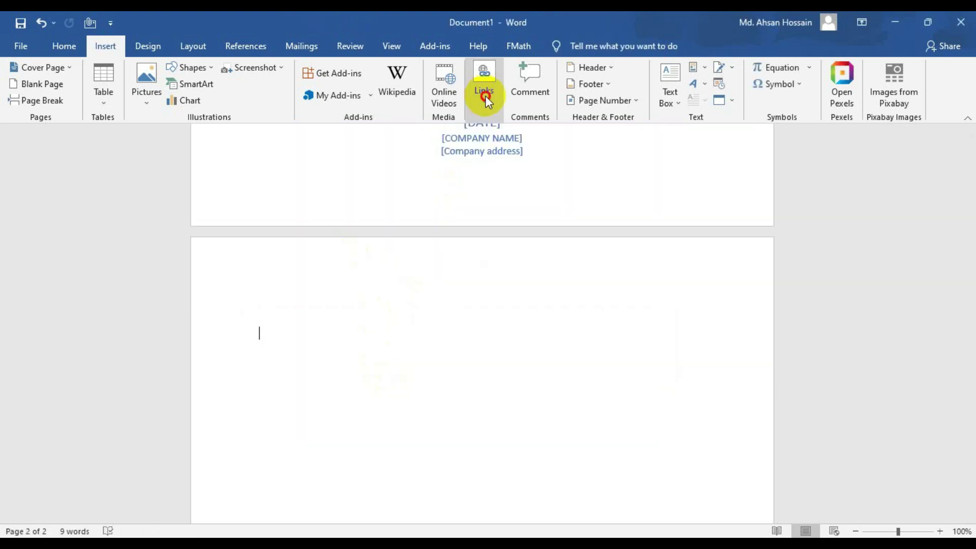
click(486, 100)
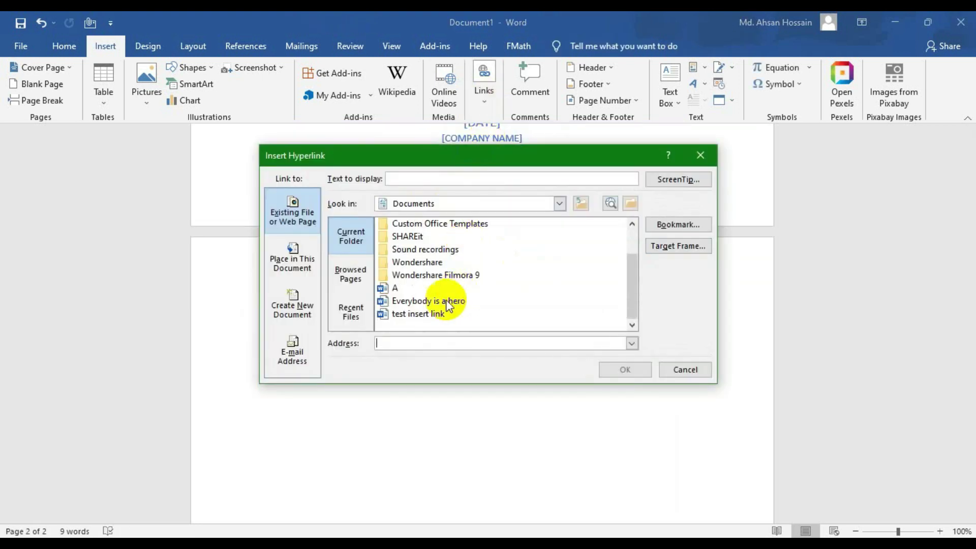
- Insert a text hyperlink to Everybody is a hero.docx on page 2
click(444, 301)
click(298, 252)
click(292, 211)
click(625, 370)
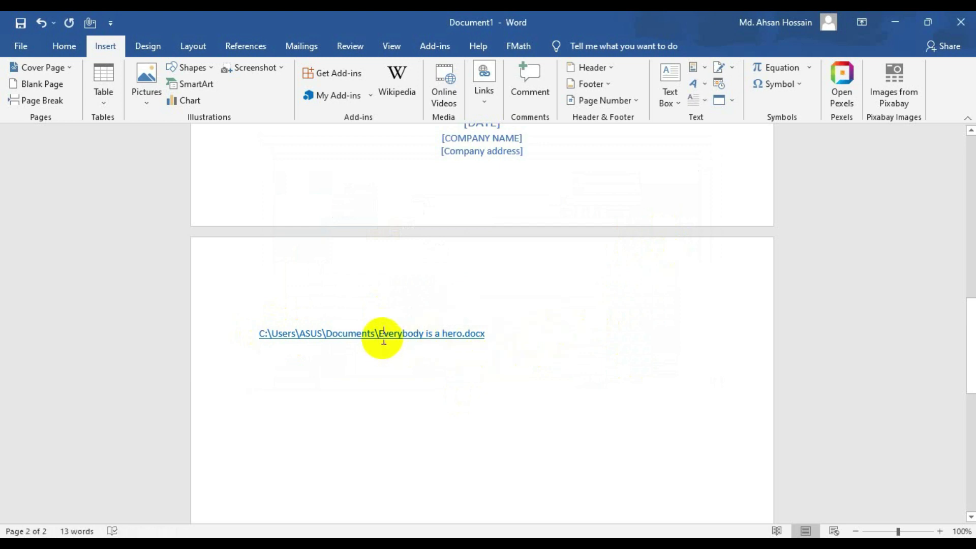
scroll(376, 335, up, 5)
scroll(384, 305, down, 4)
scroll(402, 305, down, 4)
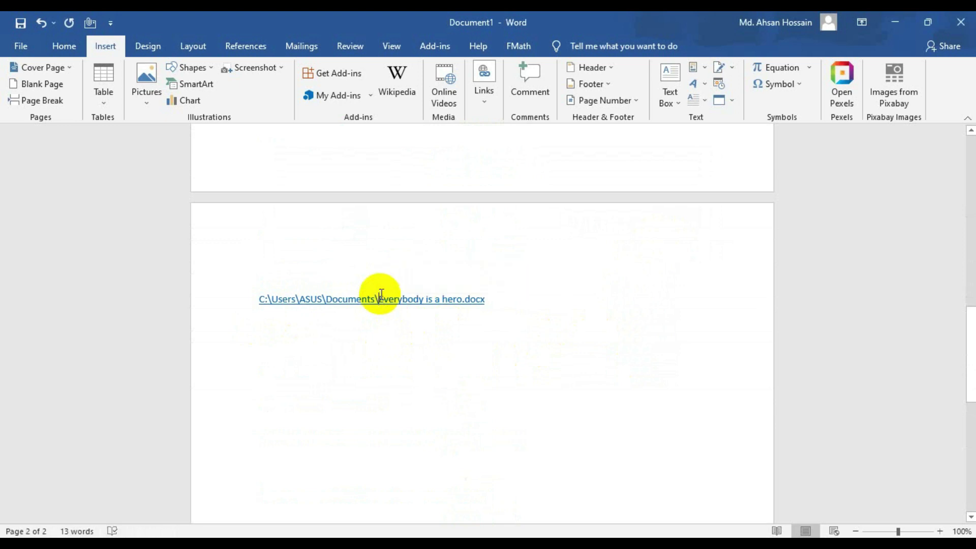
- On the line below the link, view the E-mail Address link option, then cancel
triple_click(407, 295)
click(473, 331)
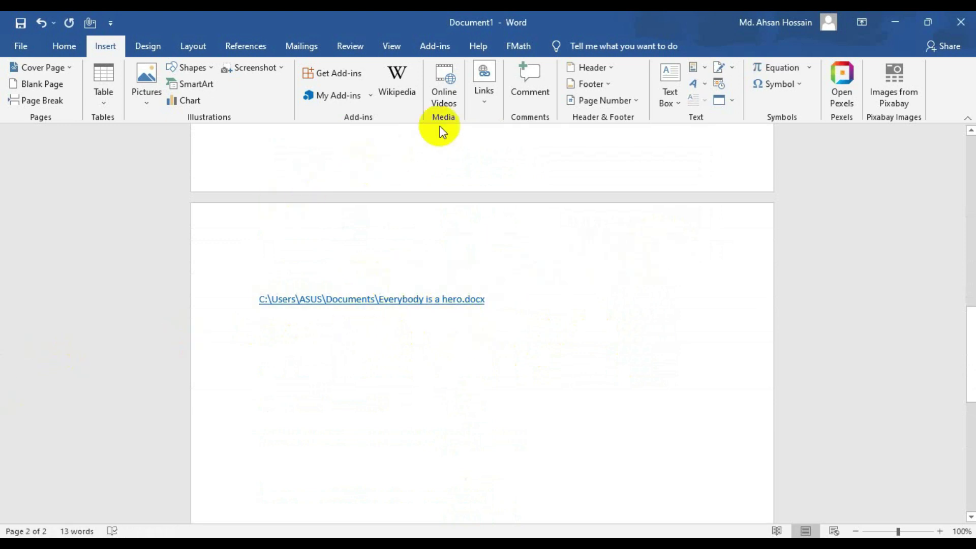
click(486, 96)
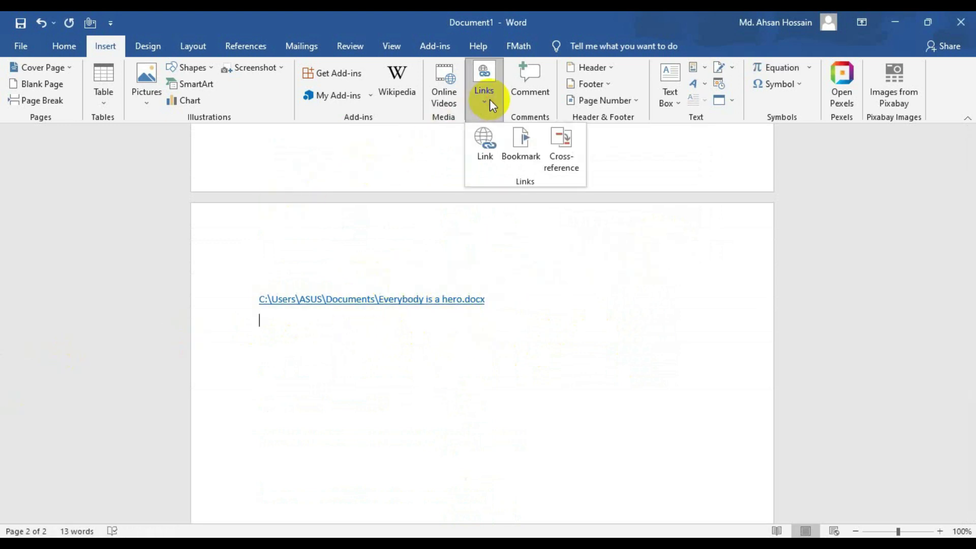
click(487, 139)
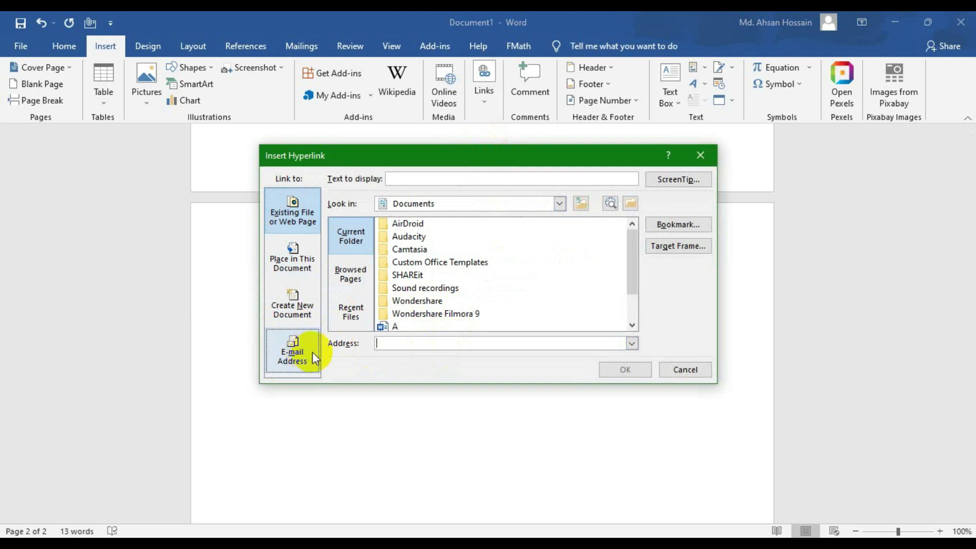
click(295, 346)
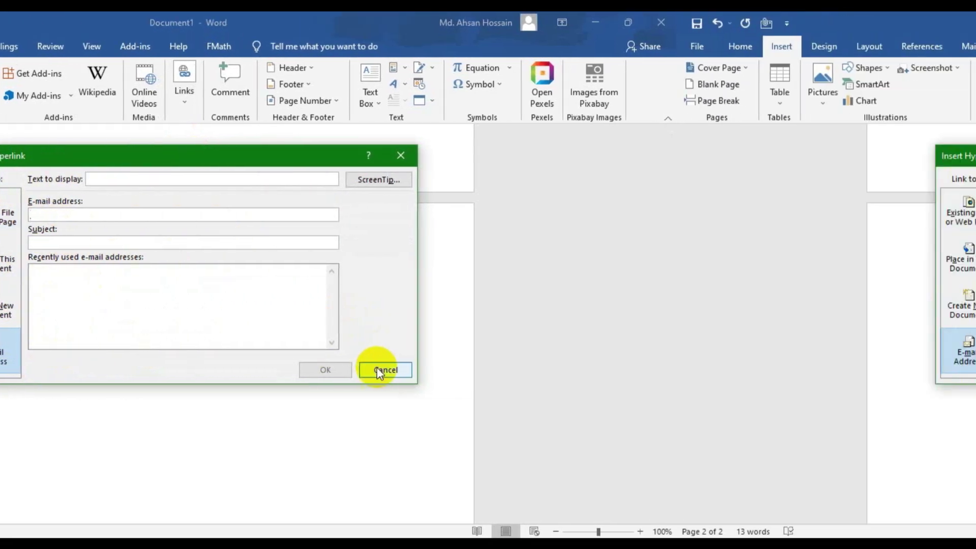
click(379, 371)
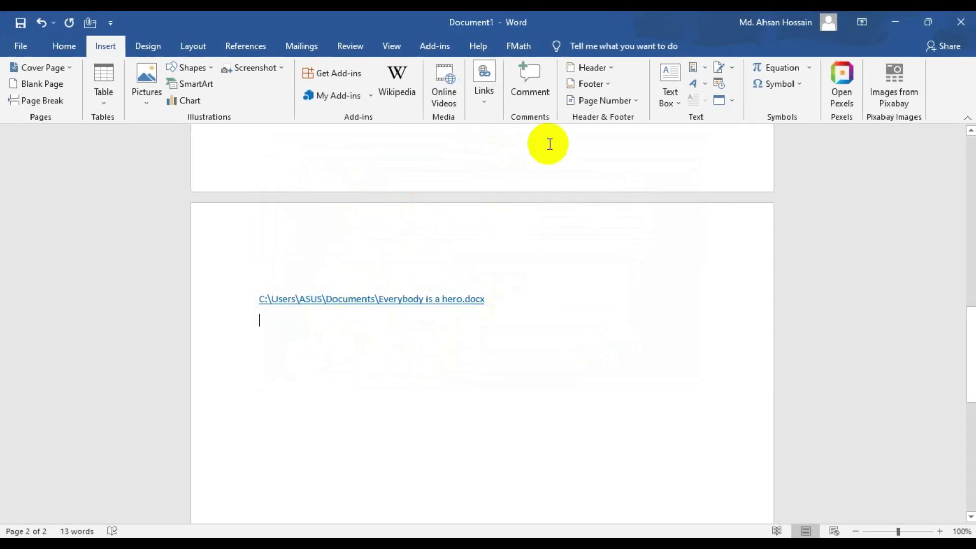
click(524, 81)
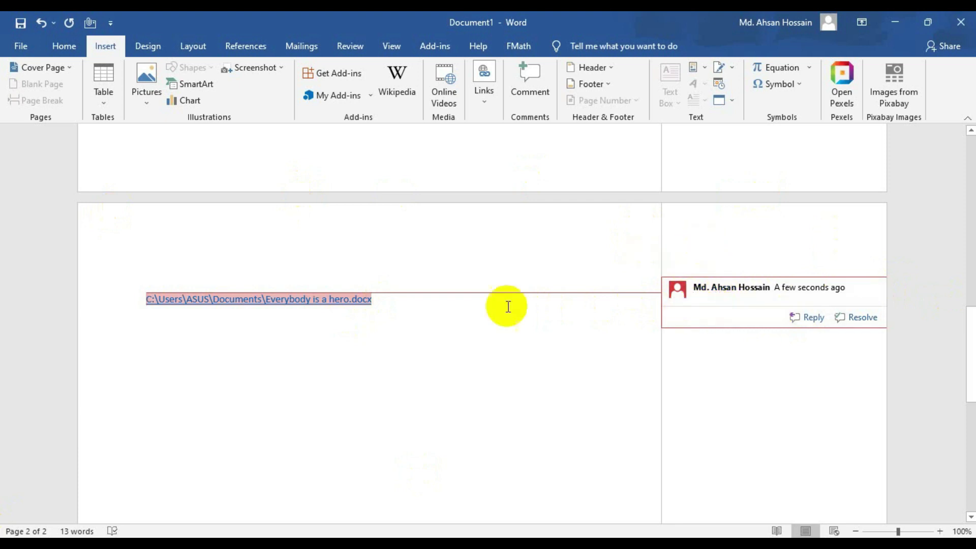
- Enter the comment body on the hyperlink and add an empty reply to it
click(741, 299)
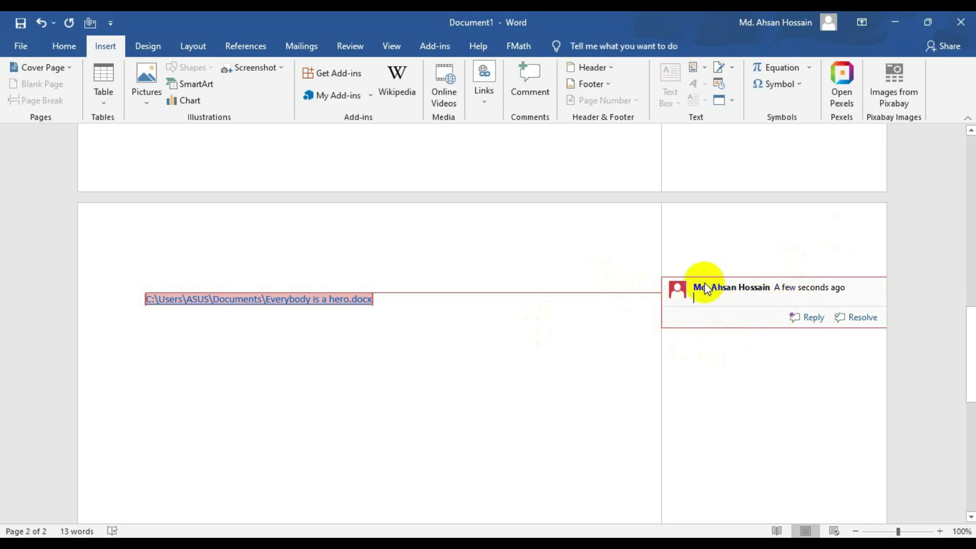
click(812, 317)
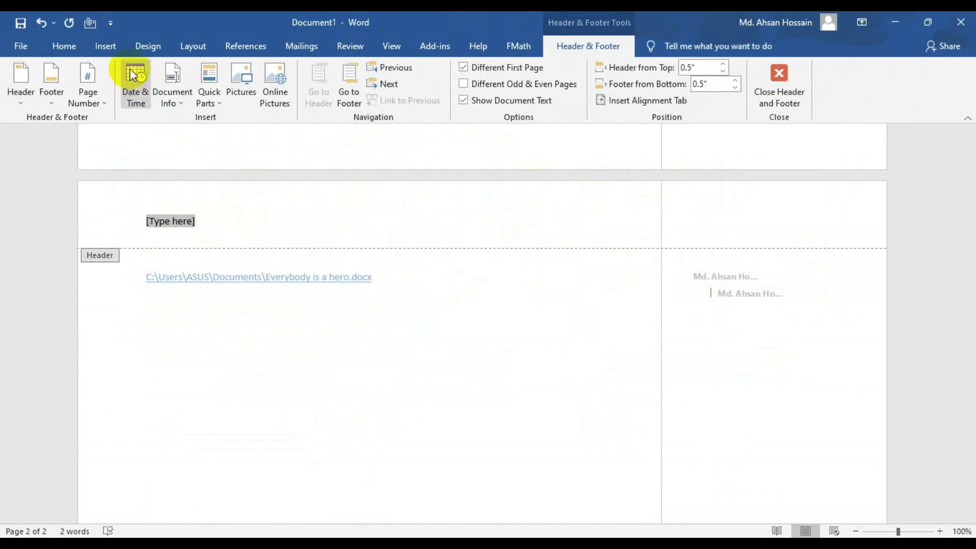
- Insert an Accent Bar 2 page number into the new document's header
click(103, 99)
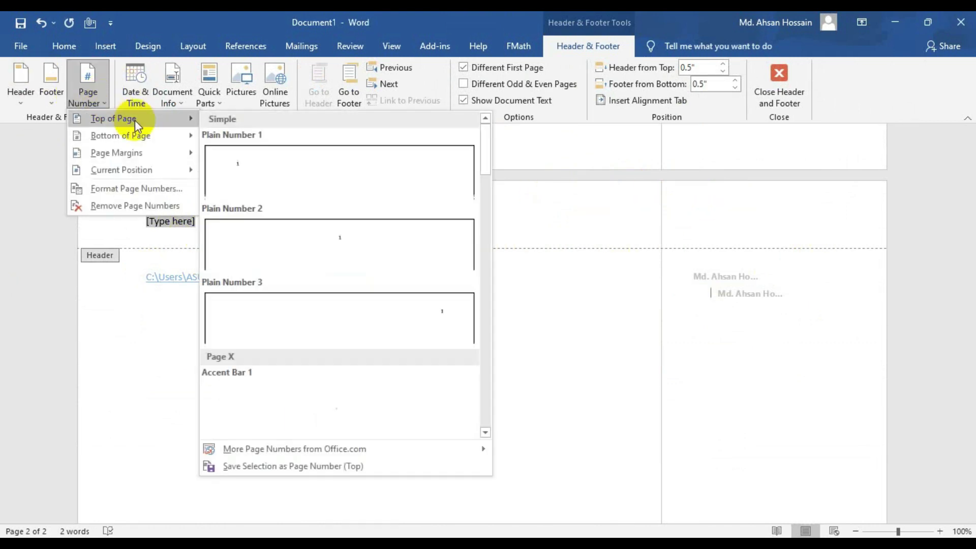
mouse_move(156, 135)
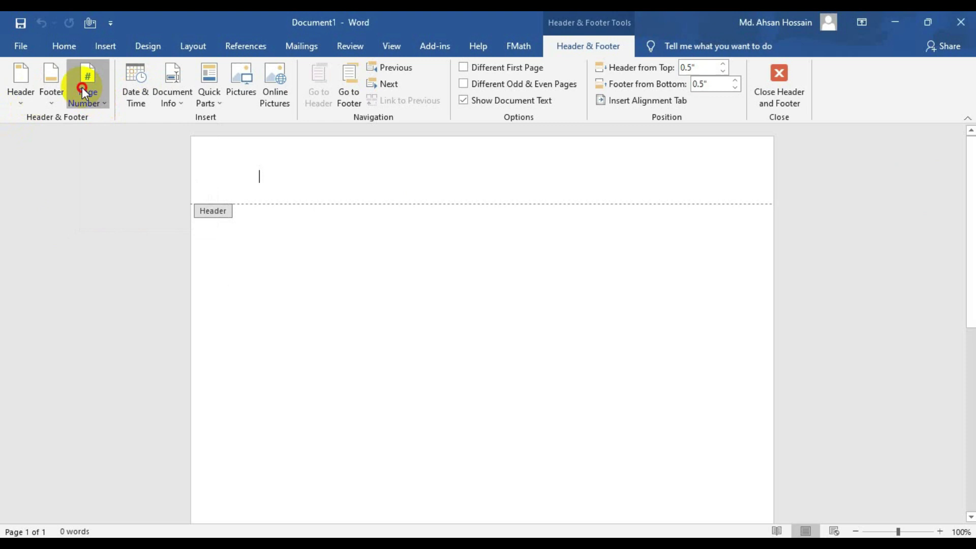
click(81, 87)
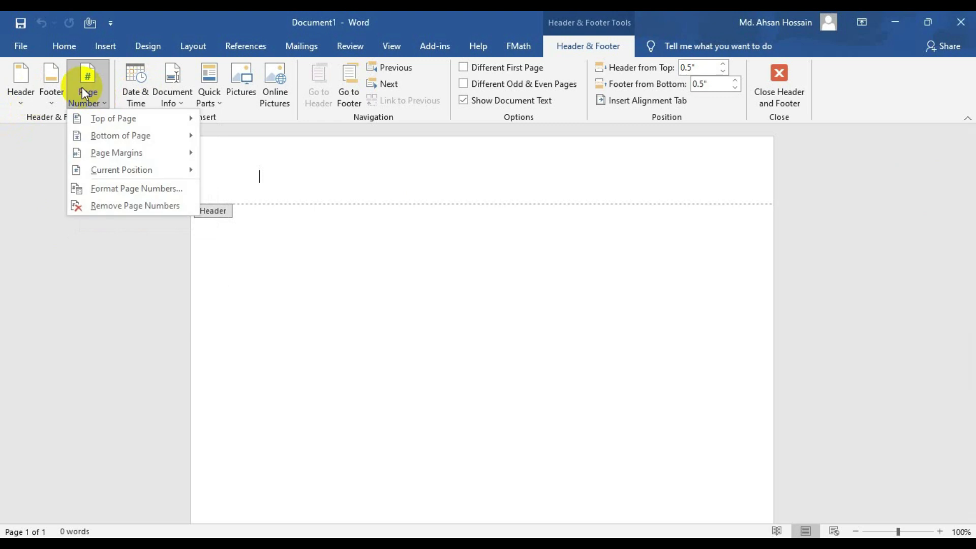
mouse_move(105, 114)
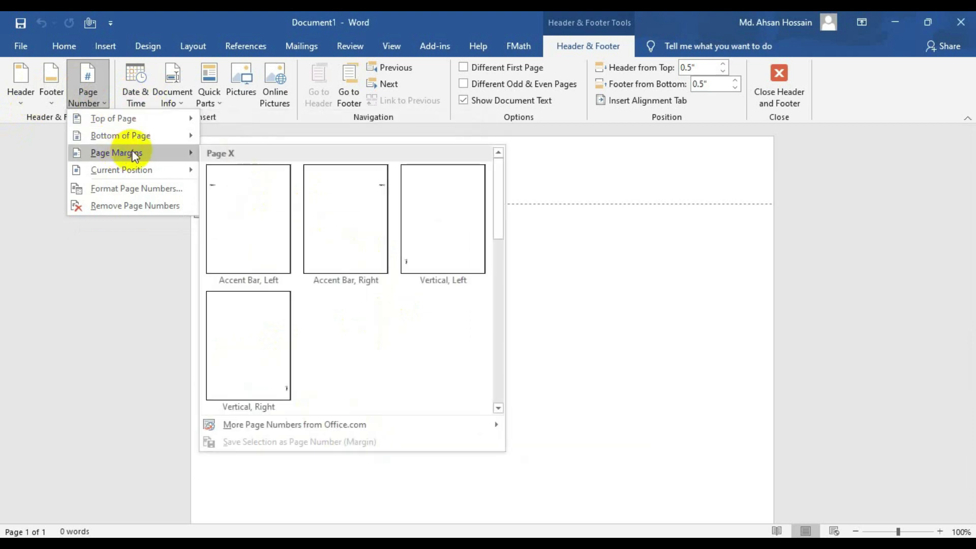
mouse_move(145, 140)
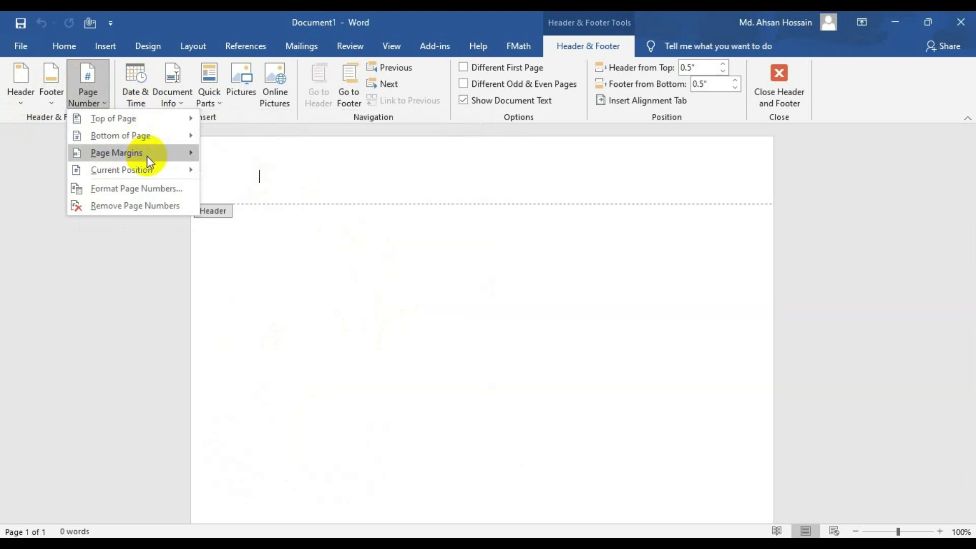
mouse_move(155, 170)
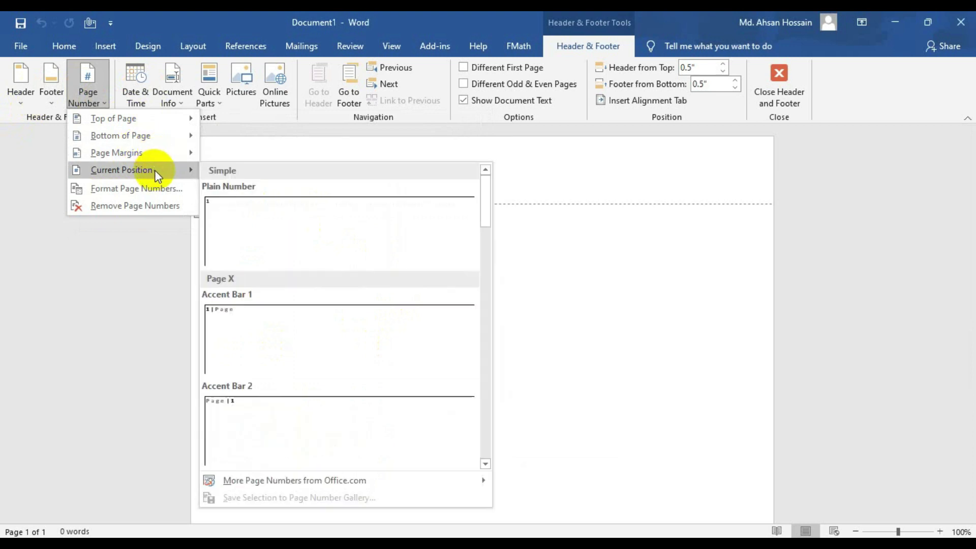
click(231, 410)
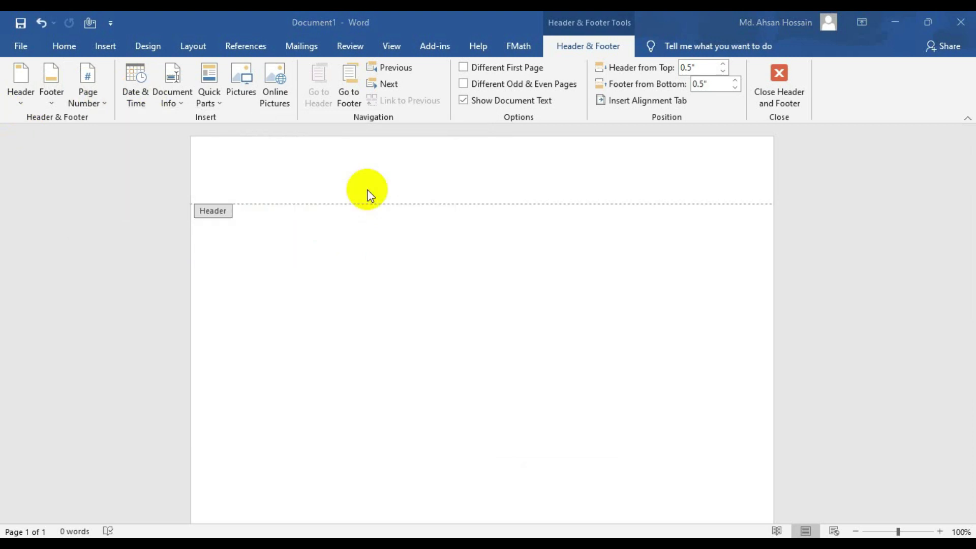
- Insert the date and time 10/1/2023 3:30:41 PM in the format with seconds
click(135, 84)
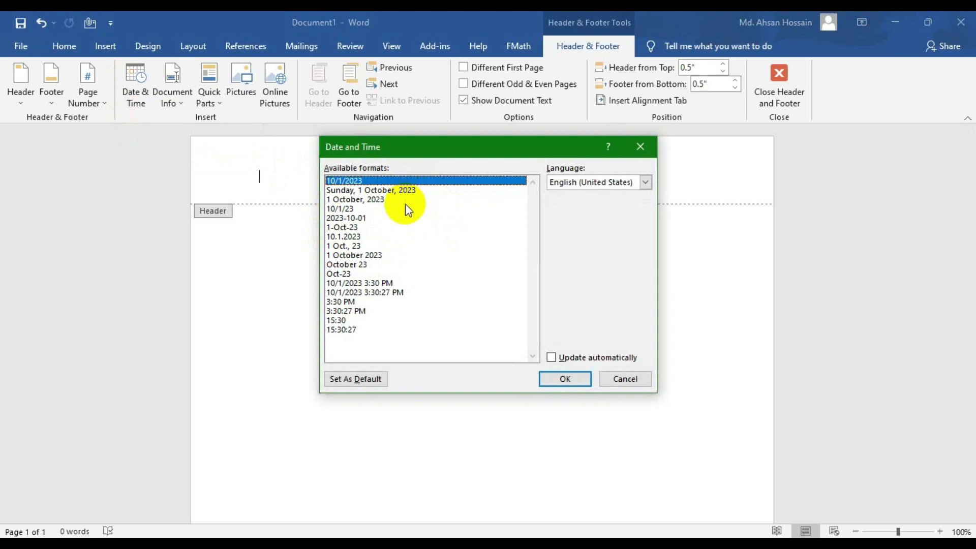
click(375, 294)
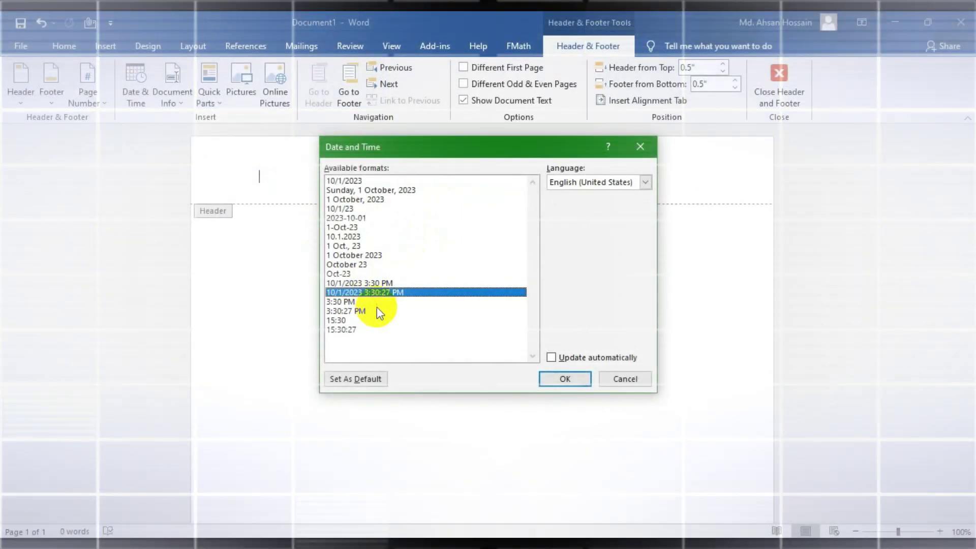
double_click(377, 295)
click(177, 95)
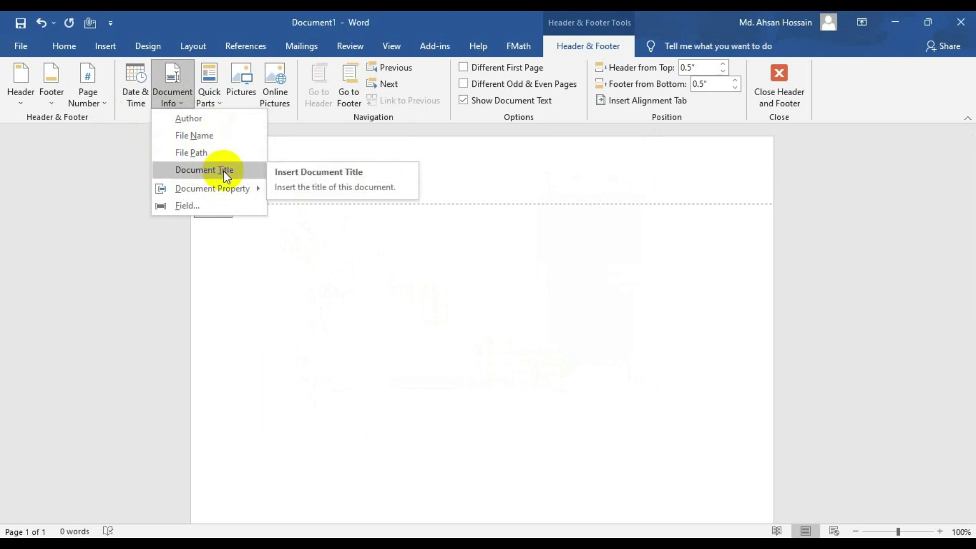
- Insert the Author document field after the date and time in the header
click(212, 120)
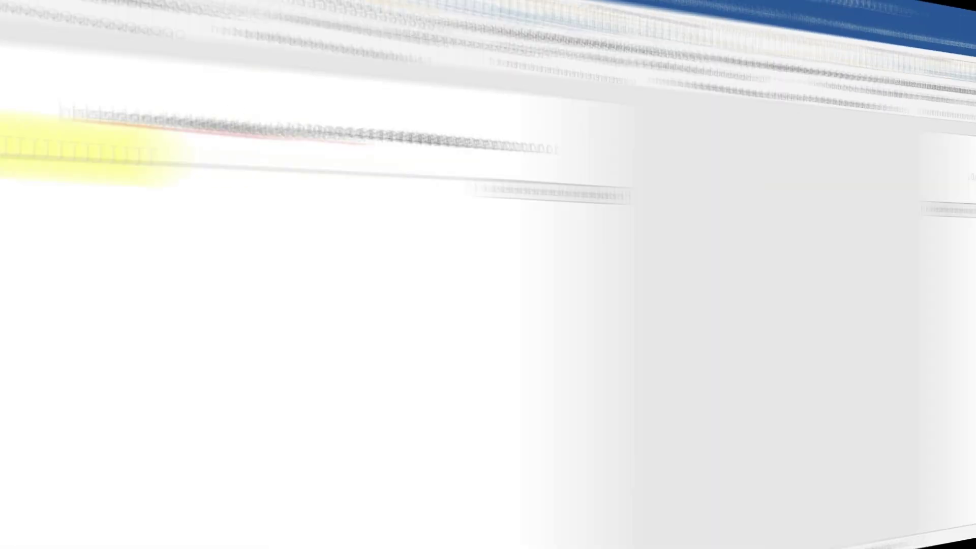
- Switch to a Blank header and insert the four skyline images into it
click(109, 49)
click(590, 67)
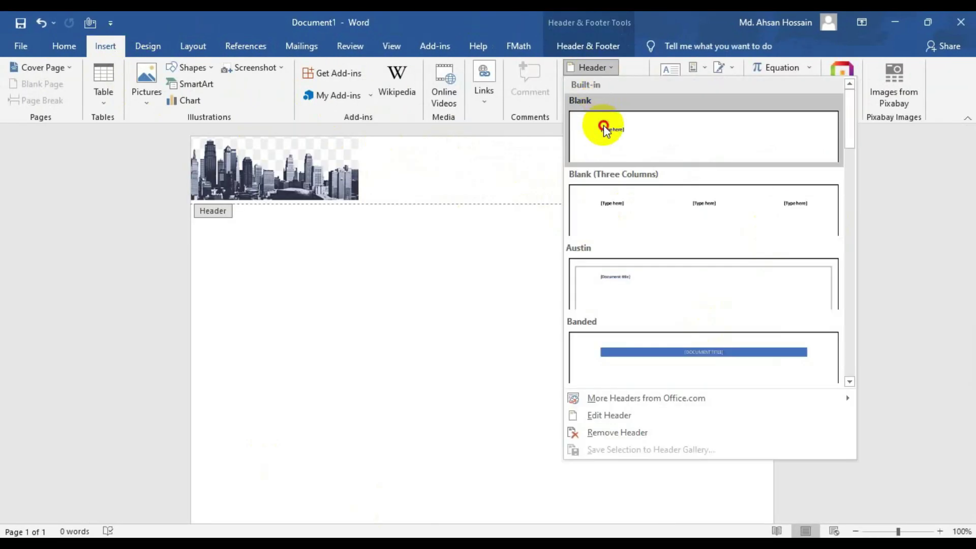
click(604, 129)
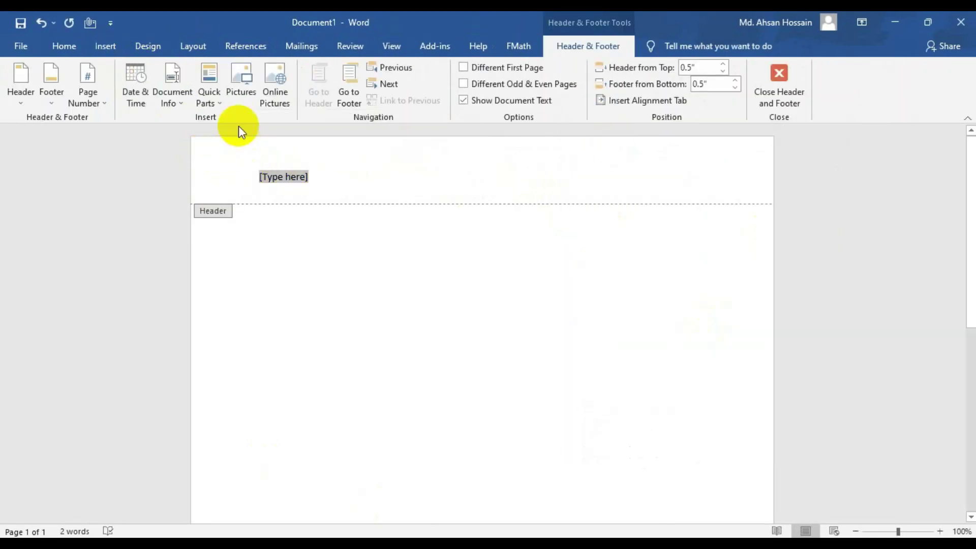
click(238, 76)
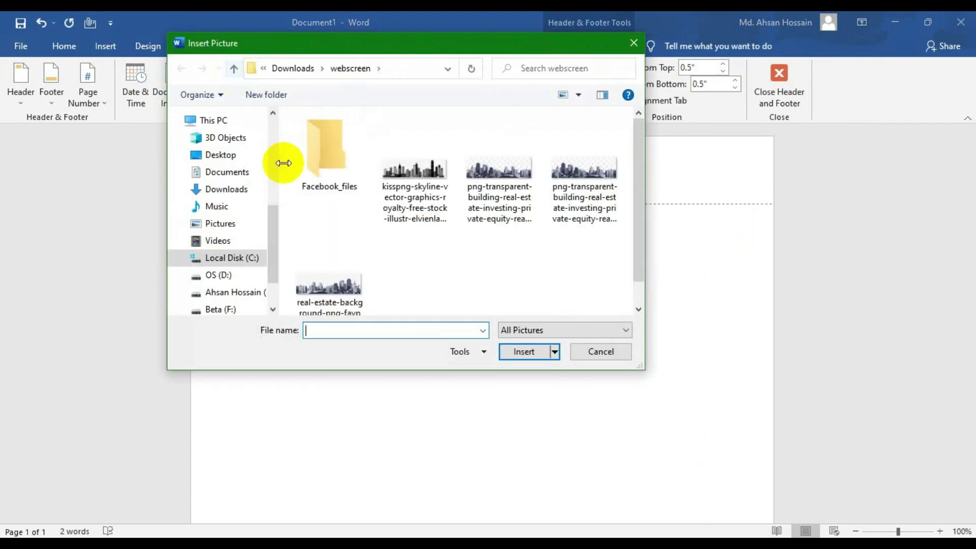
drag(376, 148, 290, 315)
click(524, 351)
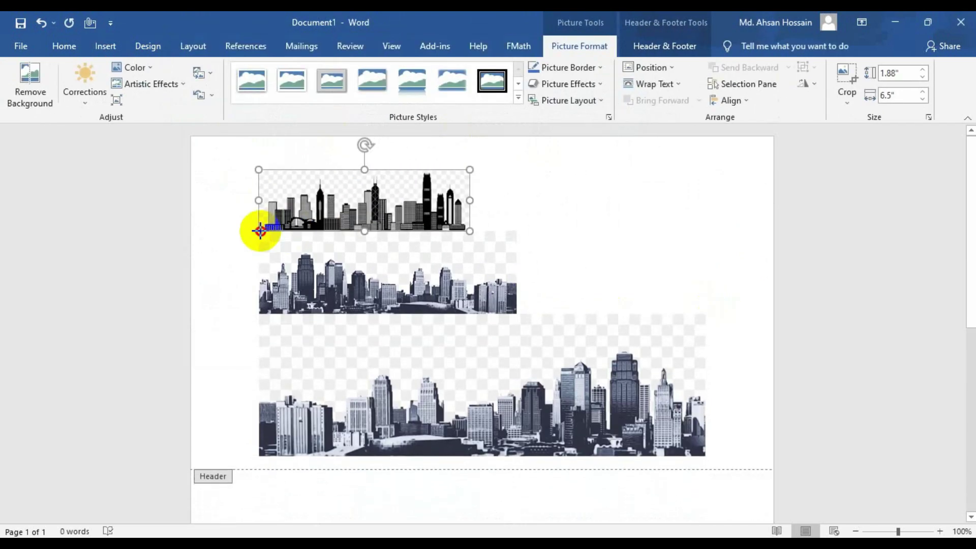
- Stack the skyline pictures and set the top one to In Front of Text wrapping
click(517, 312)
drag(517, 312, 473, 246)
drag(475, 333, 480, 301)
click(448, 203)
click(653, 84)
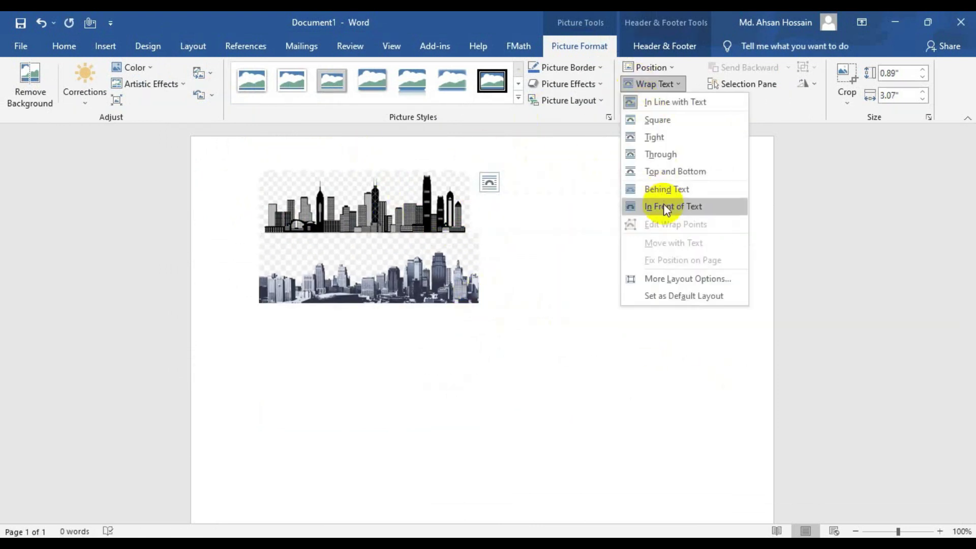
click(667, 206)
- Arrange and enlarge the black and blue skylines edge to edge across the header
drag(446, 217, 685, 159)
drag(548, 169, 283, 202)
right_click(556, 187)
drag(390, 193, 323, 170)
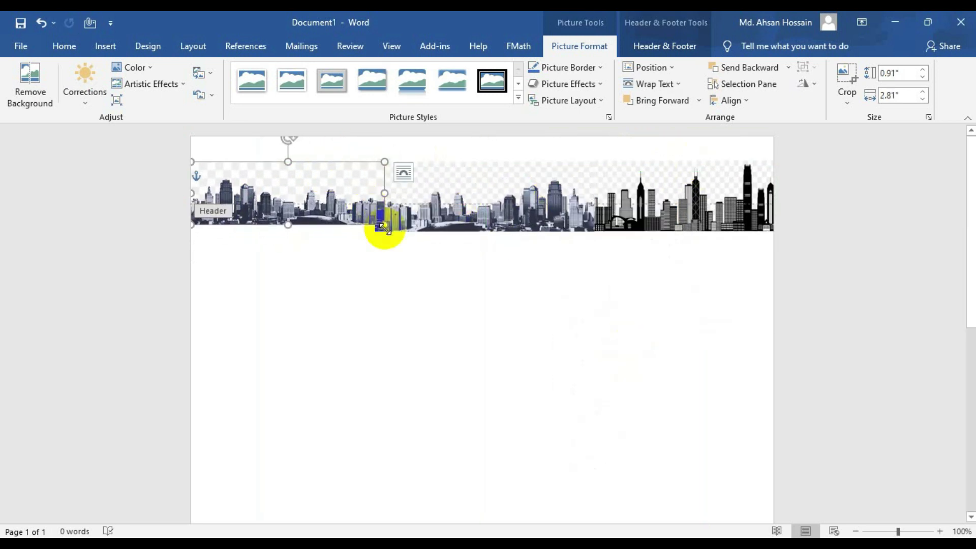
drag(384, 227, 391, 237)
click(870, 184)
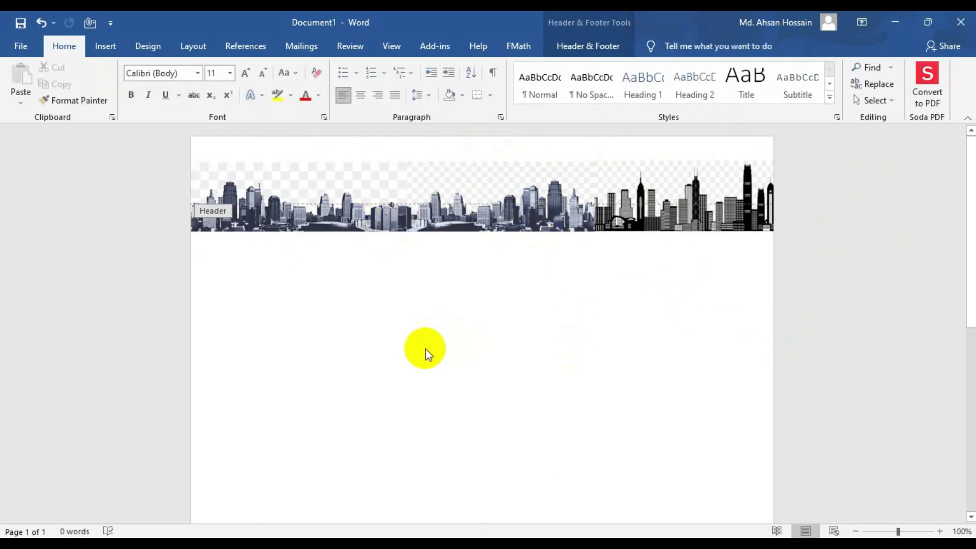
- Close header and footer editing to return to page 2's body text, and show the Insert commands
scroll(612, 351, down, 5)
scroll(503, 399, up, 5)
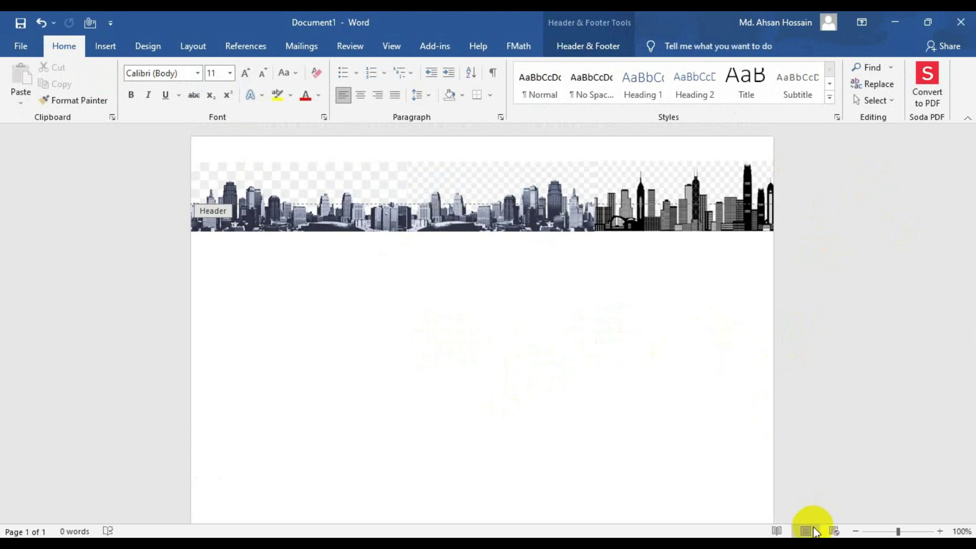
double_click(573, 410)
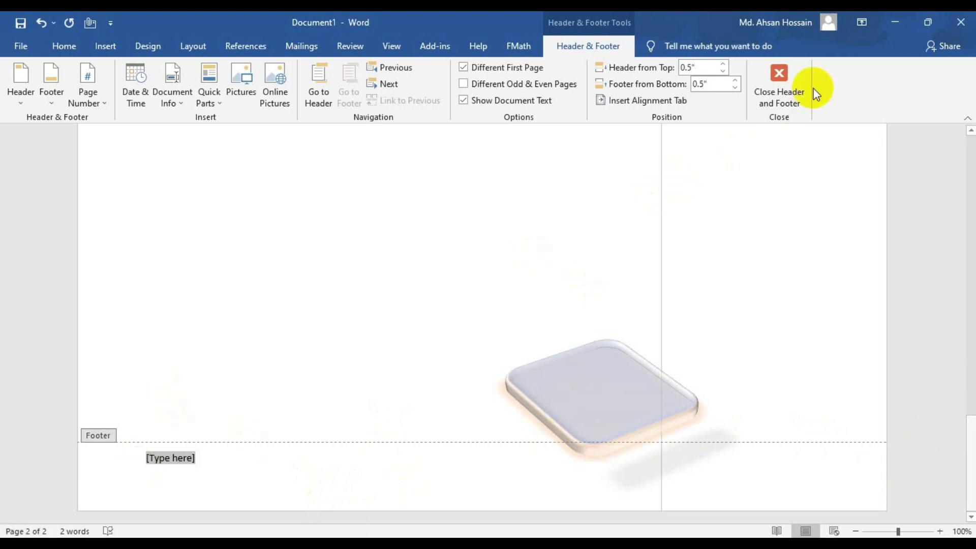
click(778, 84)
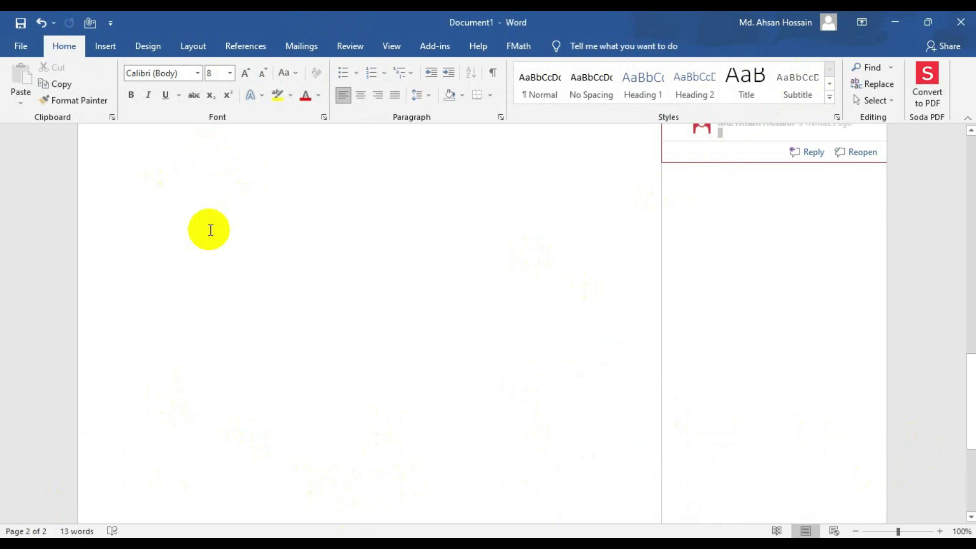
click(97, 47)
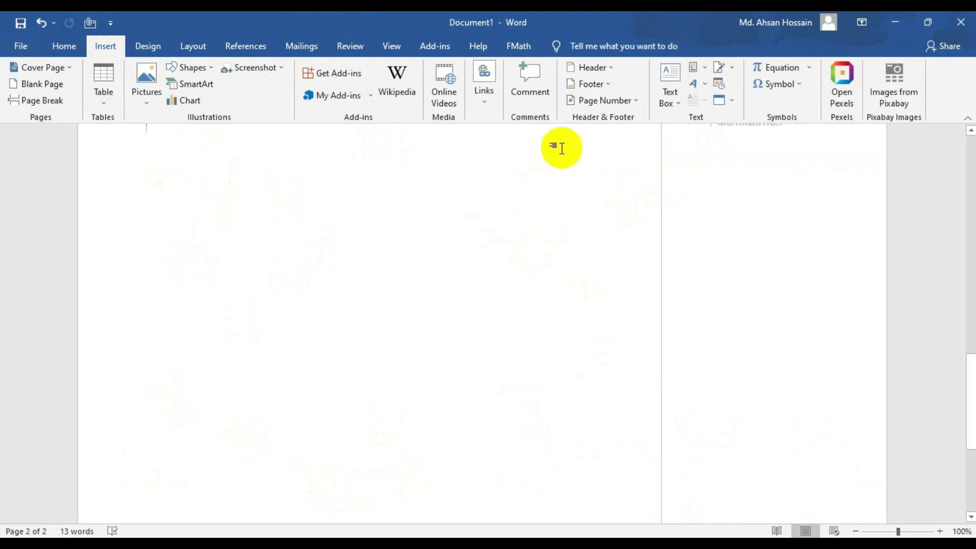
click(695, 68)
mouse_move(734, 88)
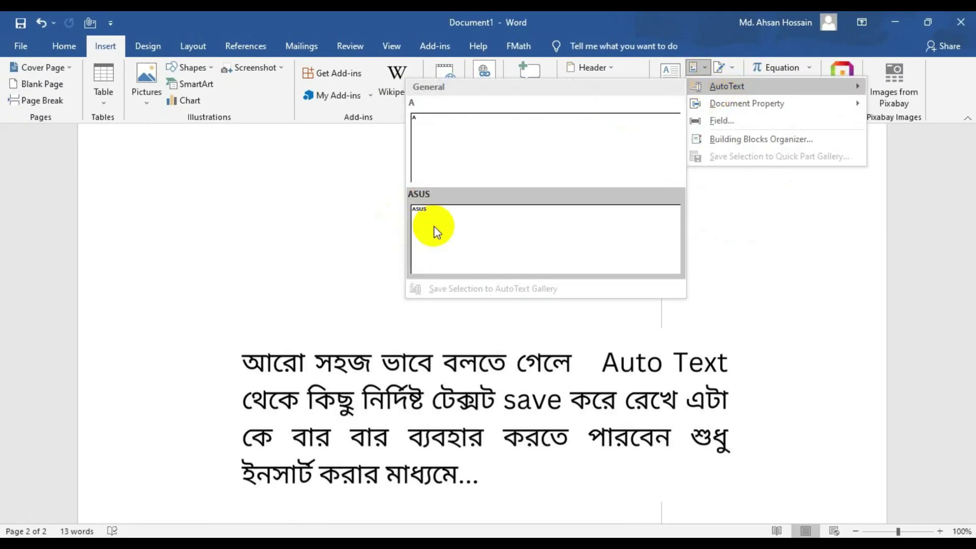
click(694, 66)
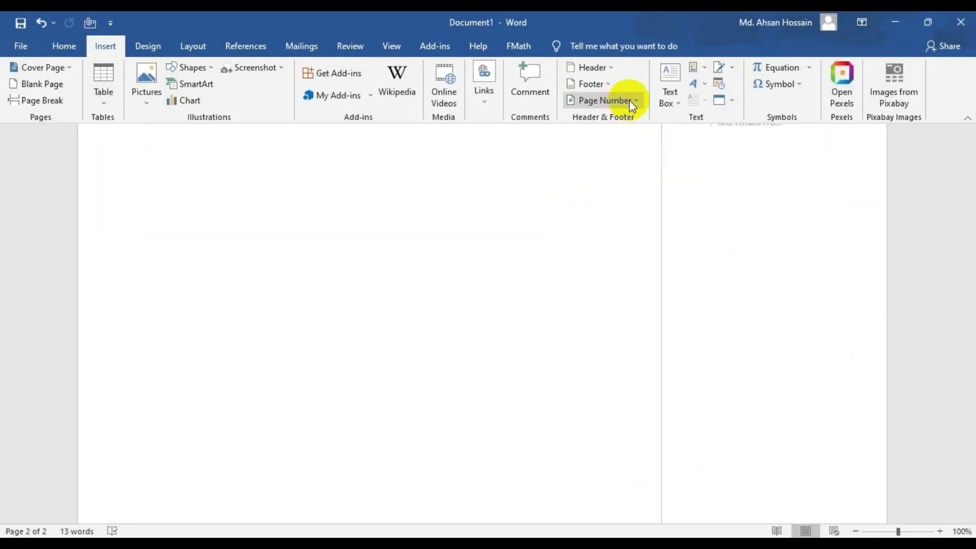
click(632, 102)
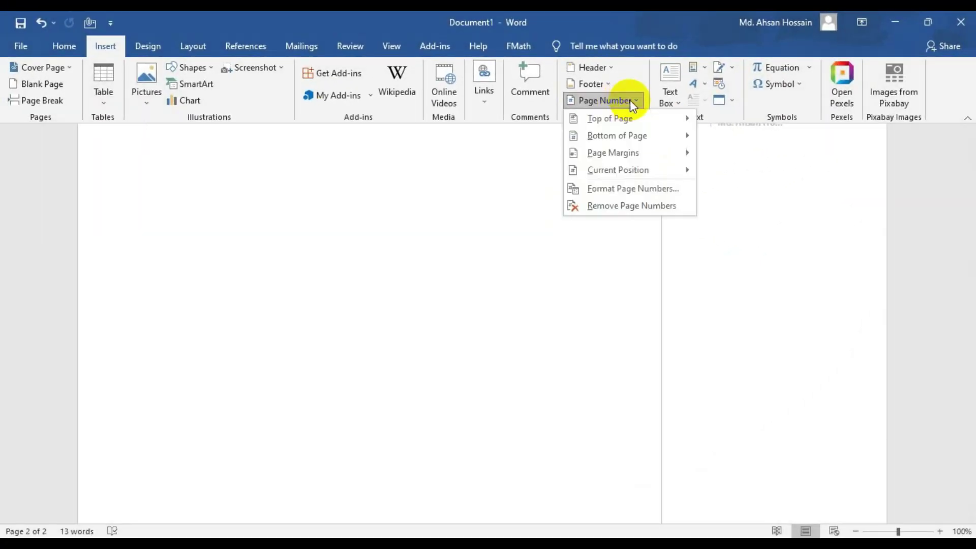
mouse_move(643, 117)
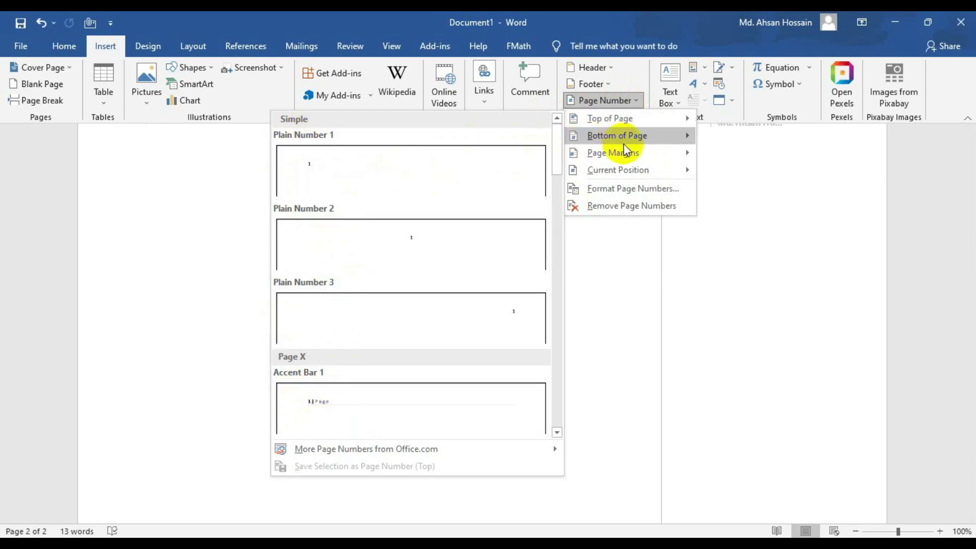
mouse_move(618, 139)
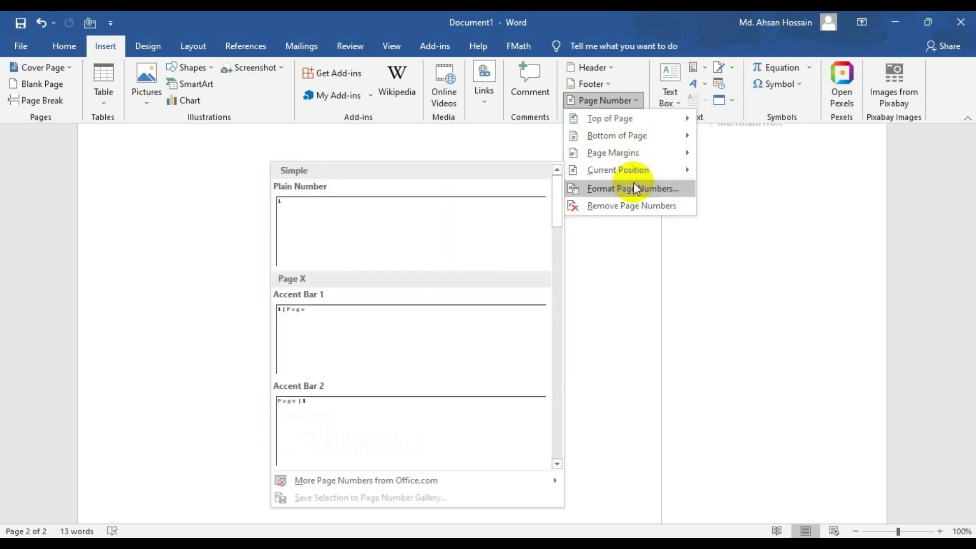
click(621, 100)
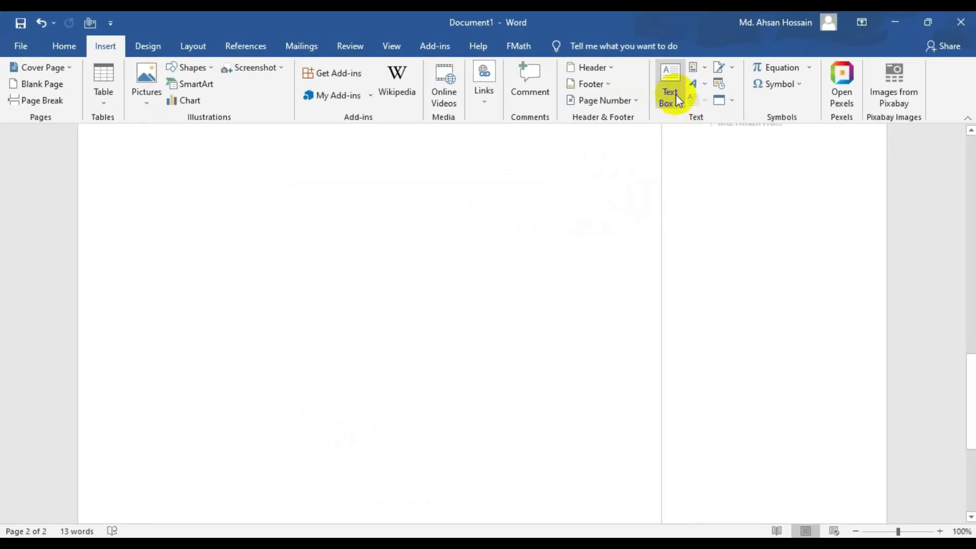
- Insert a simple quote text box and give it a gold fill instead of light gray
click(673, 93)
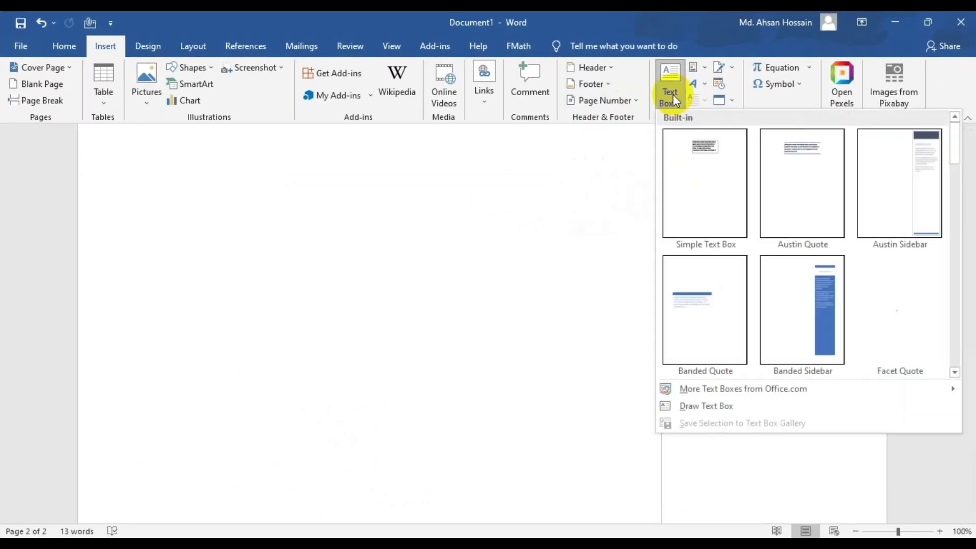
click(717, 195)
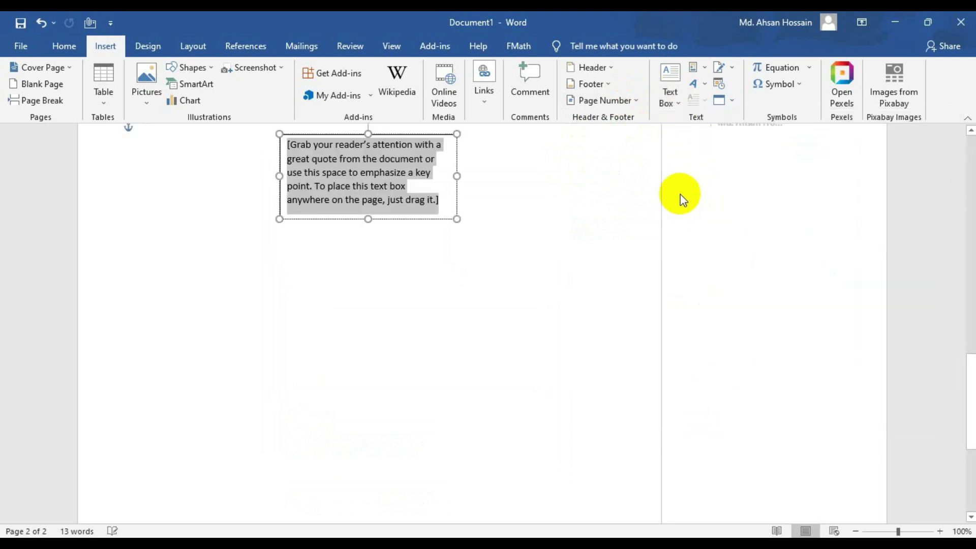
scroll(179, 253, up, 5)
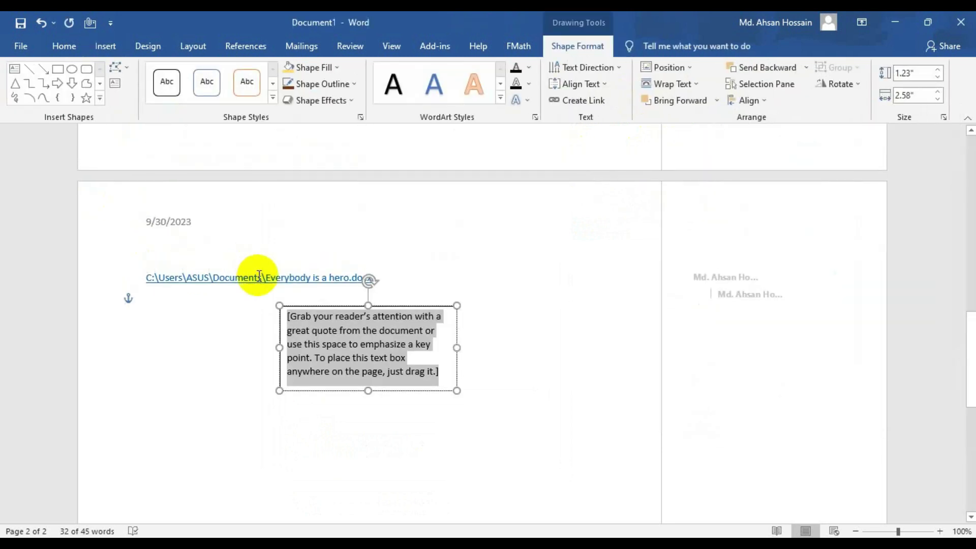
click(376, 307)
click(309, 67)
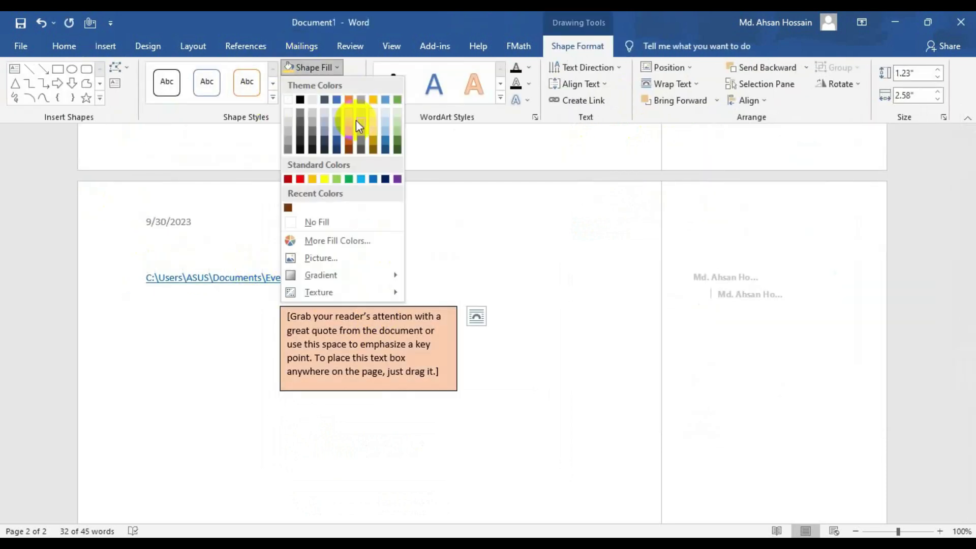
click(358, 132)
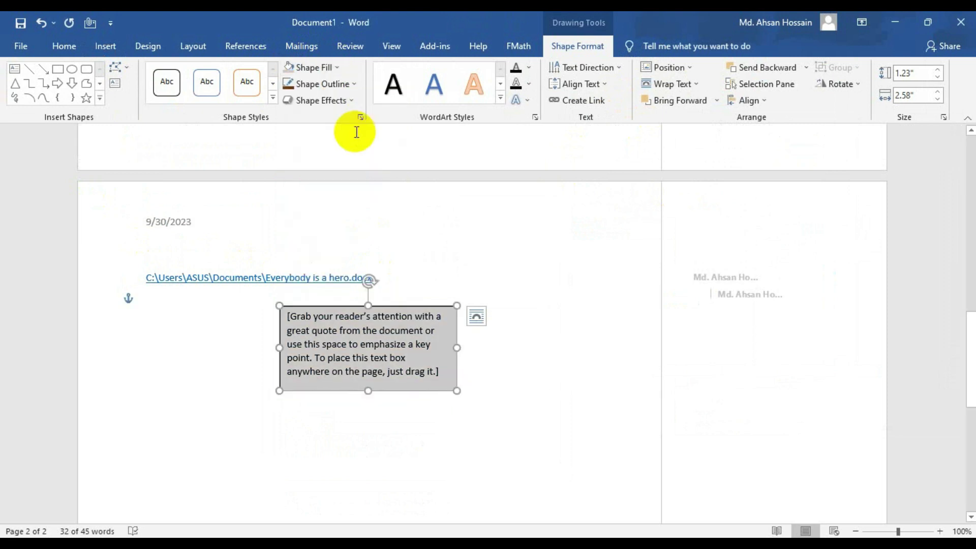
click(334, 69)
click(372, 129)
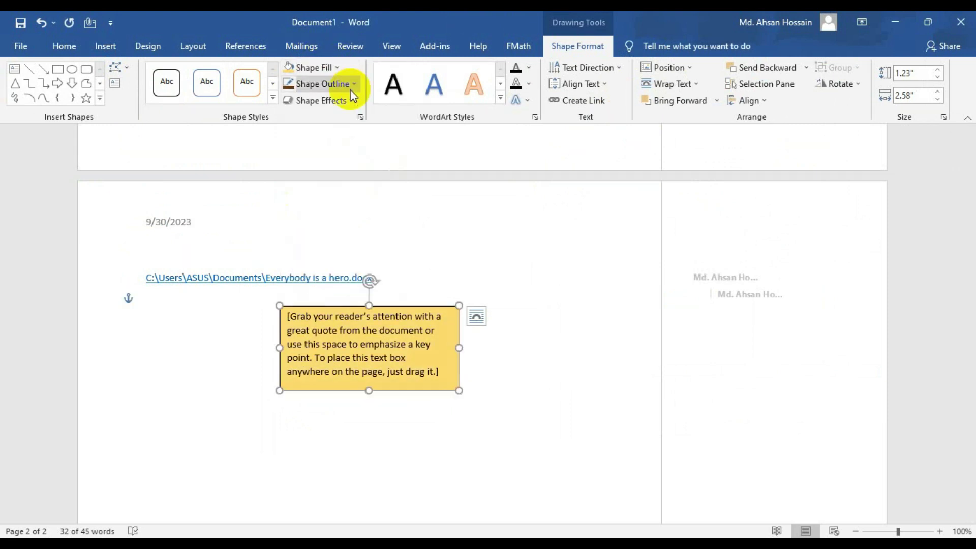
- Add an outline colour to the quote box and enlarge it to 1.92" by 4.14"
click(353, 85)
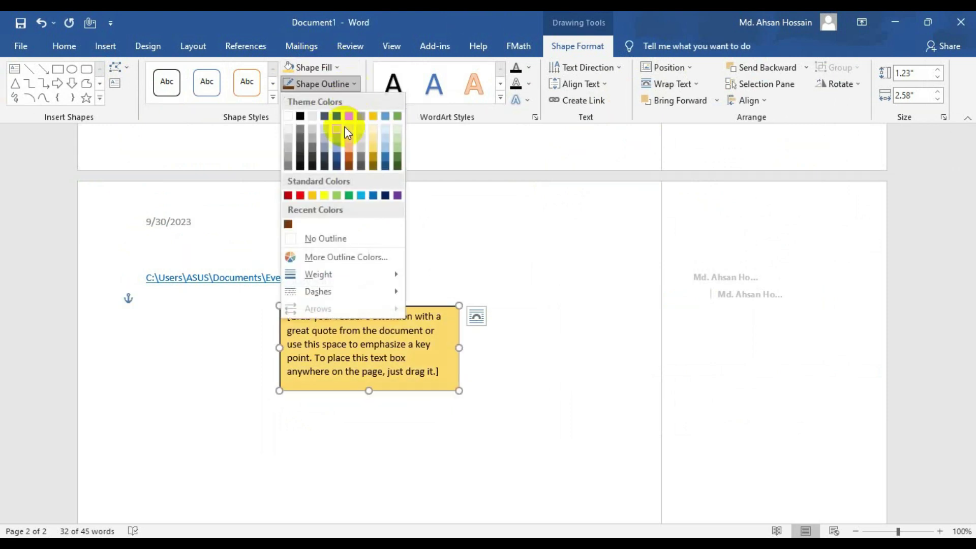
click(301, 151)
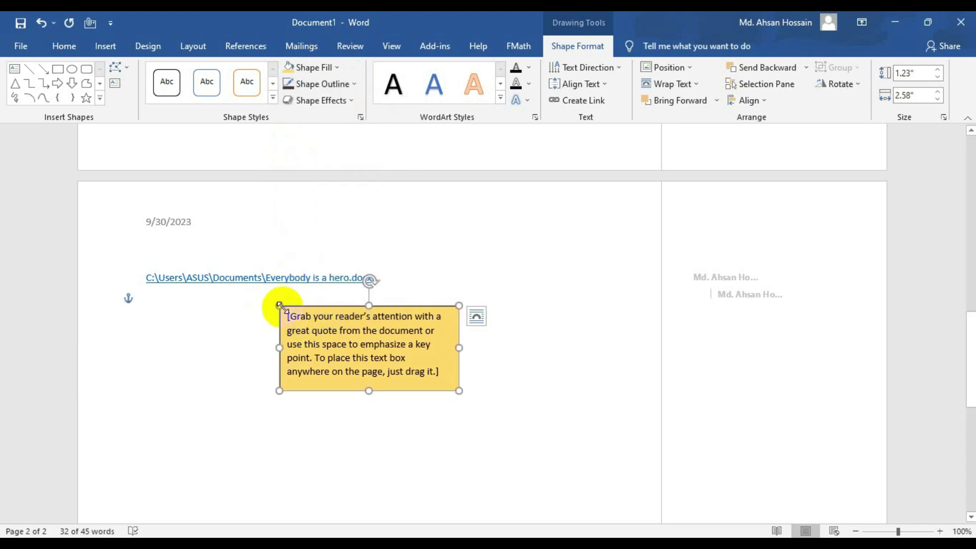
drag(279, 305, 172, 258)
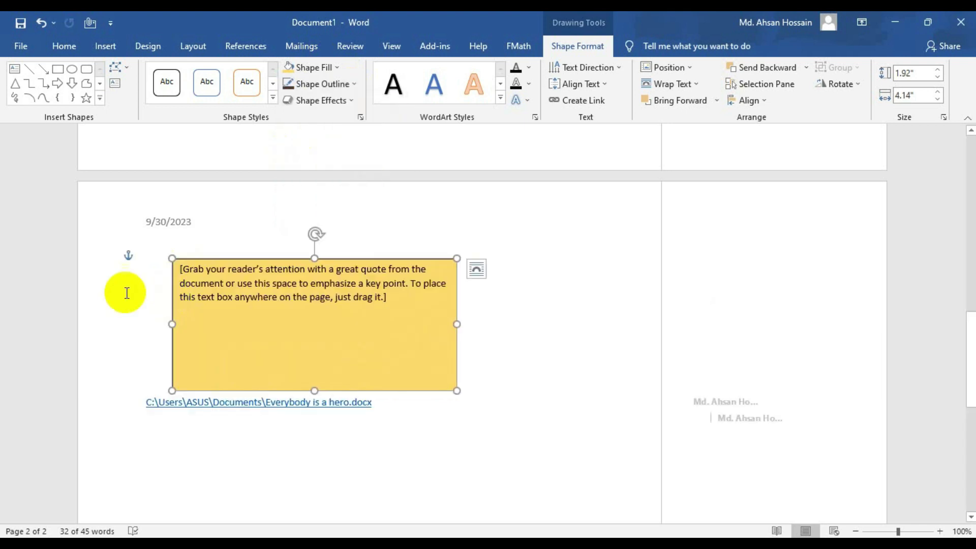
click(343, 86)
click(355, 85)
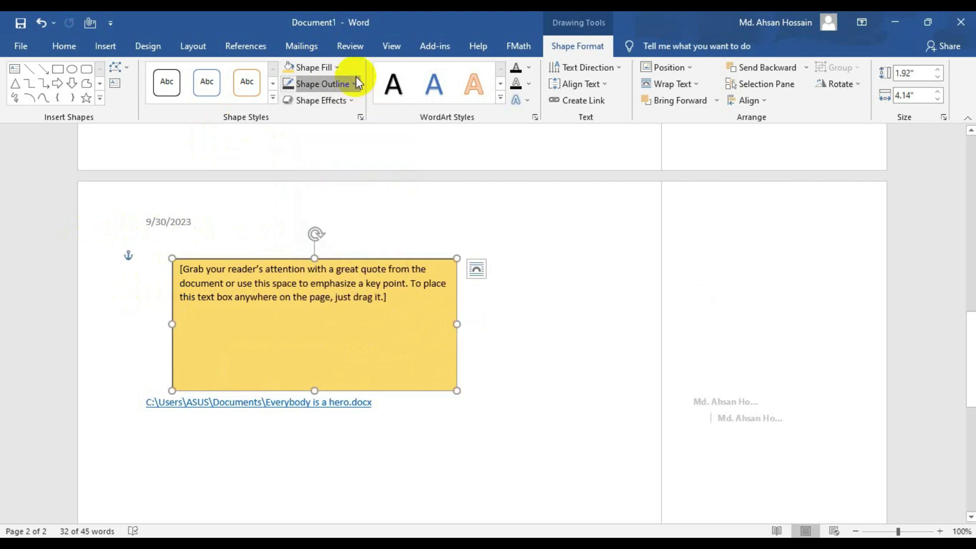
- Apply a Parallel 3-D Rotation effect to the gold quote box
click(335, 102)
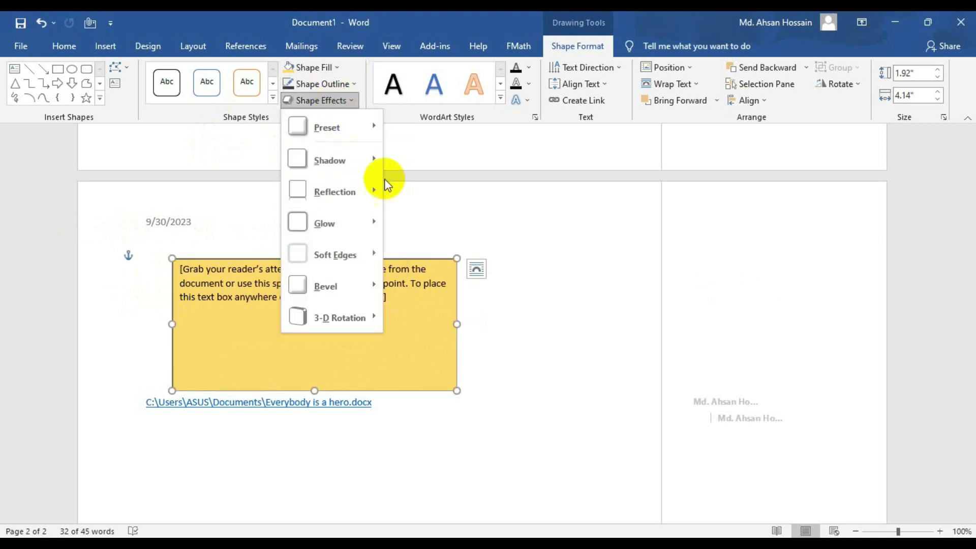
mouse_move(354, 130)
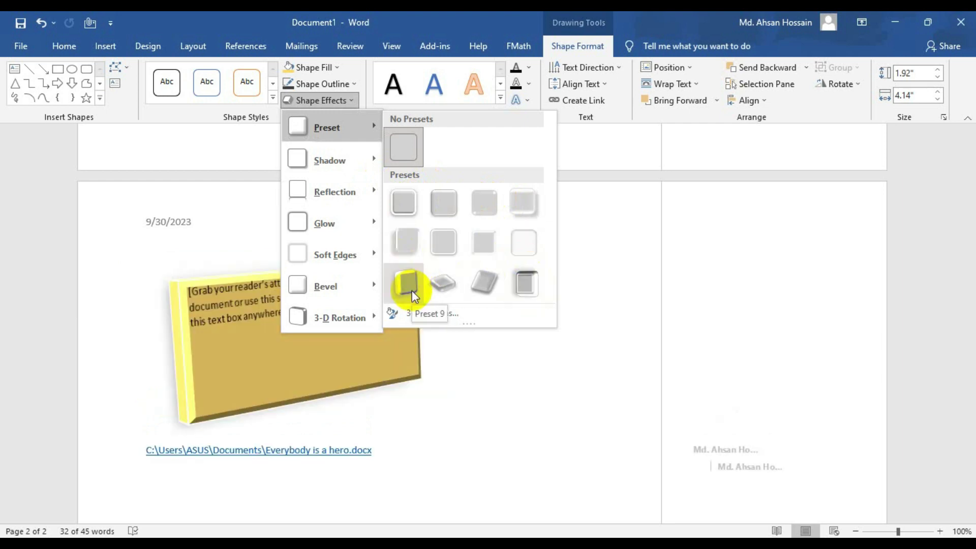
mouse_move(331, 161)
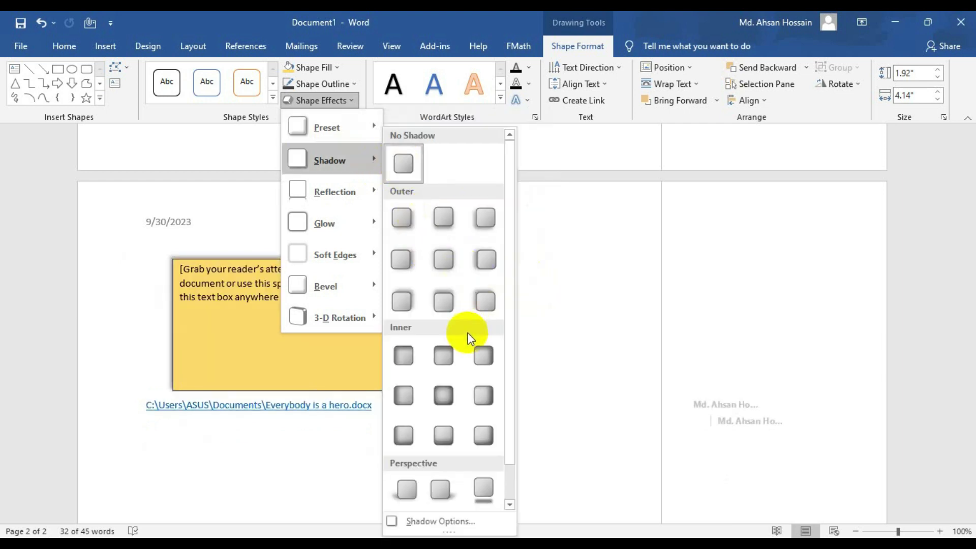
scroll(437, 369, down, 1)
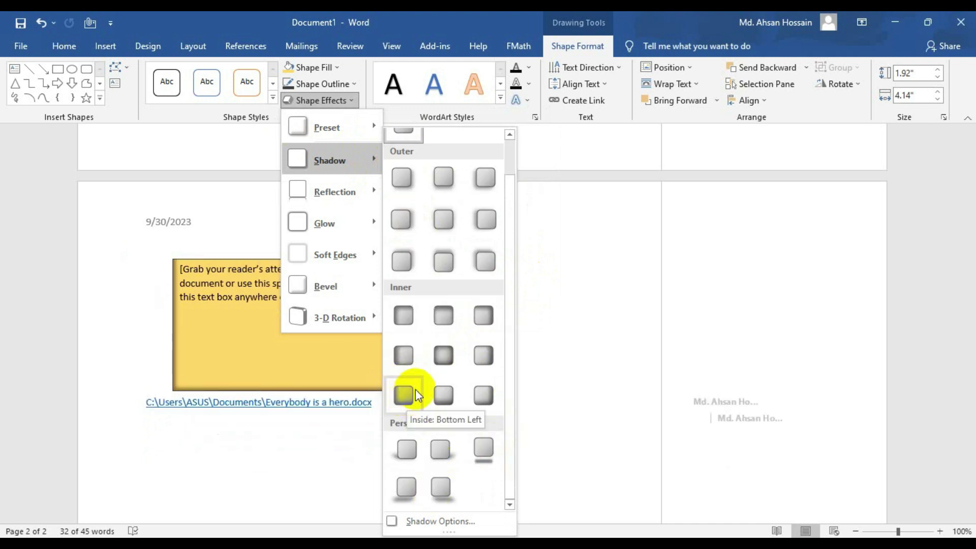
mouse_move(346, 192)
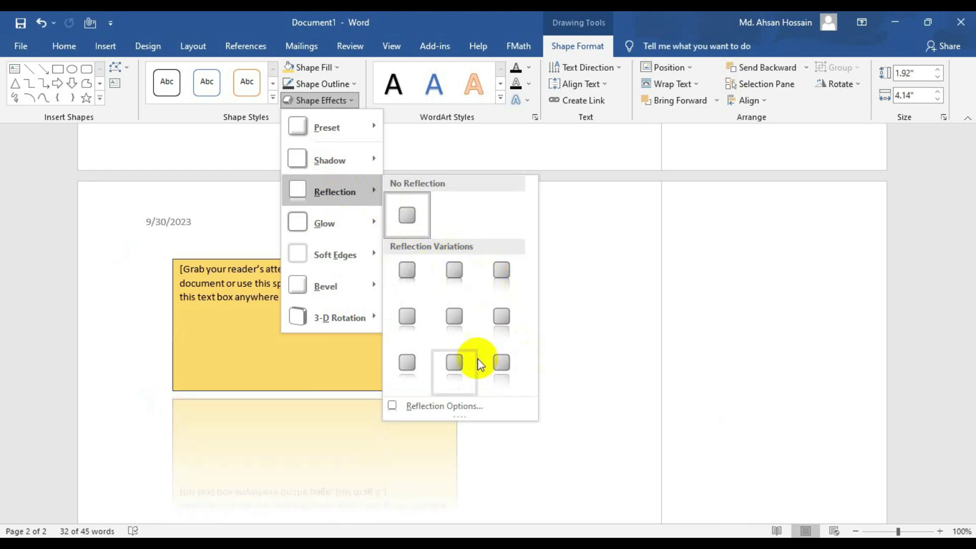
mouse_move(351, 228)
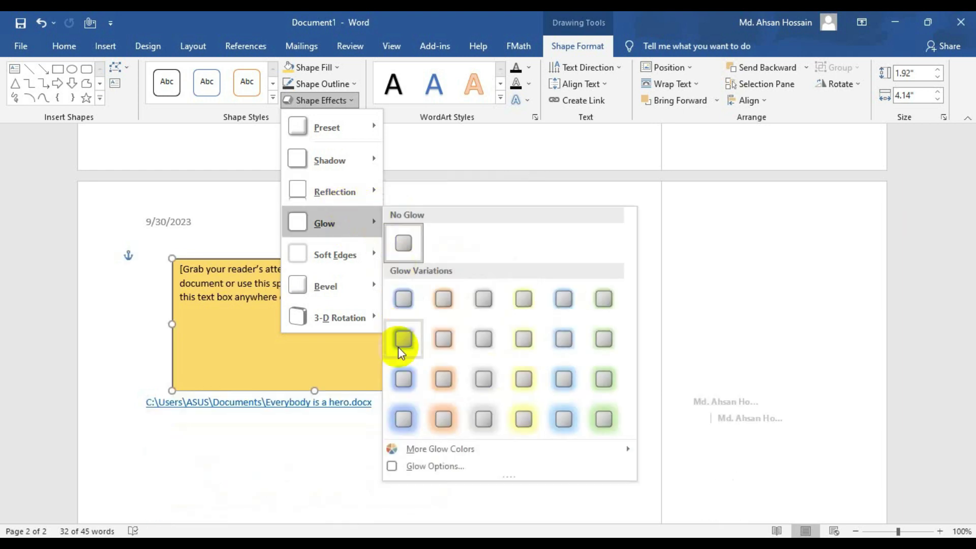
mouse_move(354, 246)
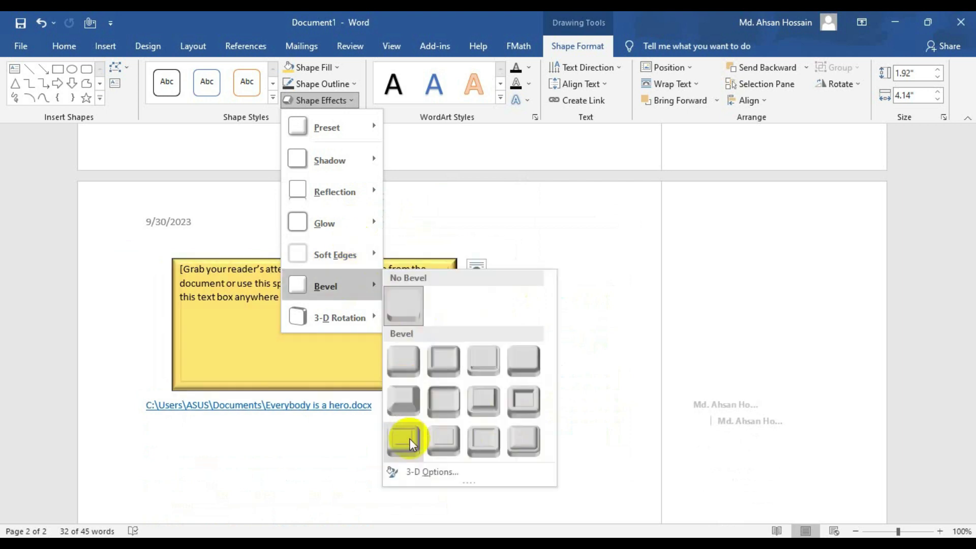
mouse_move(354, 321)
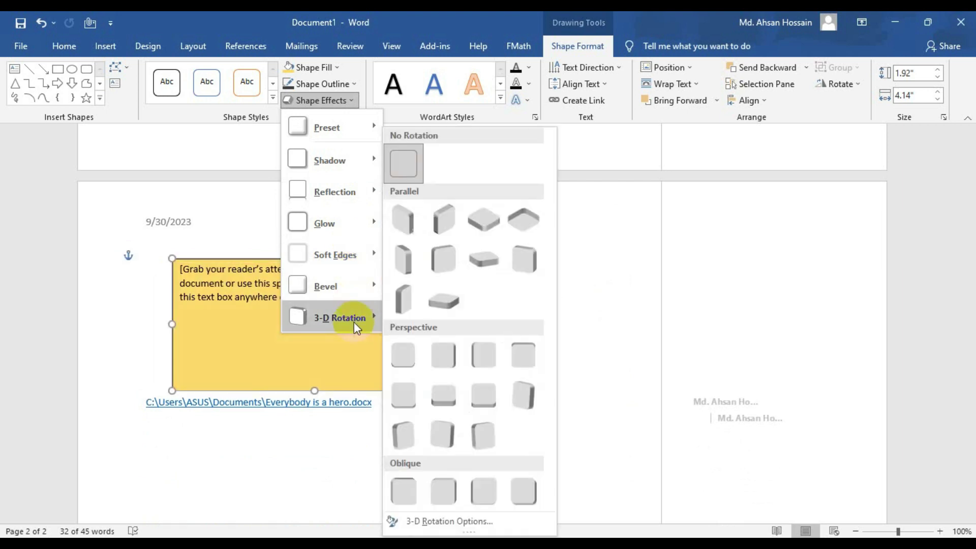
click(405, 295)
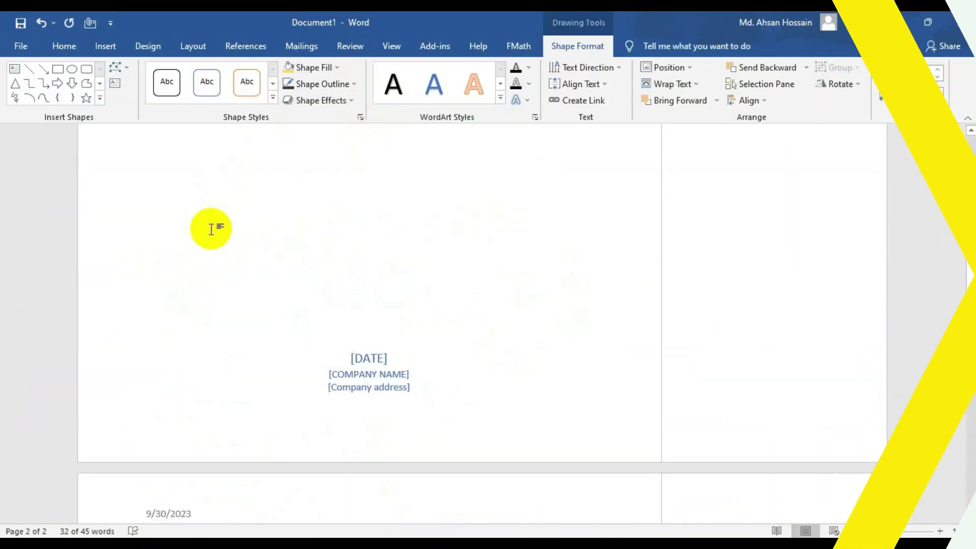
- Select the [DOCUMENT TITLE] placeholder on the Filigree cover page
click(232, 367)
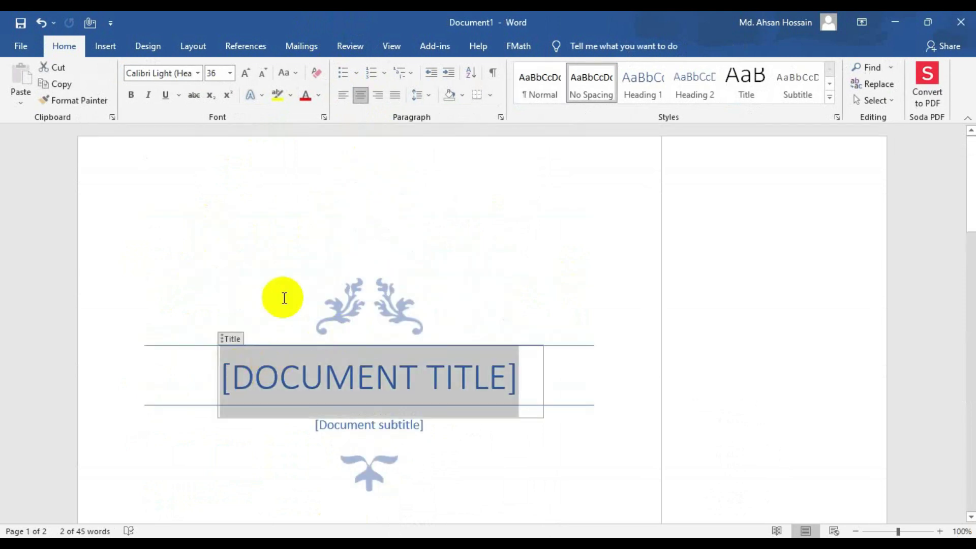
click(105, 46)
click(697, 84)
- Create orange WordArt reading 'Classical digi tech', change it to UPPERCASE, and select the title placeholder
click(788, 122)
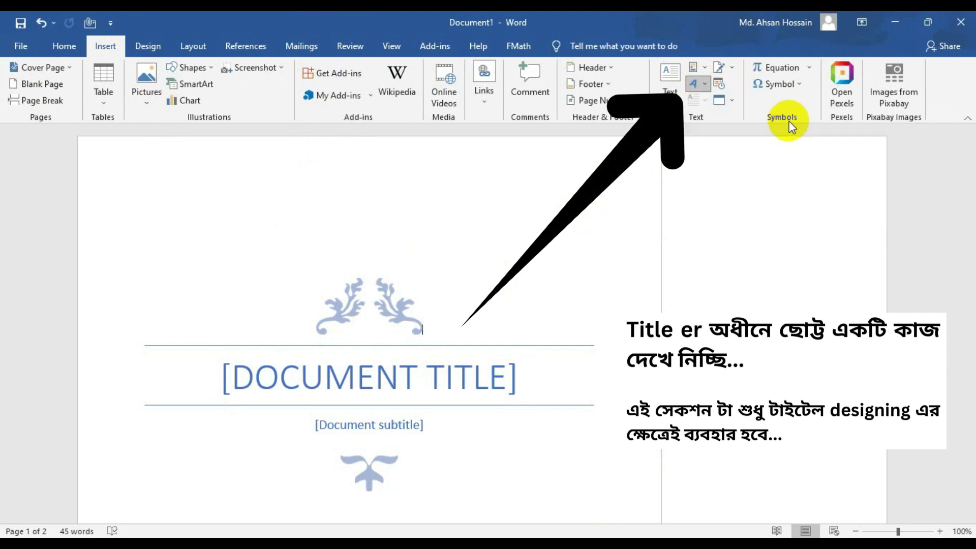
text(Classical)
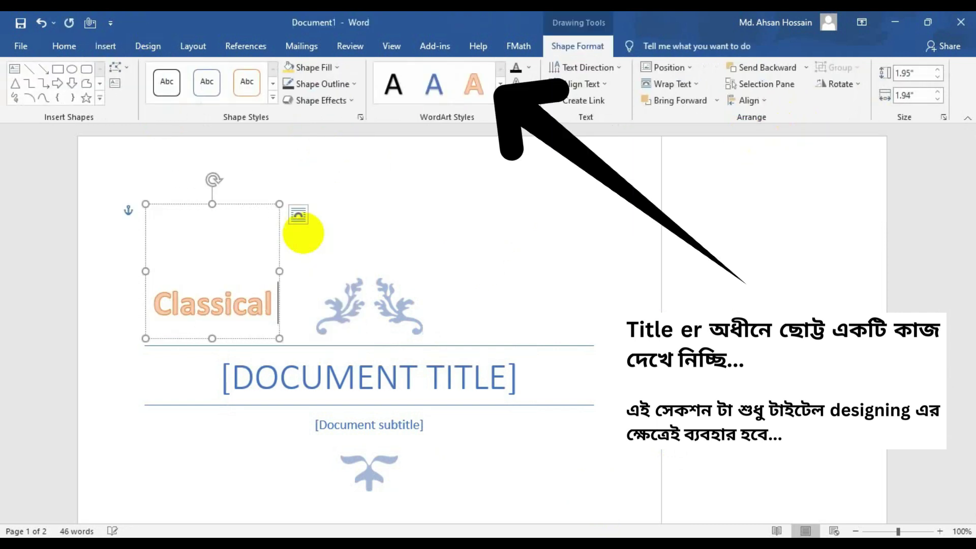
text( digi tech)
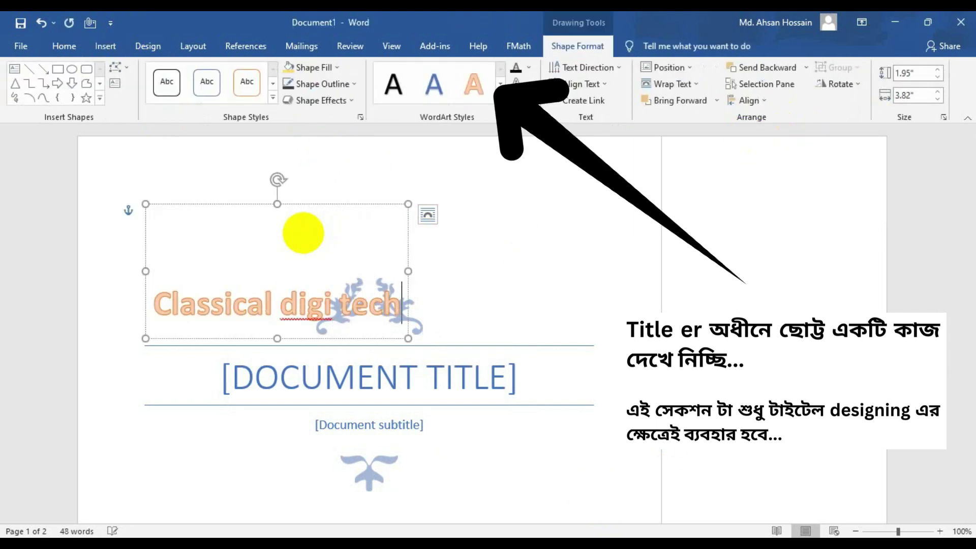
click(63, 46)
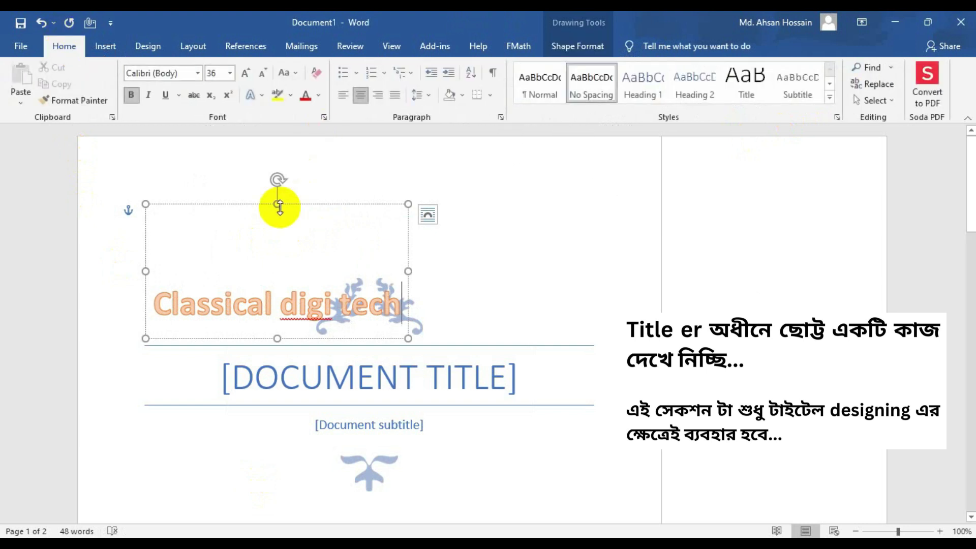
click(295, 75)
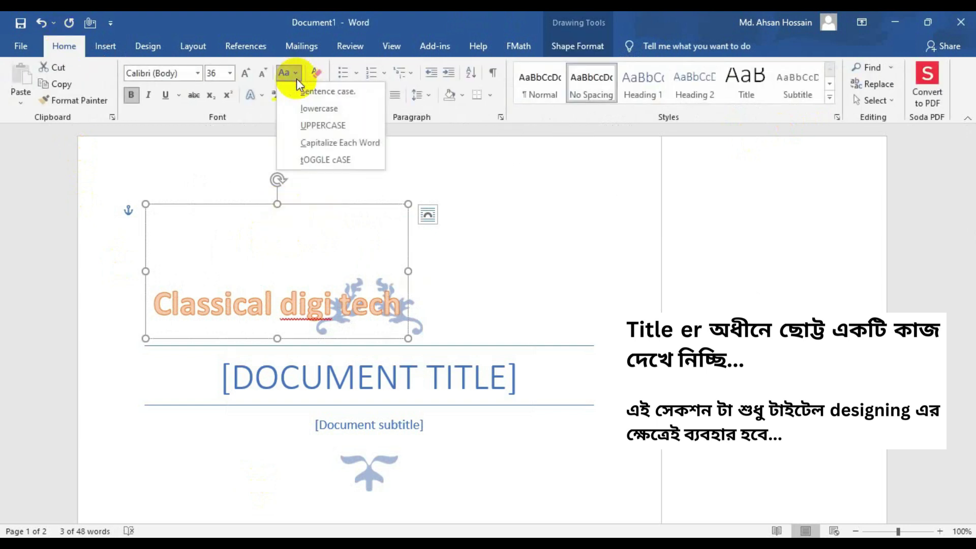
click(344, 126)
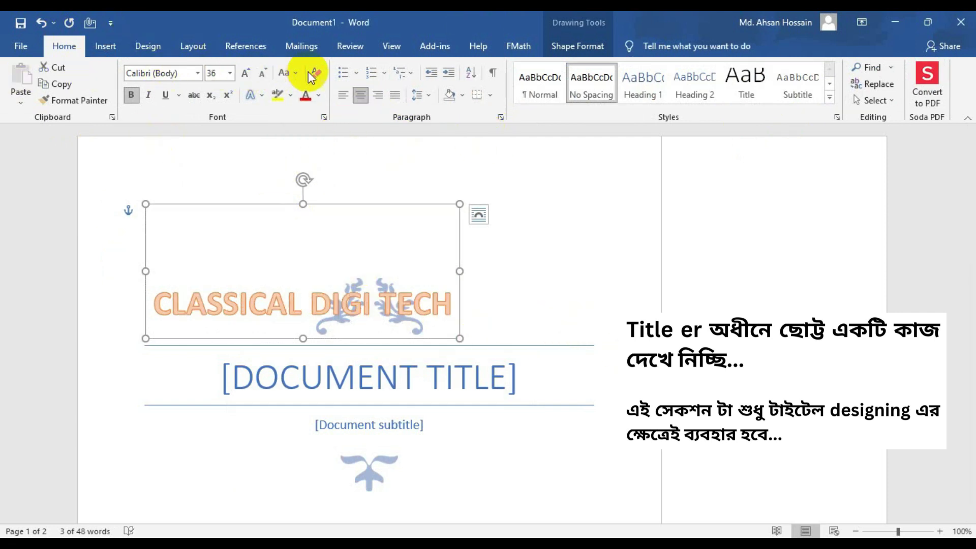
click(293, 73)
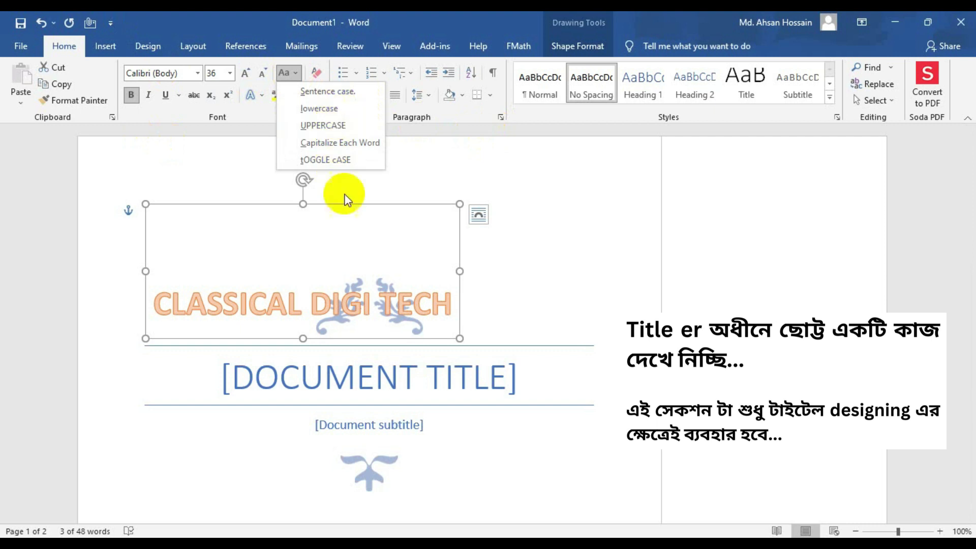
click(617, 481)
click(356, 354)
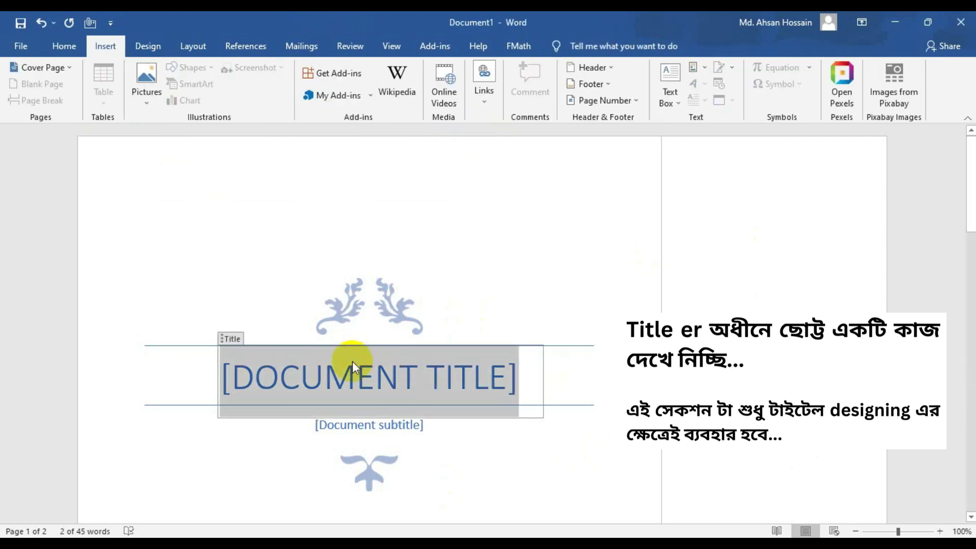
- Paste the CLASSICAL DIGI TECH WordArt over the cover page's [DOCUMENT TITLE] placeholder
text(CLASSICAL DIGI TECH)
click(443, 437)
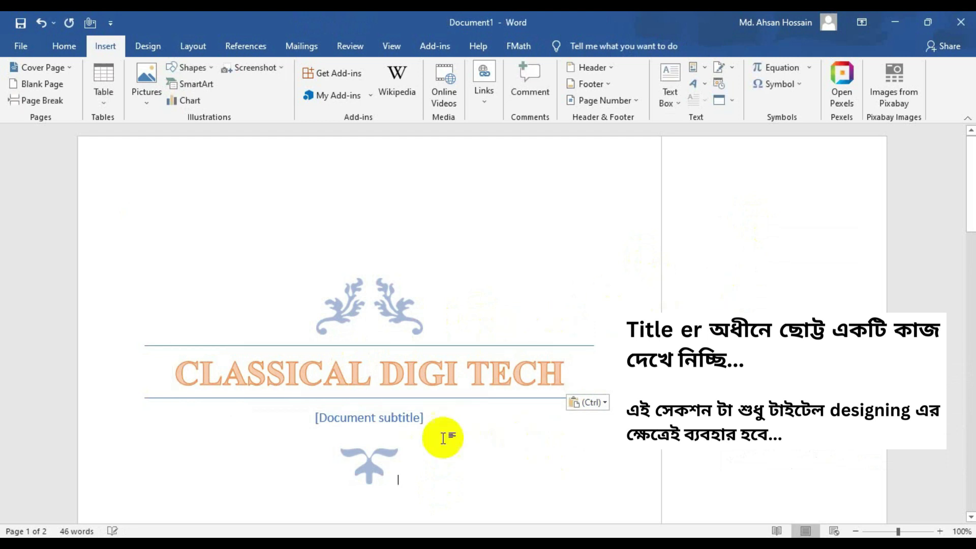
click(407, 423)
click(534, 252)
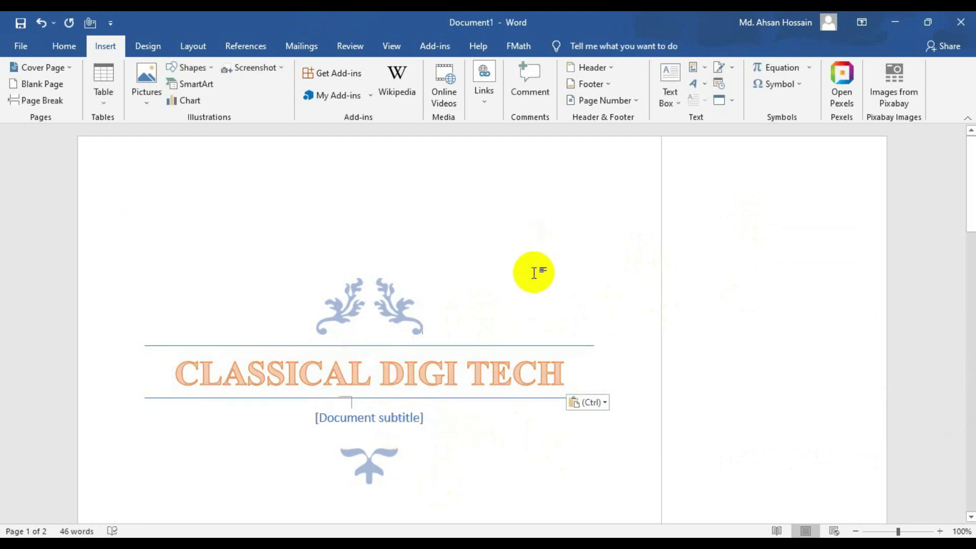
click(525, 202)
click(508, 294)
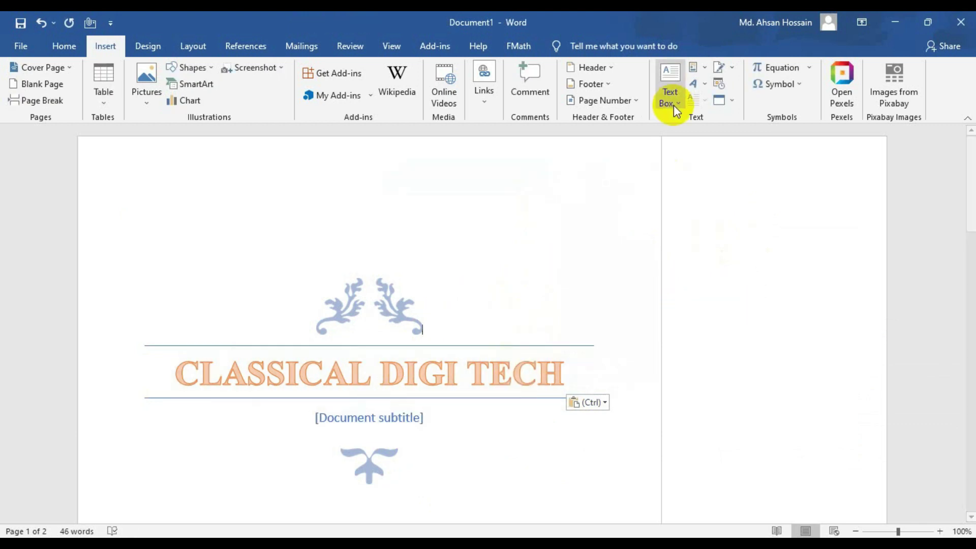
- Browse the WordArt style gallery and dismiss it without picking a style
click(704, 82)
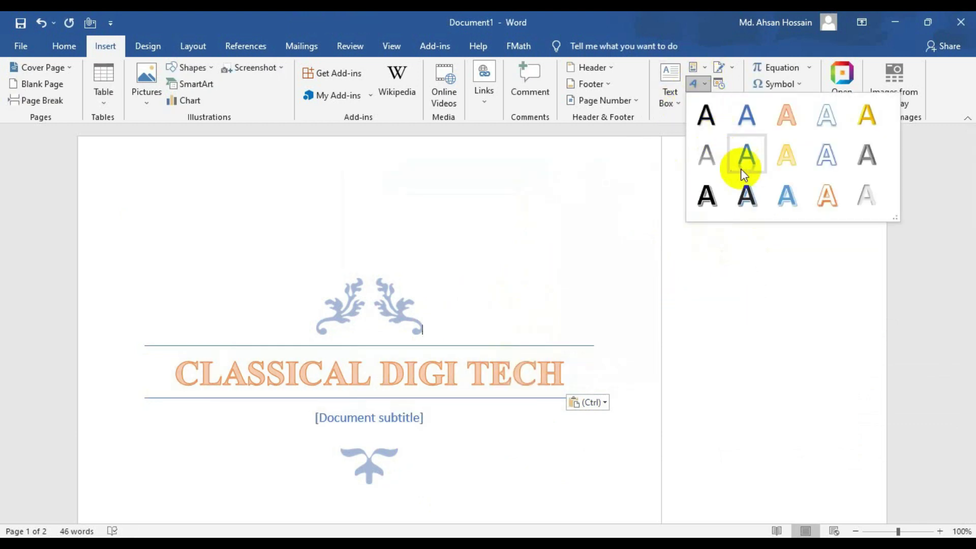
scroll(725, 170, down, 2)
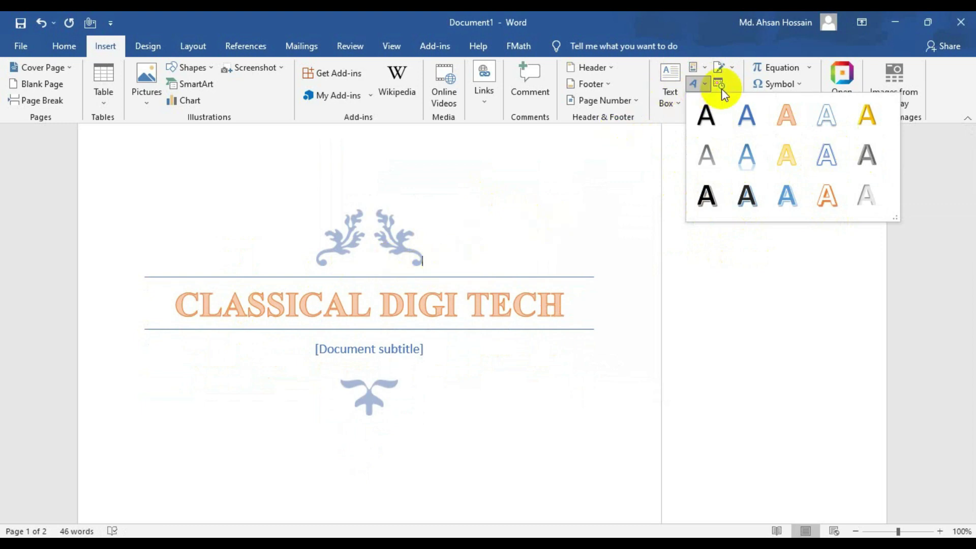
click(698, 83)
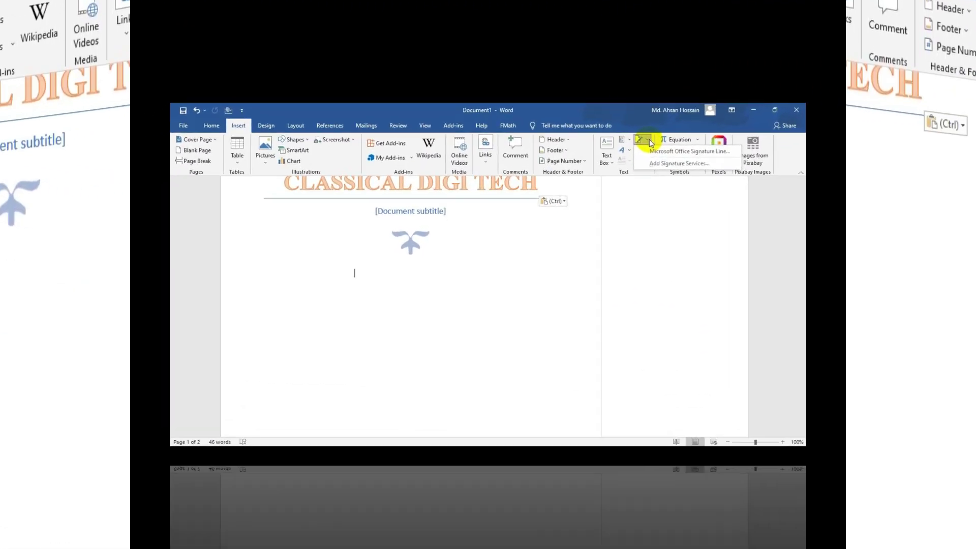
- Insert a Microsoft Office signature line on page 2 with the signer's name
click(732, 67)
click(771, 85)
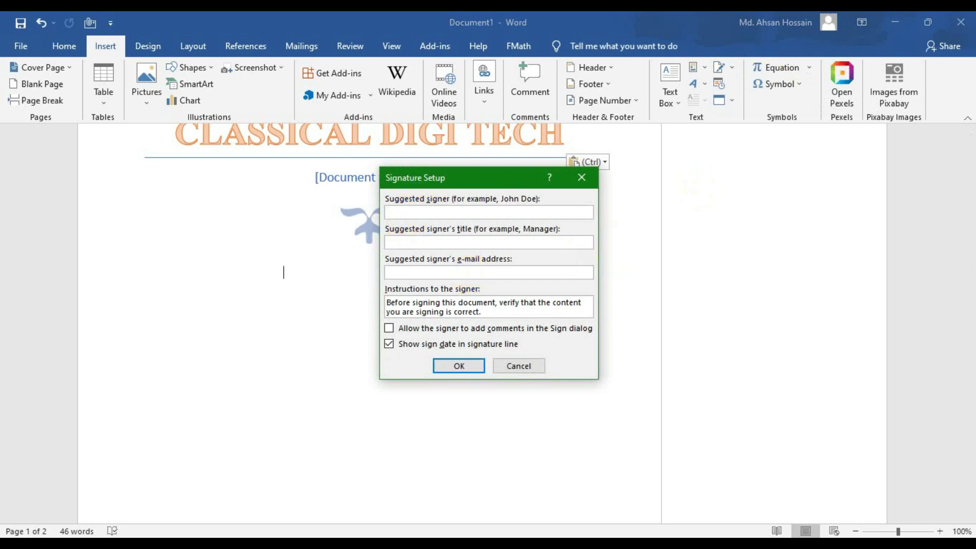
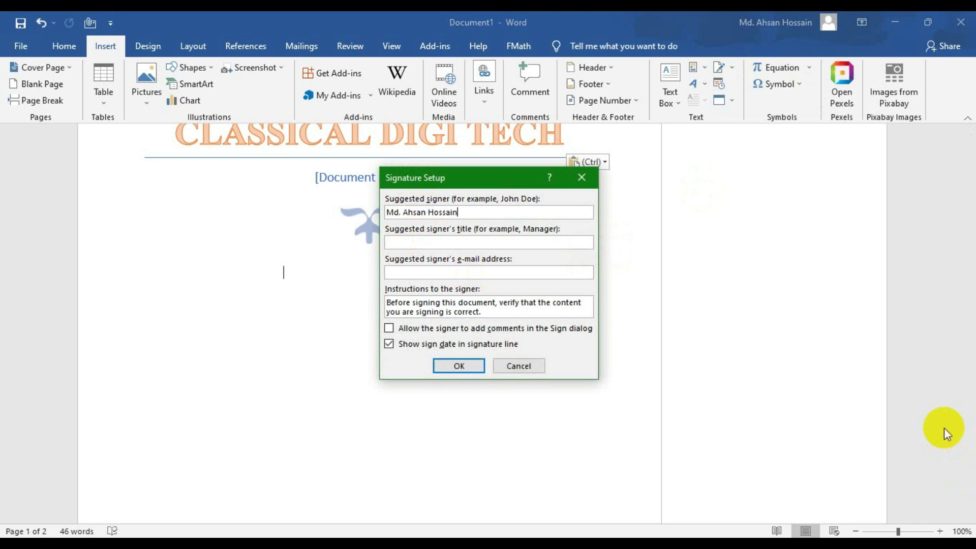
key(Return)
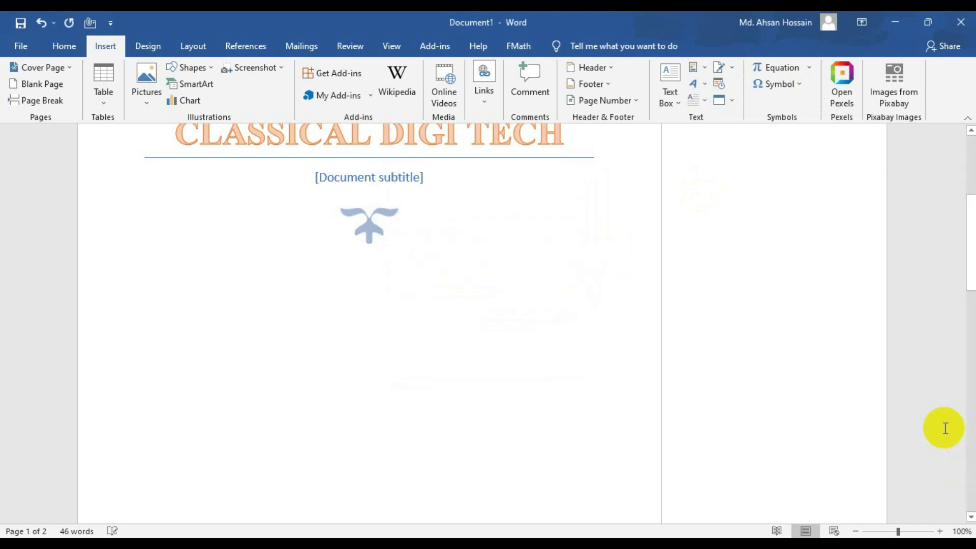
scroll(124, 364, down, 10)
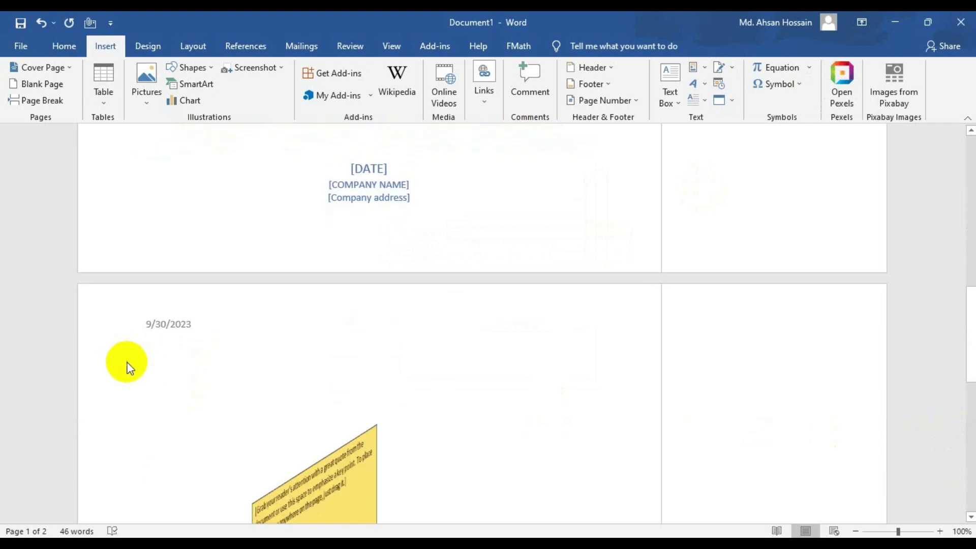
scroll(131, 367, down, 10)
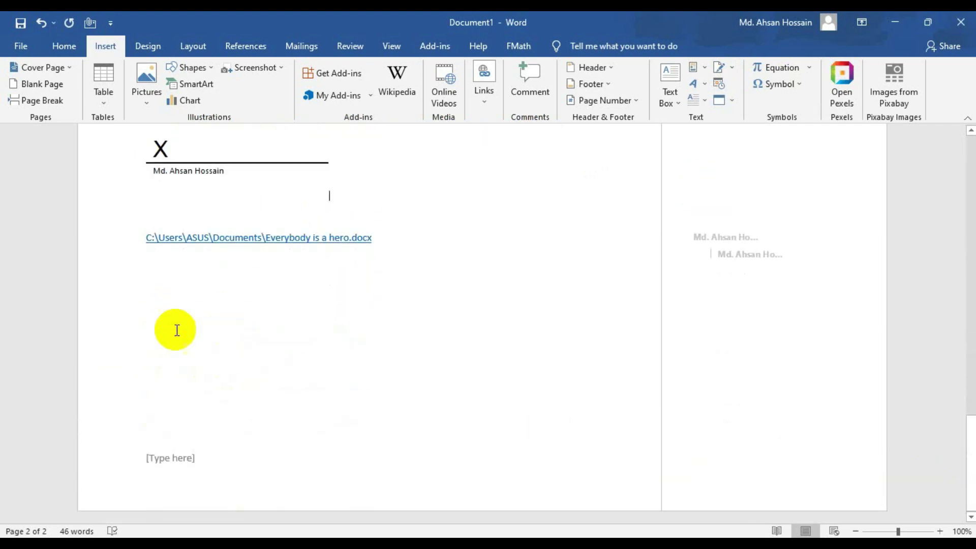
scroll(174, 329, up, 2)
click(238, 219)
- Update the signature setup with title Professional Digital Marketer and the signer's e-mail address
click(700, 68)
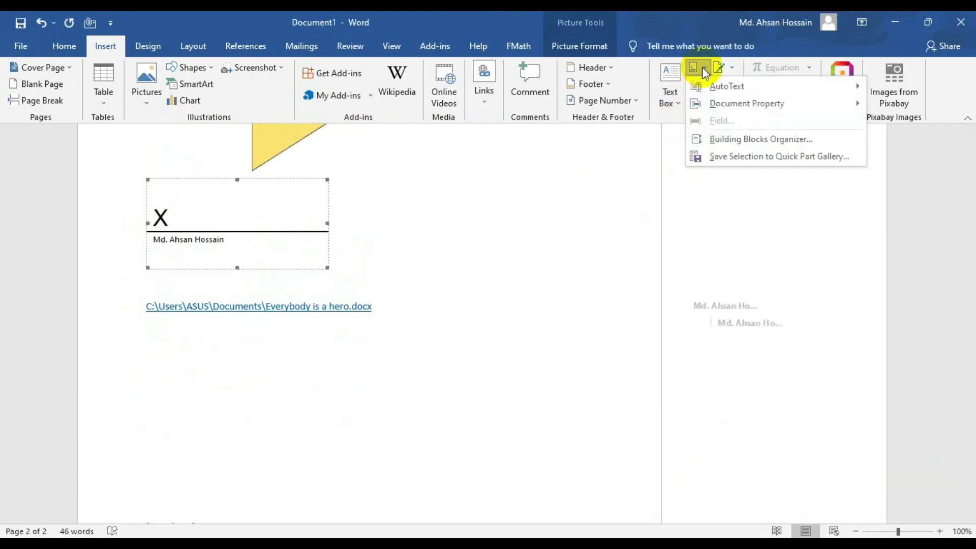
click(734, 65)
click(736, 68)
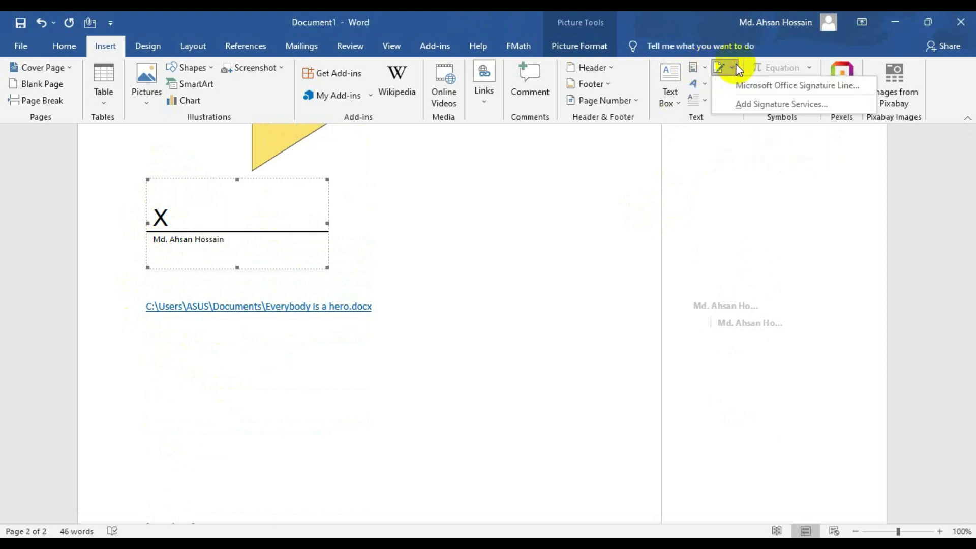
click(769, 82)
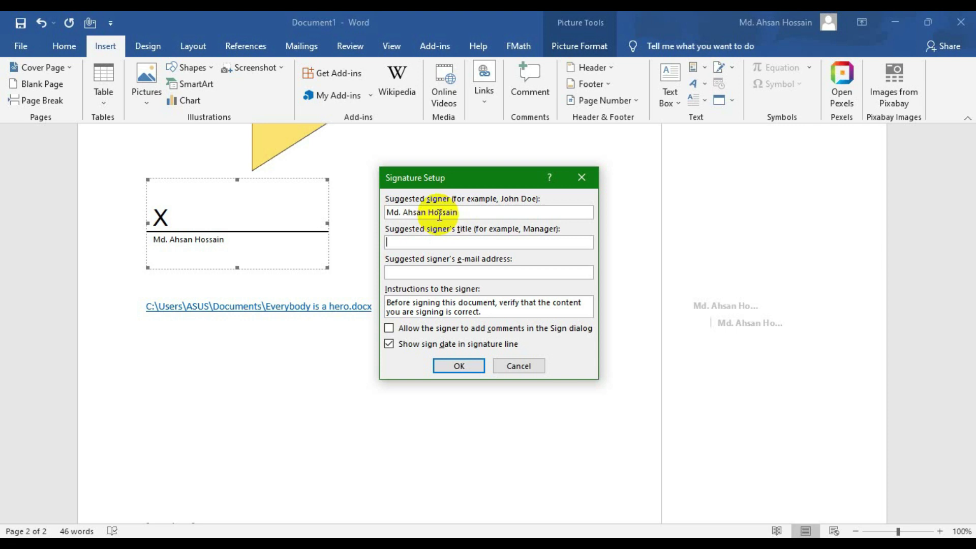
key(BackSpace)
key(BackSpace)
key(BackSpace)
text(Professional Digital Marketer)
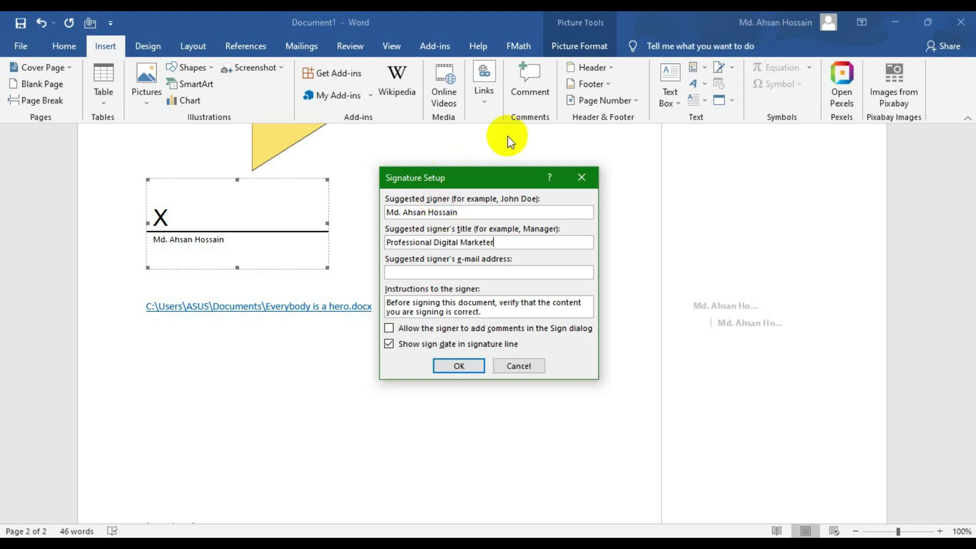
click(518, 270)
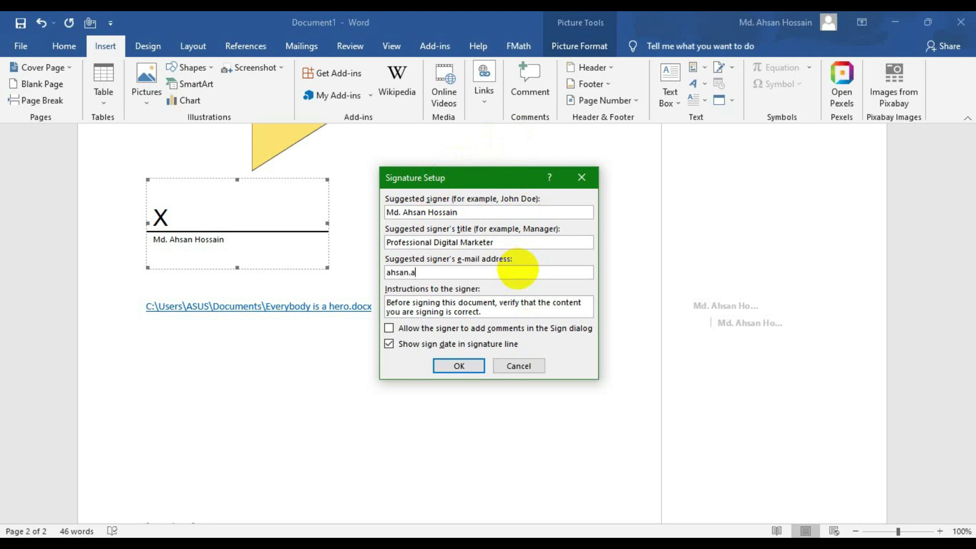
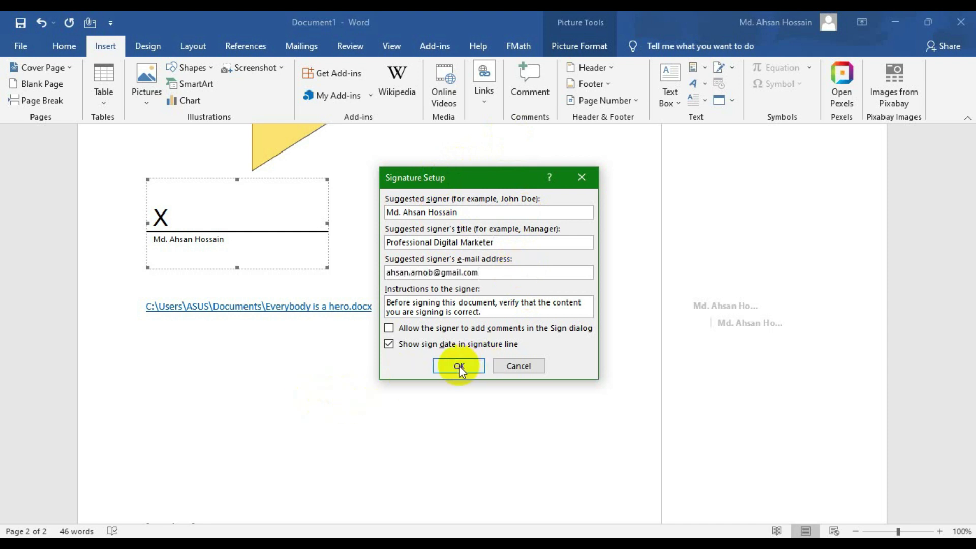
click(459, 366)
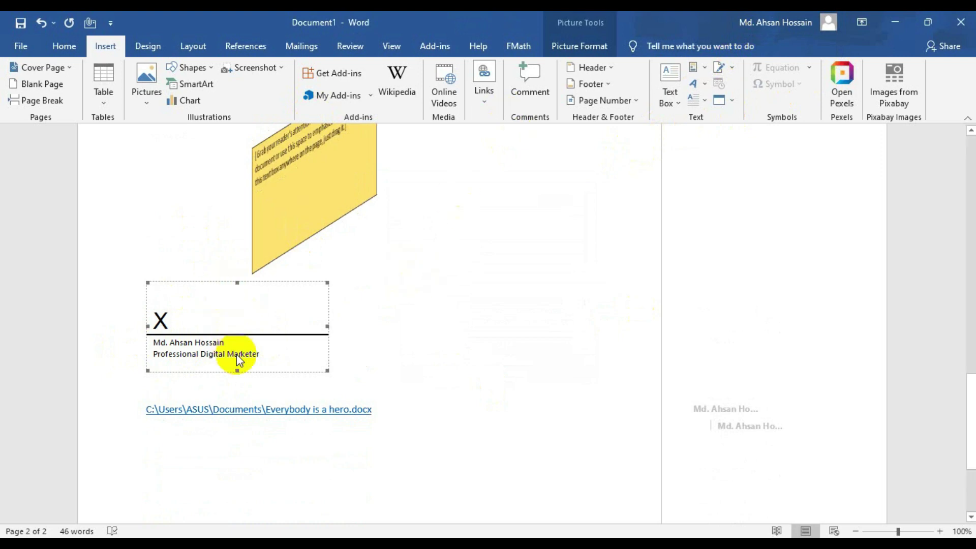
click(730, 68)
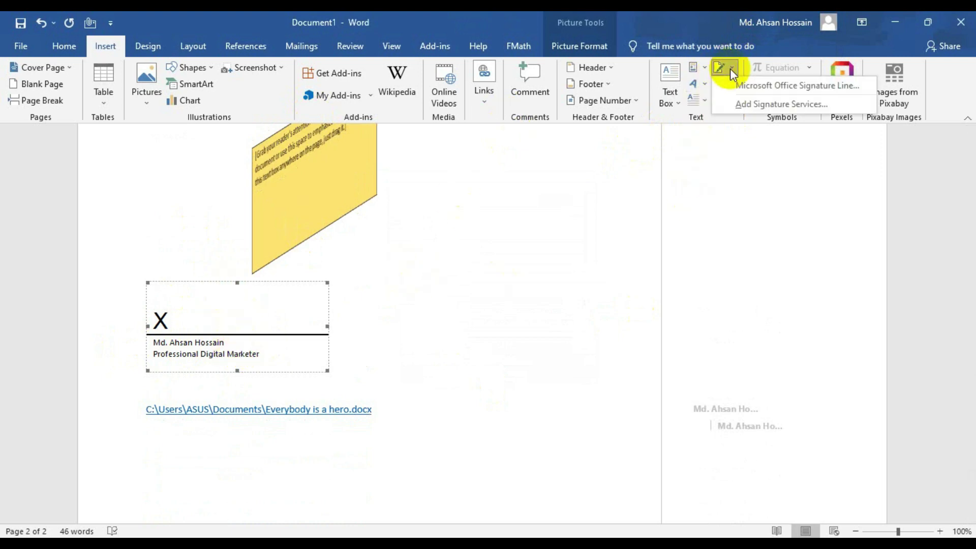
click(730, 68)
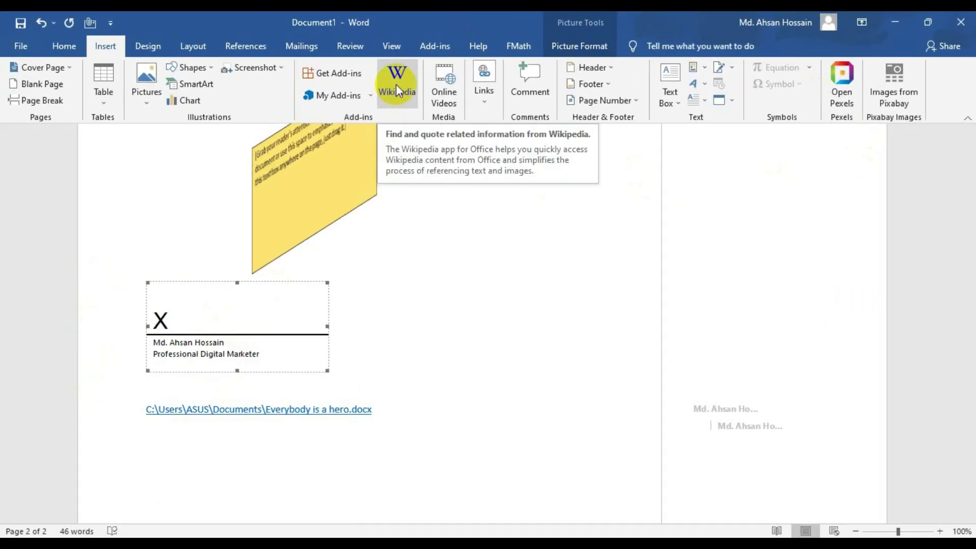
click(531, 126)
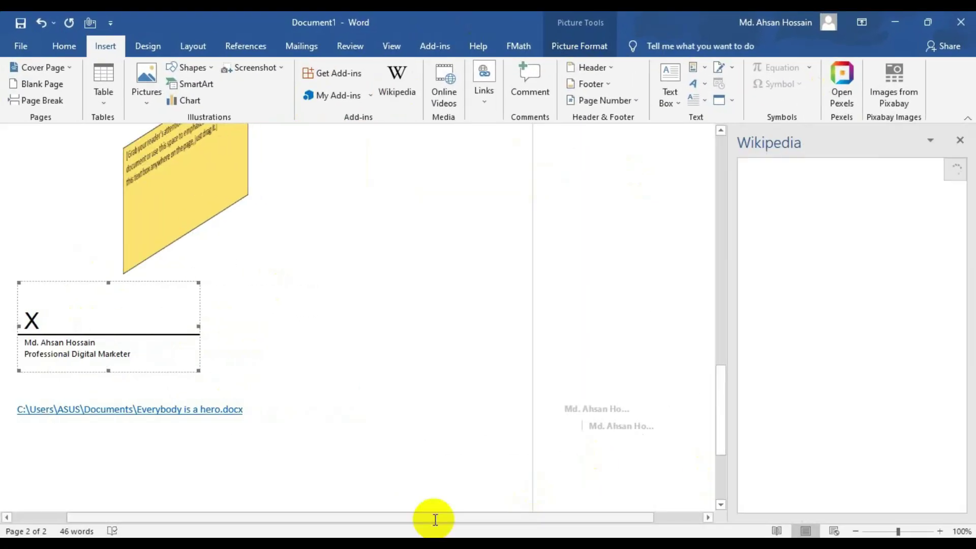
scroll(305, 387, up, 15)
drag(48, 257, 242, 257)
drag(337, 248, 462, 262)
click(395, 97)
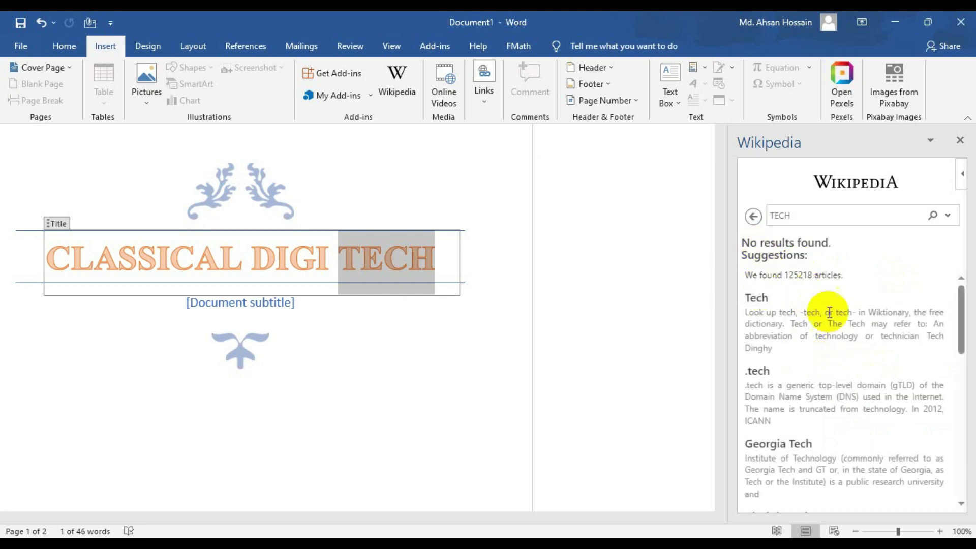
scroll(769, 407, down, 8)
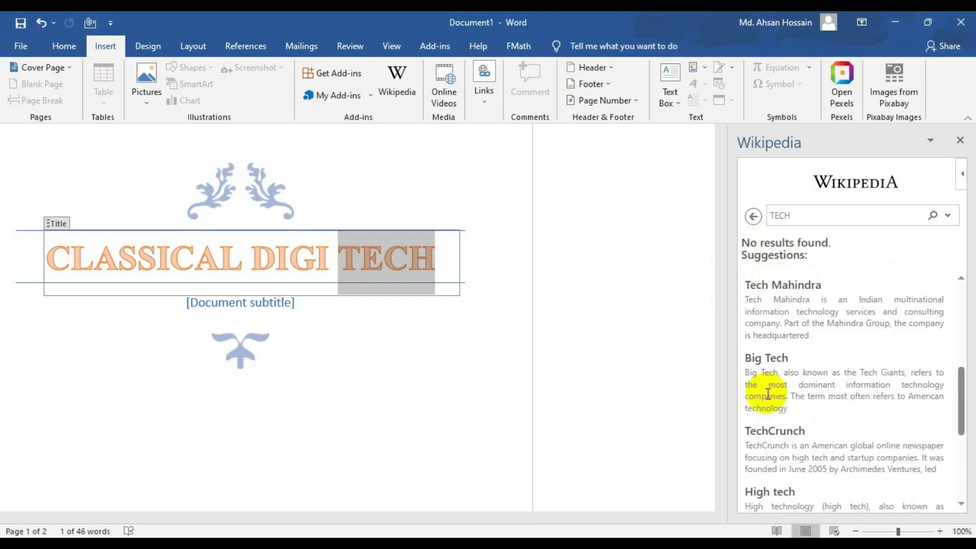
scroll(814, 326, down, 4)
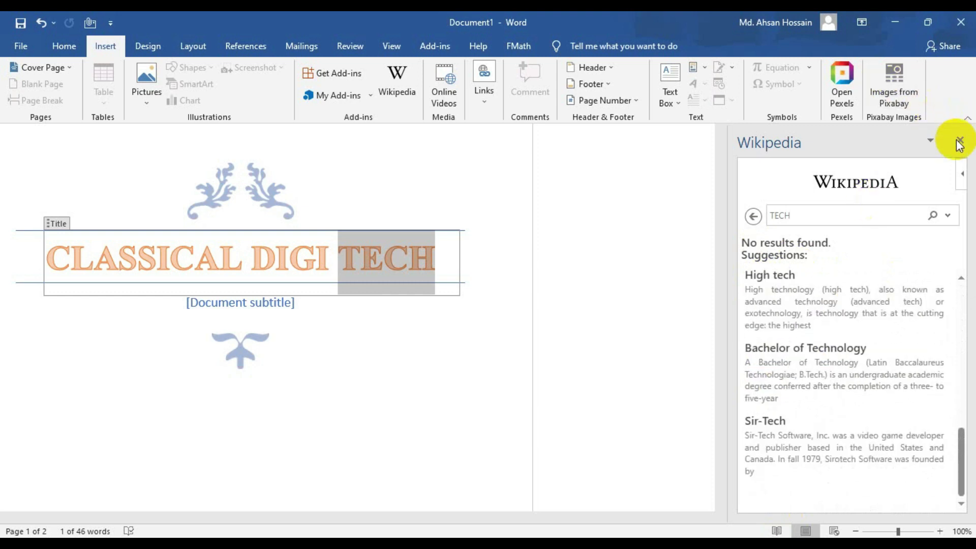
click(959, 141)
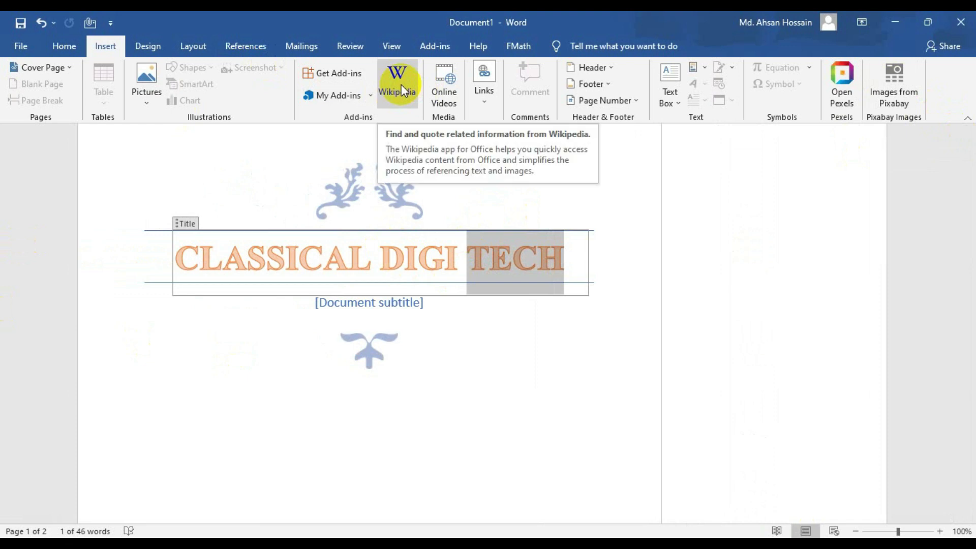
click(334, 75)
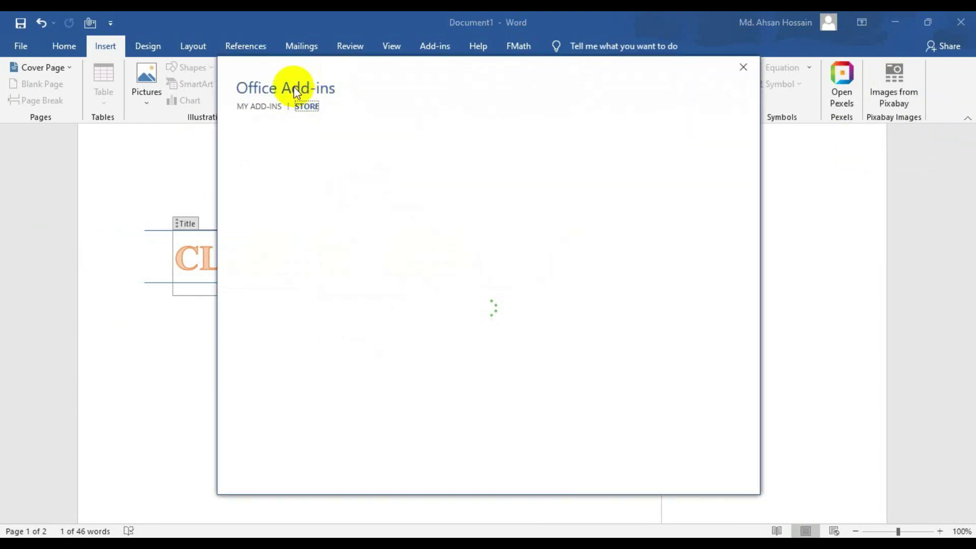
click(315, 107)
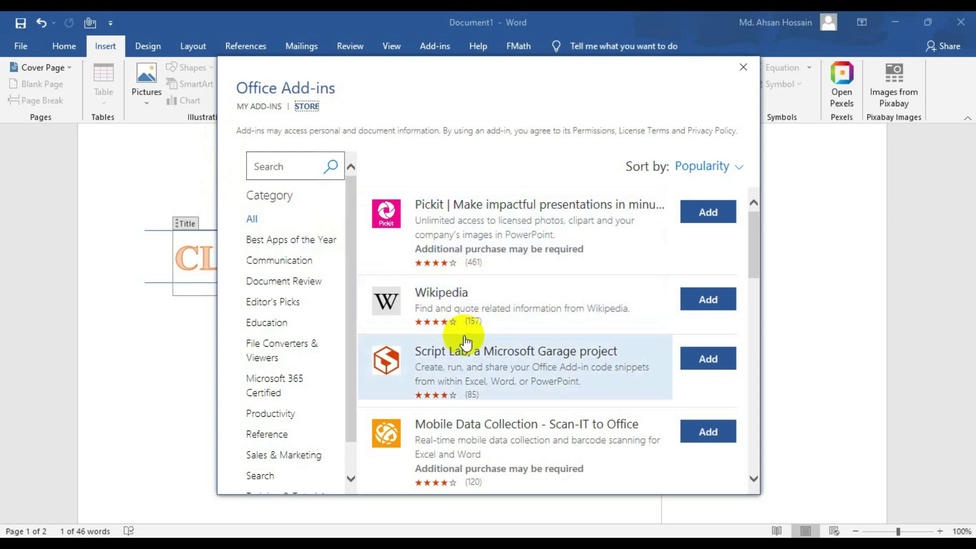
click(710, 301)
click(640, 335)
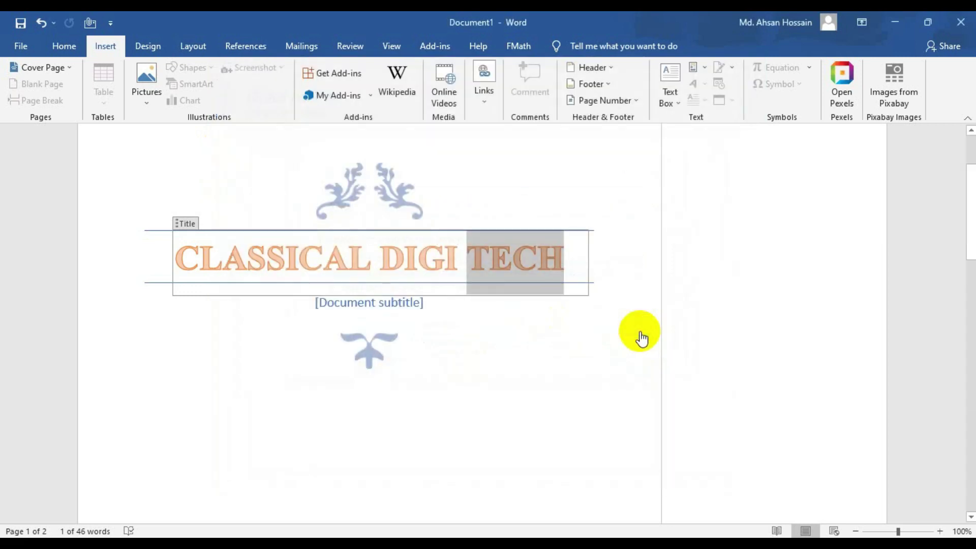
click(391, 91)
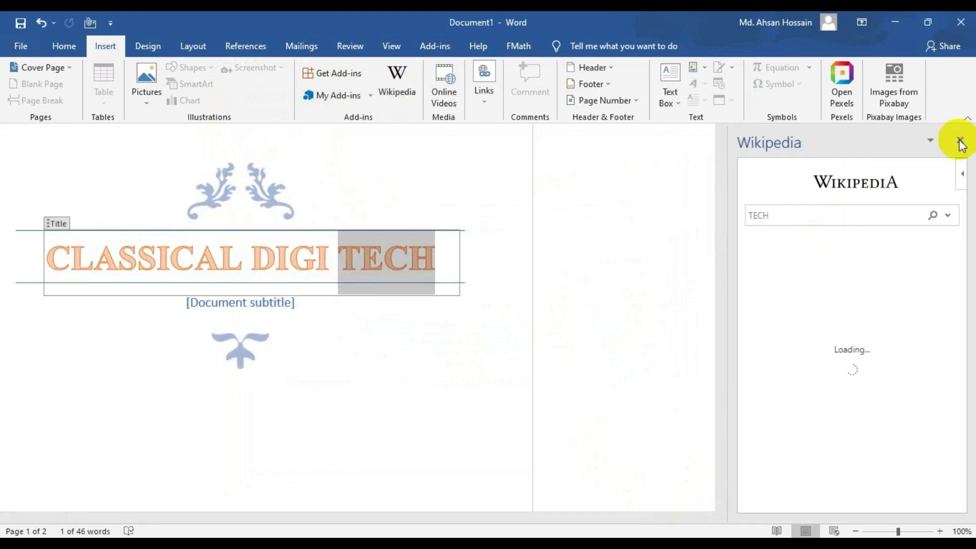
click(959, 141)
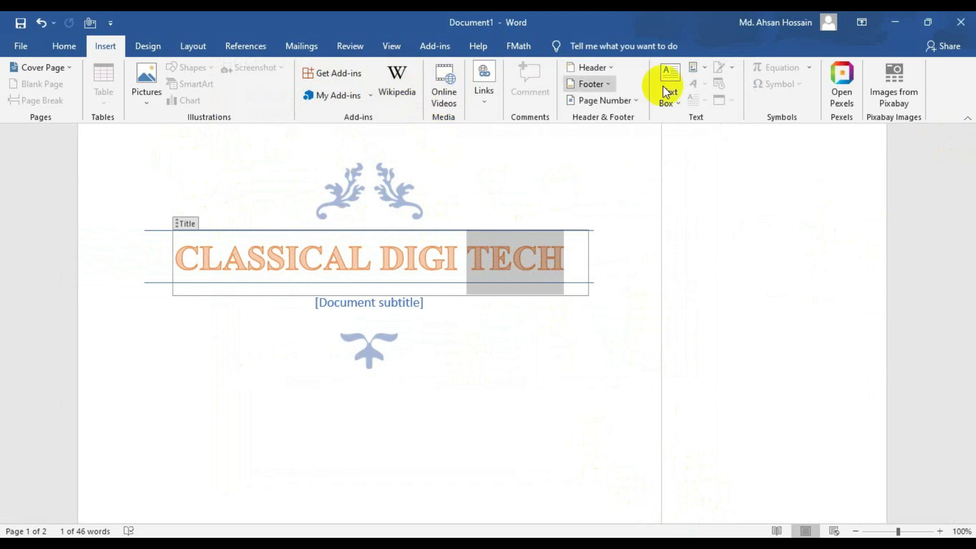
click(355, 96)
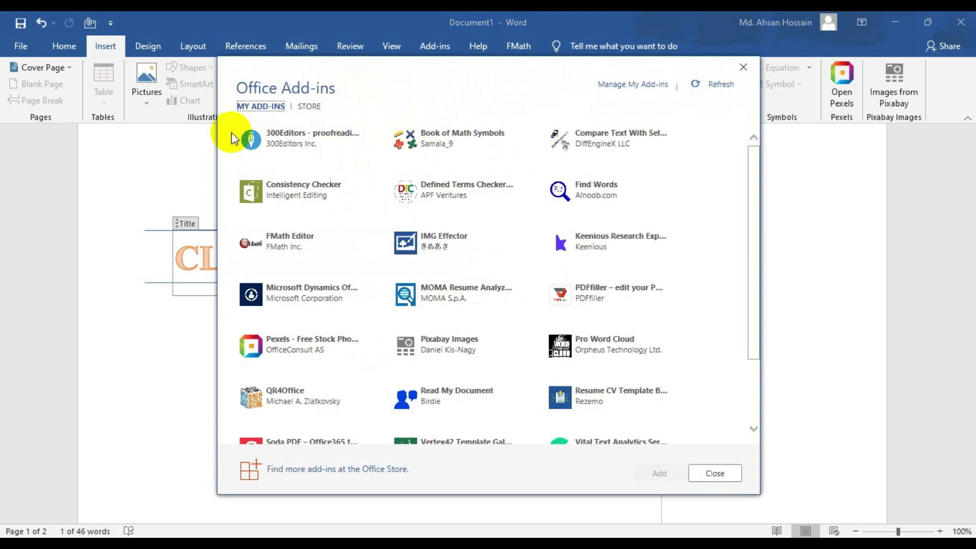
click(269, 109)
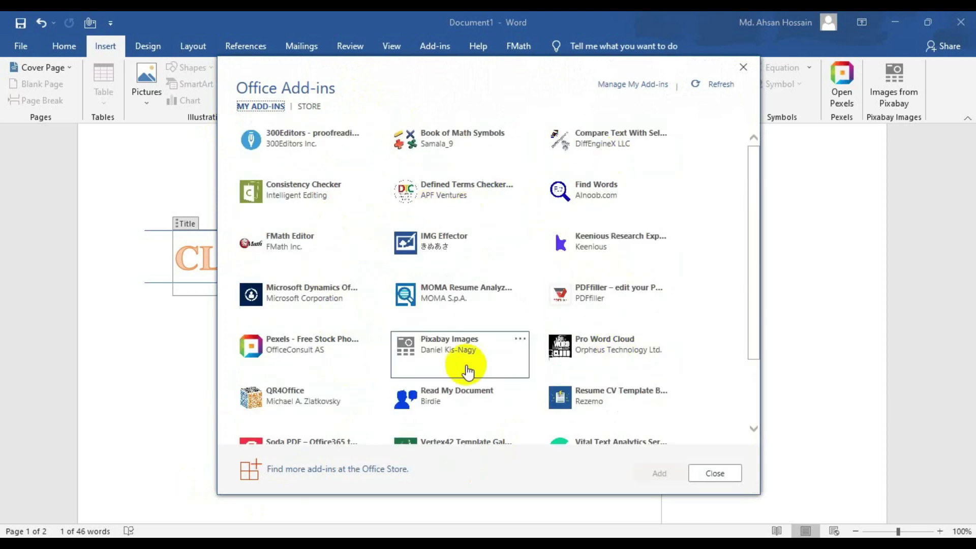
scroll(386, 356, down, 3)
click(715, 473)
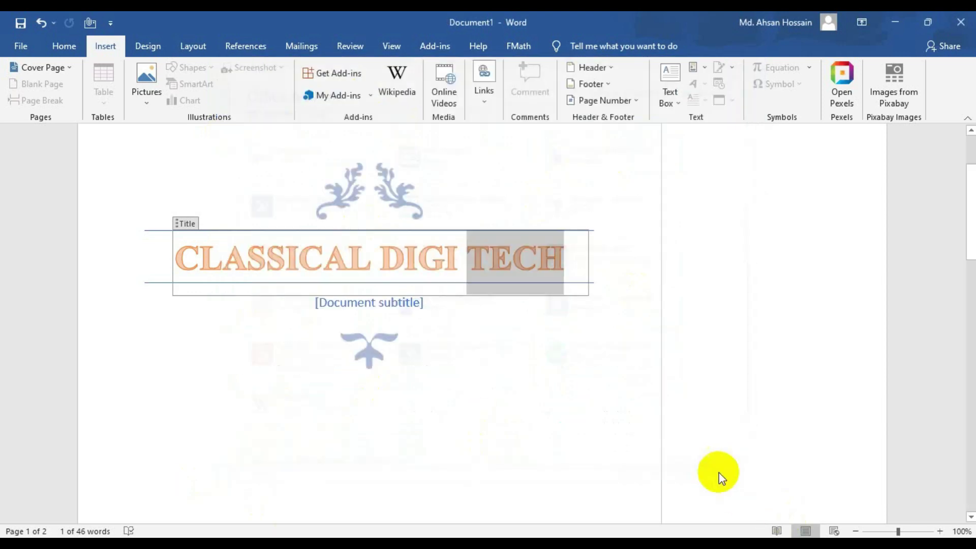
scroll(263, 187, up, 3)
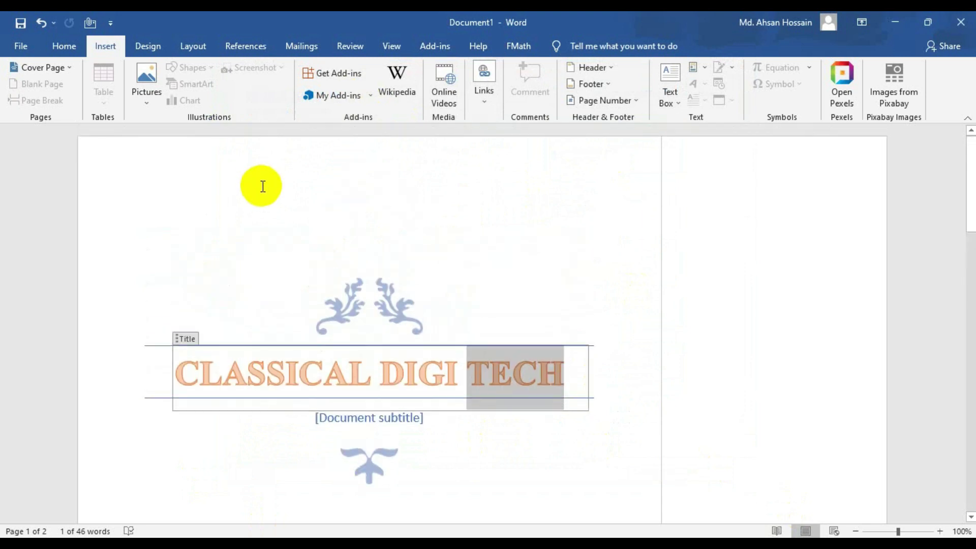